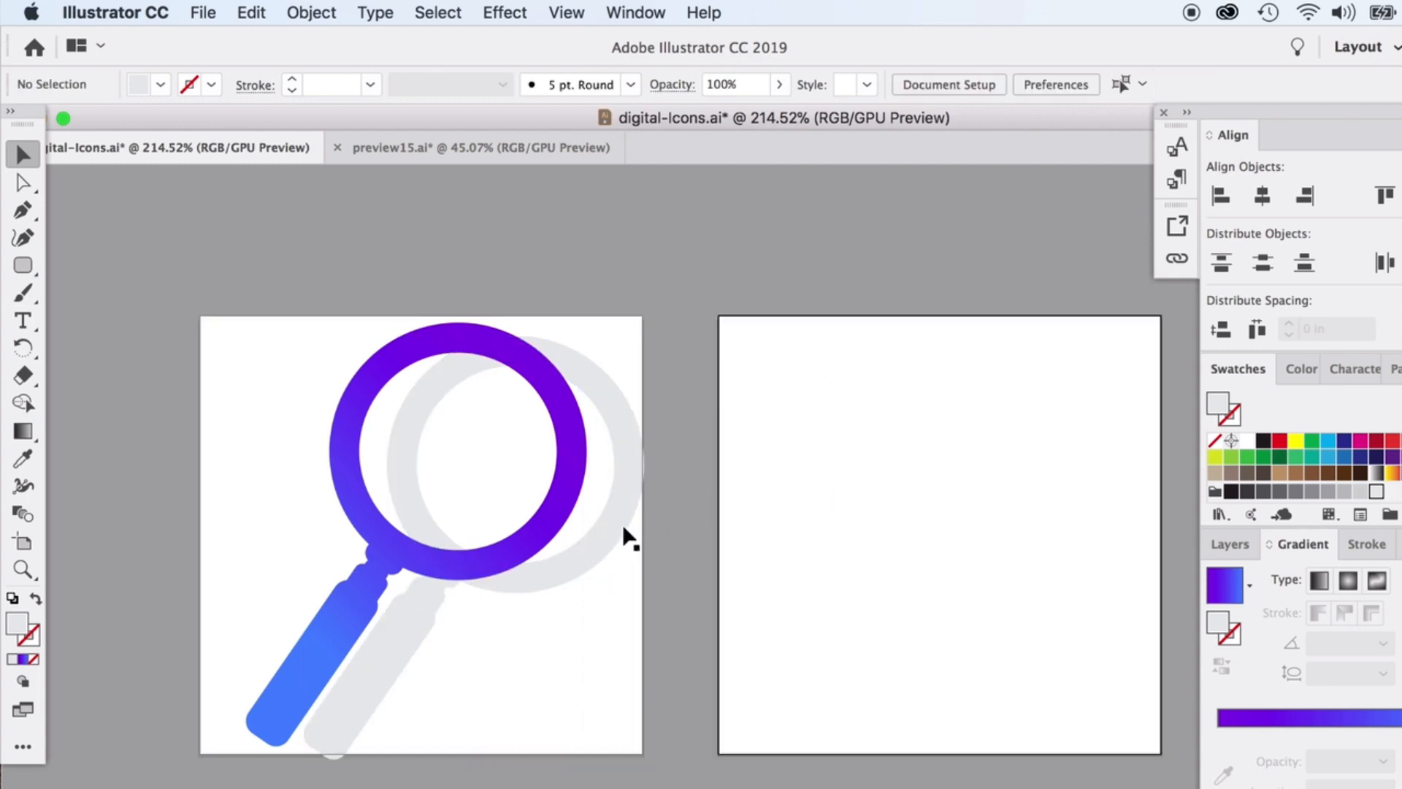
Tuck the grey magnifier copy up-left behind the gradient magnifier, then select the shadow group.
{"action": "left_click_drag", "start_coordinate": [620, 537], "coordinate": [601, 470]}
{"action": "left_click", "coordinate": [719, 629]}
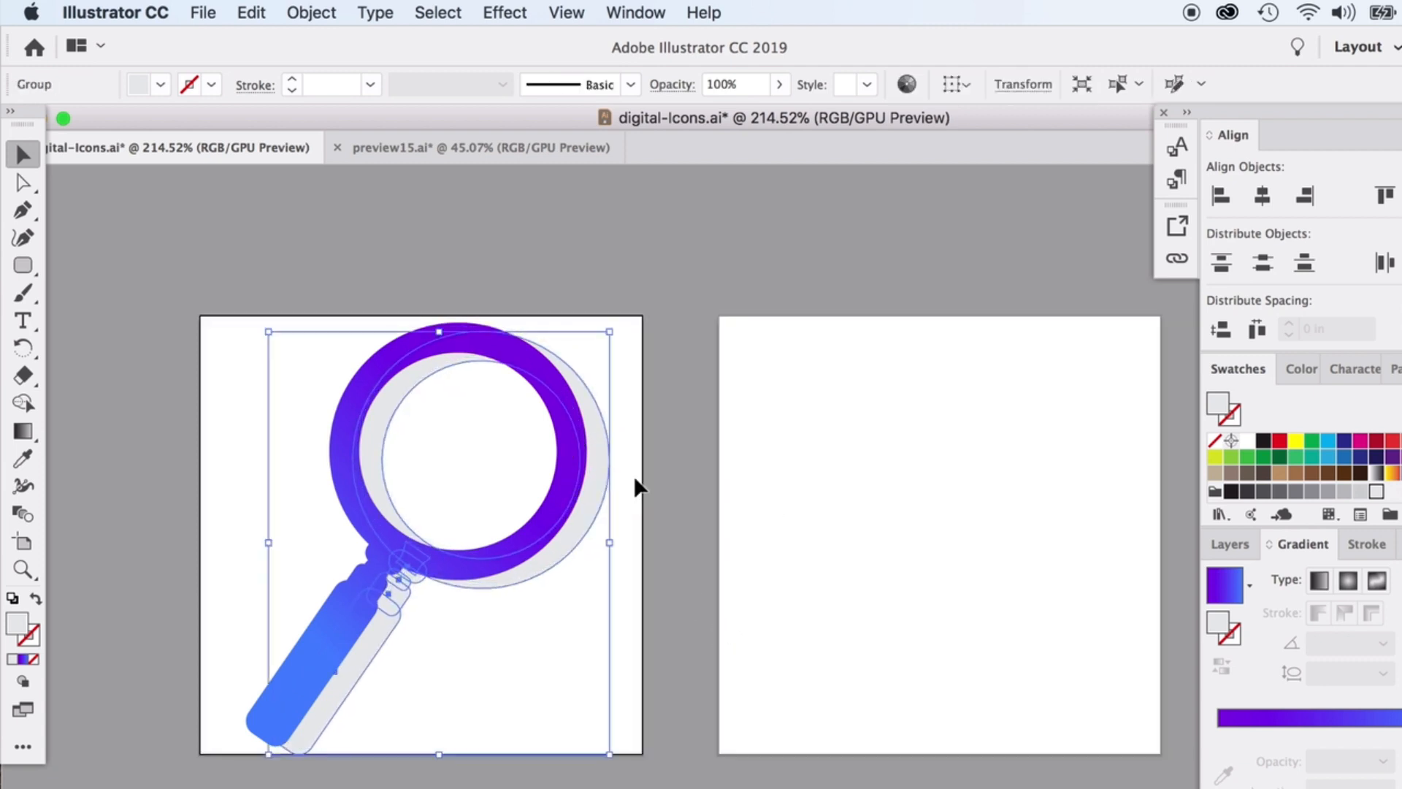
{"action": "left_click", "coordinate": [718, 594]}
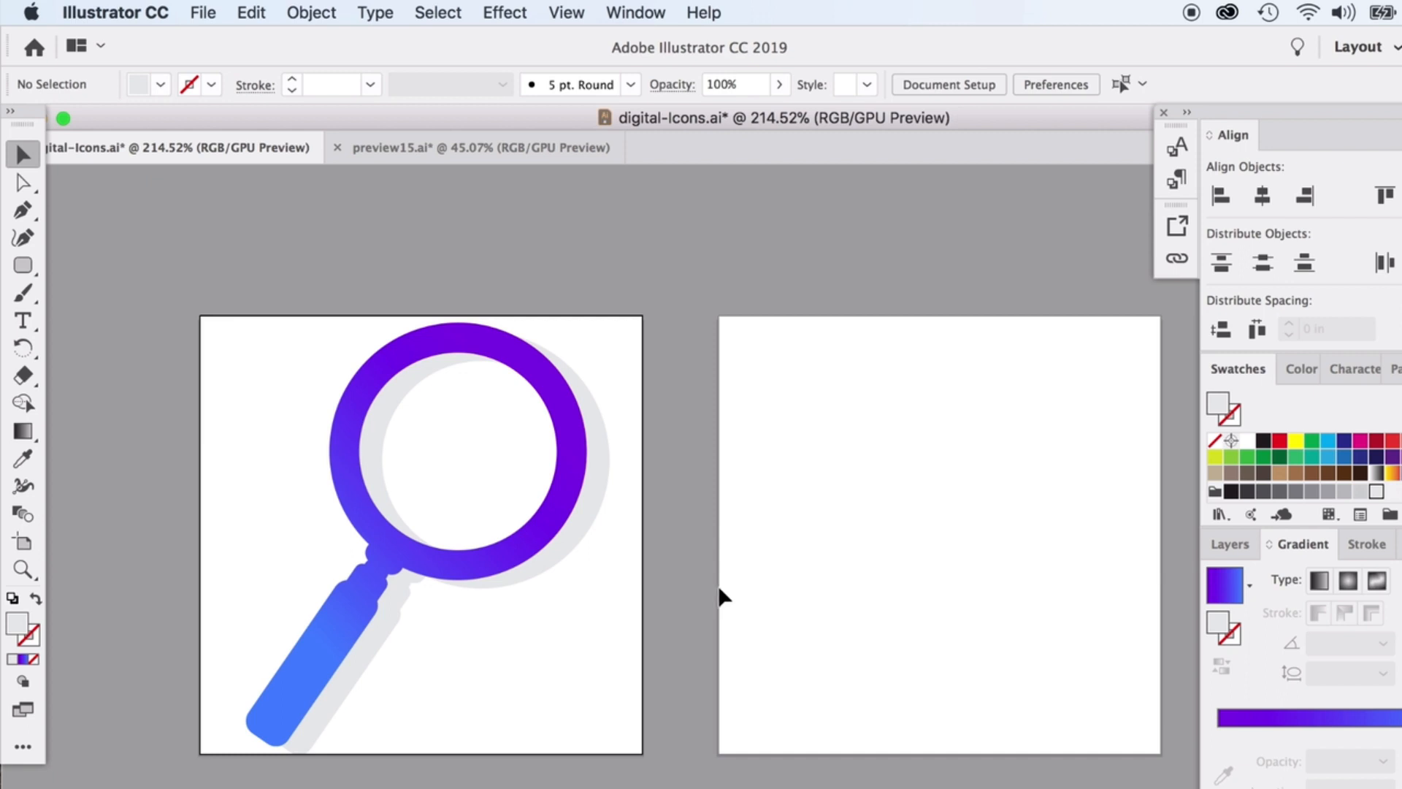
{"action": "left_click", "coordinate": [613, 469]}
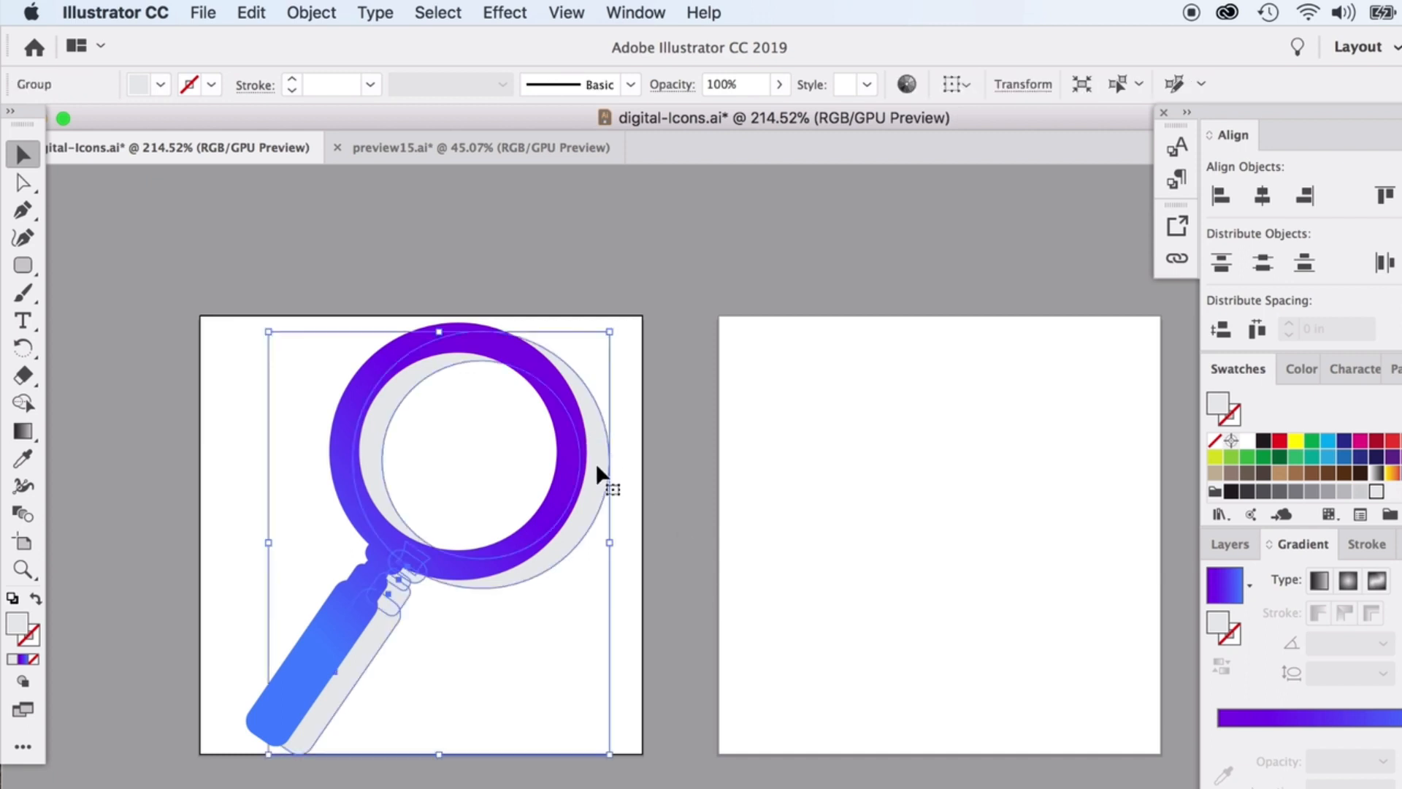
Blur the grey magnifier shadow with a 7.4 px Gaussian Blur, previewing the radius.
{"action": "left_click", "coordinate": [501, 10]}
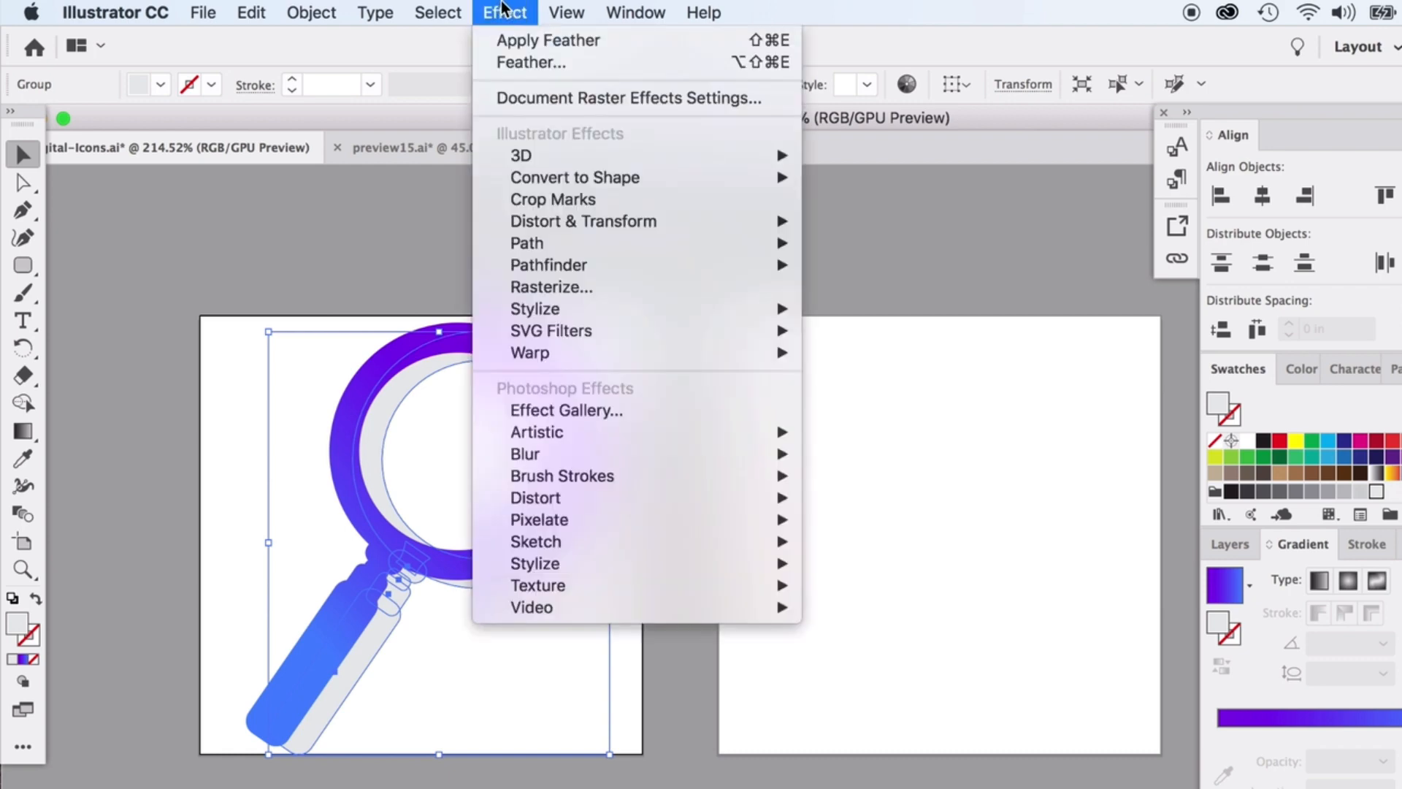
{"action": "mouse_move", "coordinate": [632, 452]}
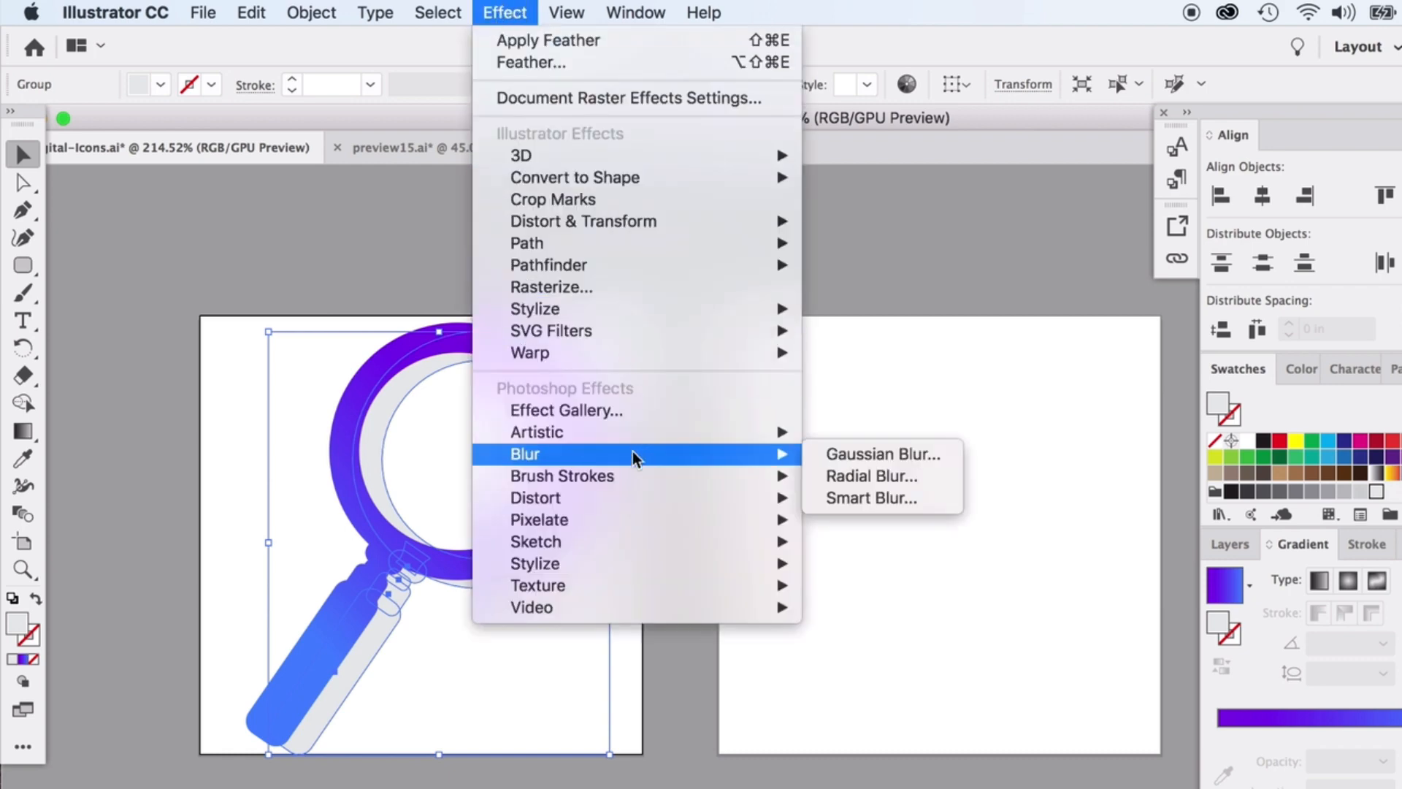
{"action": "left_click", "coordinate": [862, 455]}
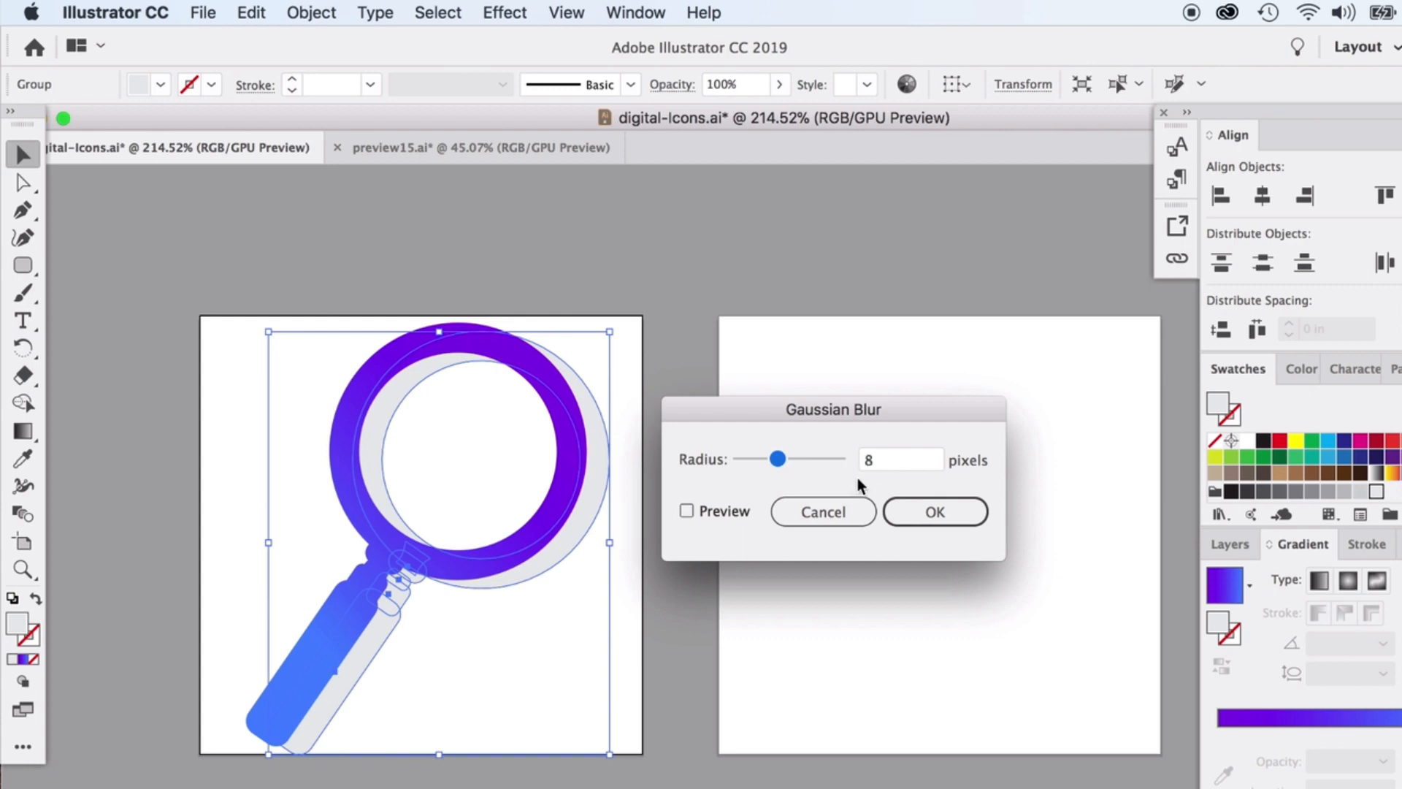
{"action": "left_click", "coordinate": [691, 512]}
{"action": "left_click_drag", "start_coordinate": [778, 459], "coordinate": [818, 463]}
{"action": "left_click", "coordinate": [751, 462]}
{"action": "left_click_drag", "start_coordinate": [778, 462], "coordinate": [772, 468]}
{"action": "left_click", "coordinate": [922, 512]}
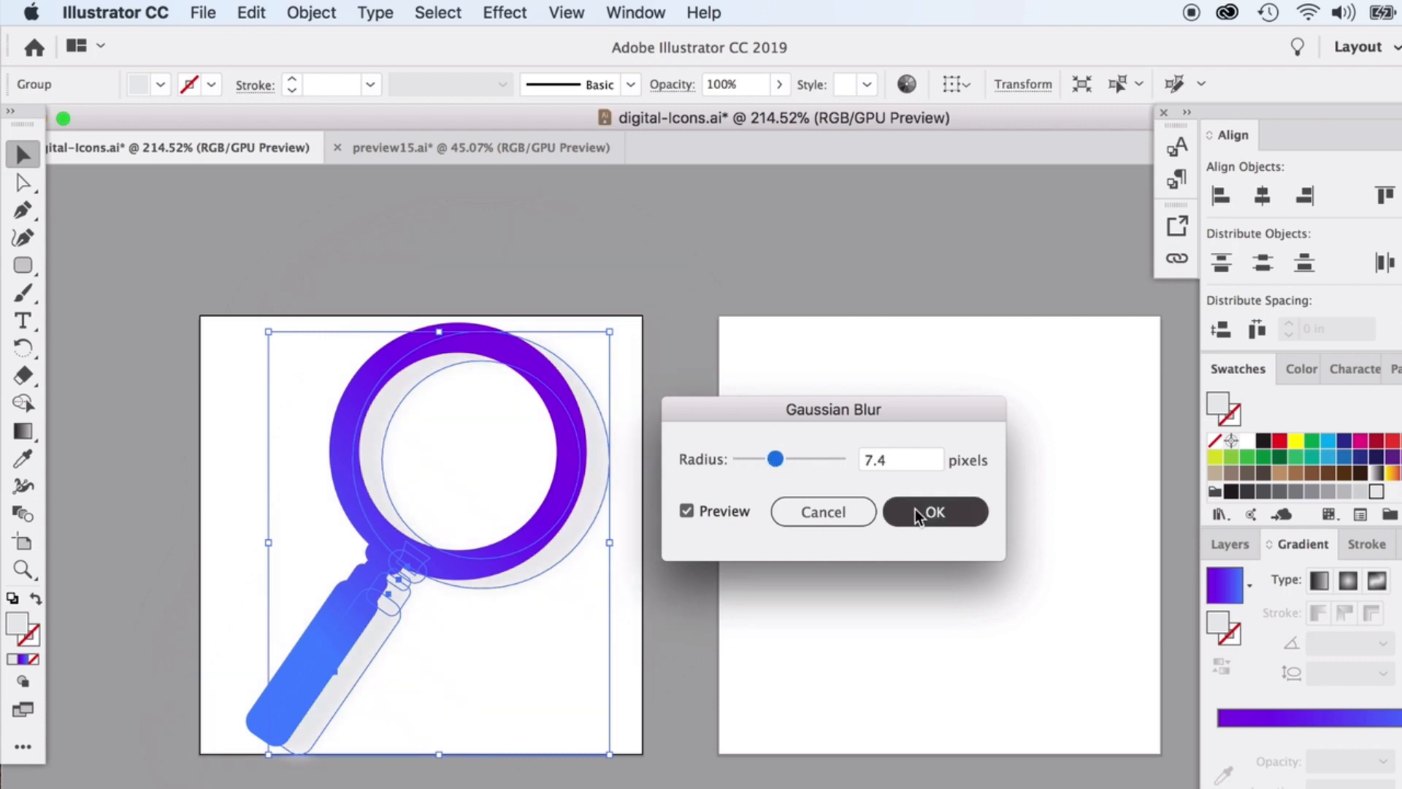
{"action": "left_click", "coordinate": [867, 480]}
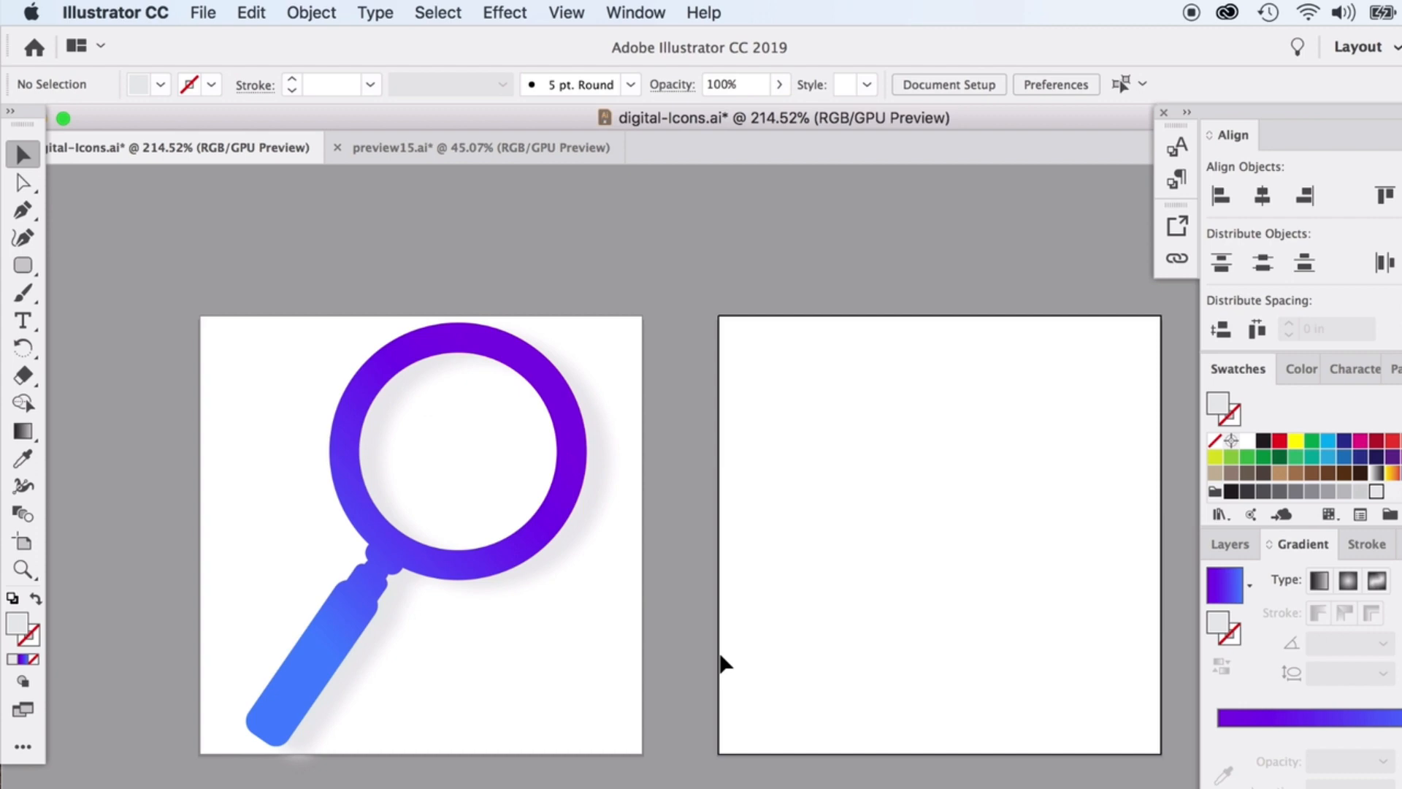
Reselect the shadow group and show the Appearance panel beside the artwork.
{"action": "key", "text": "super+z"}
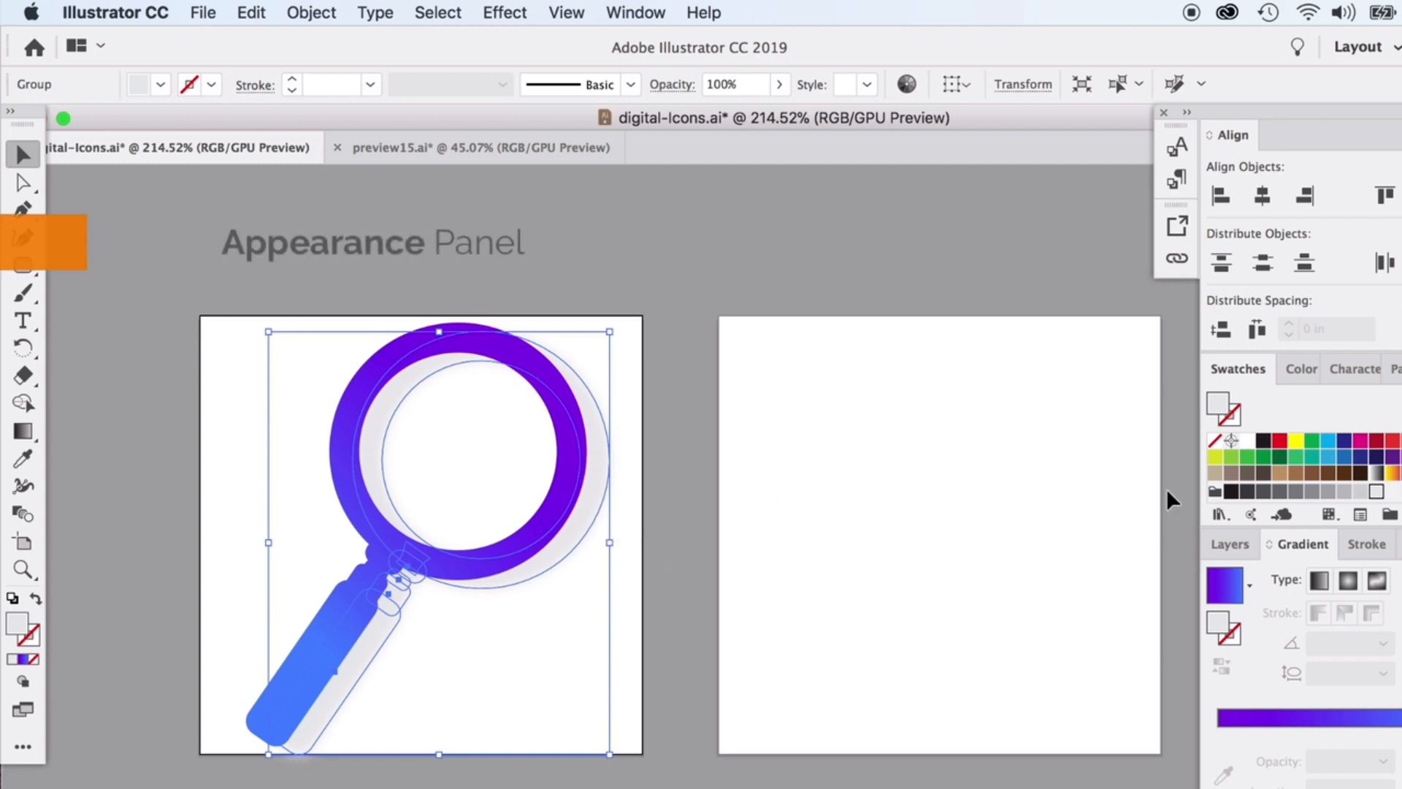
{"action": "left_click", "coordinate": [647, 10]}
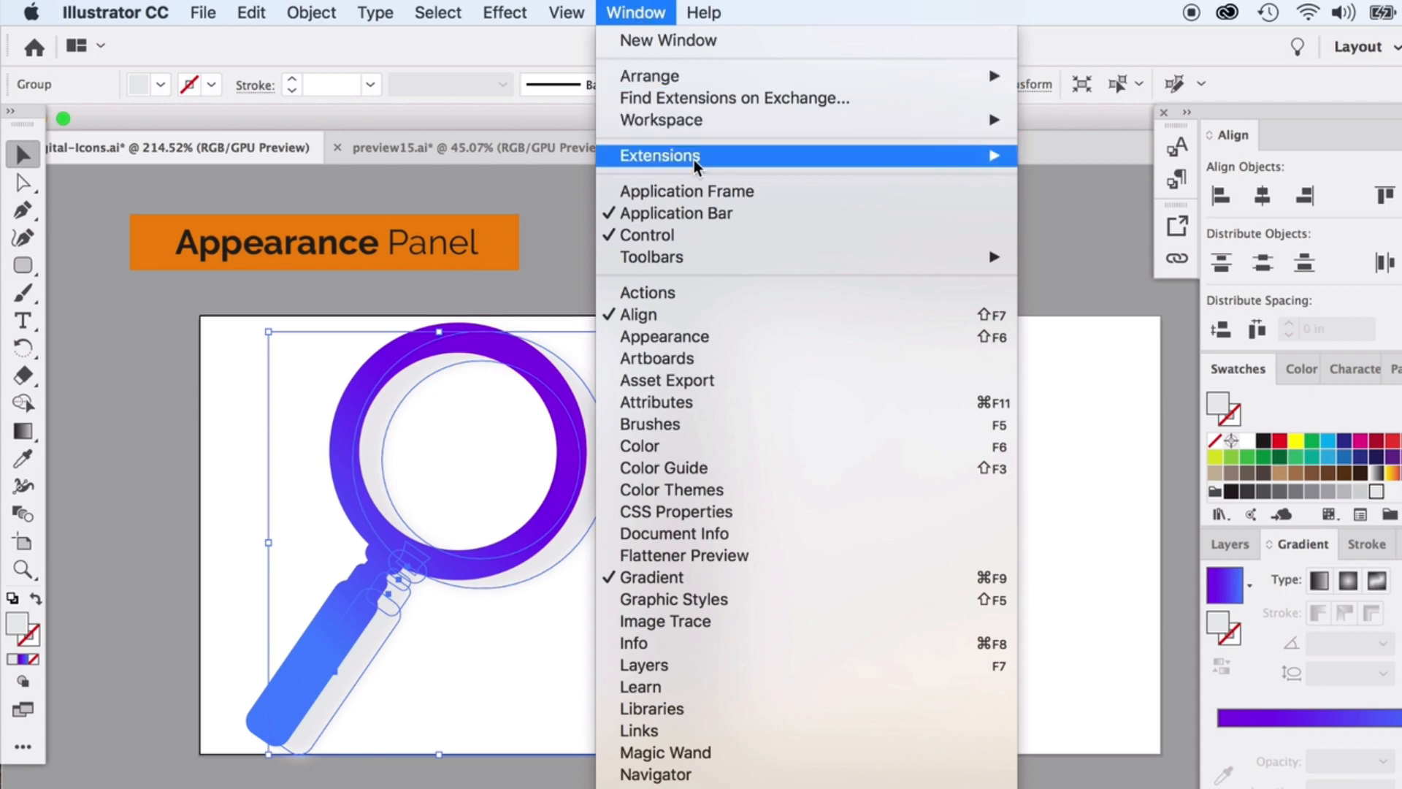
{"action": "left_click", "coordinate": [672, 338]}
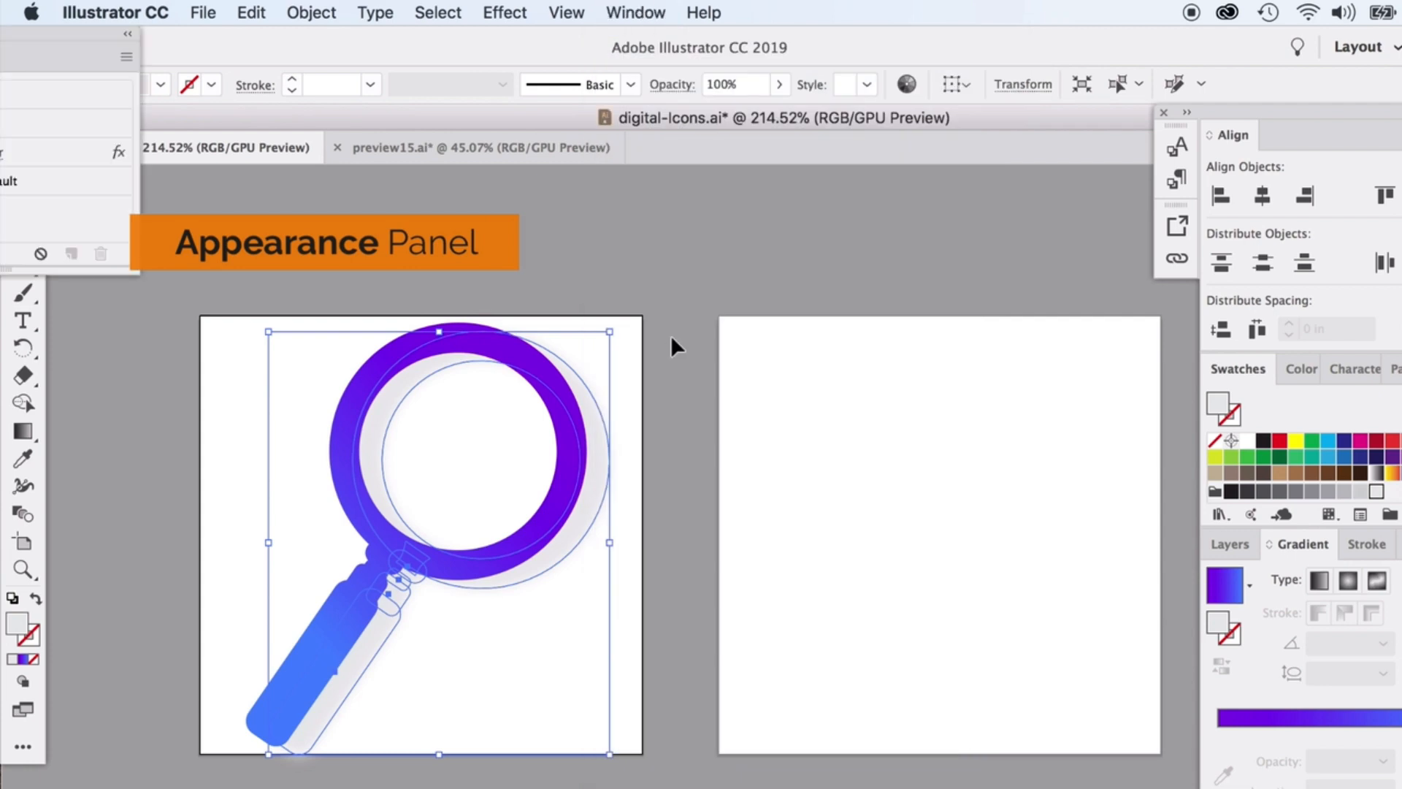
{"action": "left_click_drag", "start_coordinate": [585, 162], "coordinate": [902, 262]}
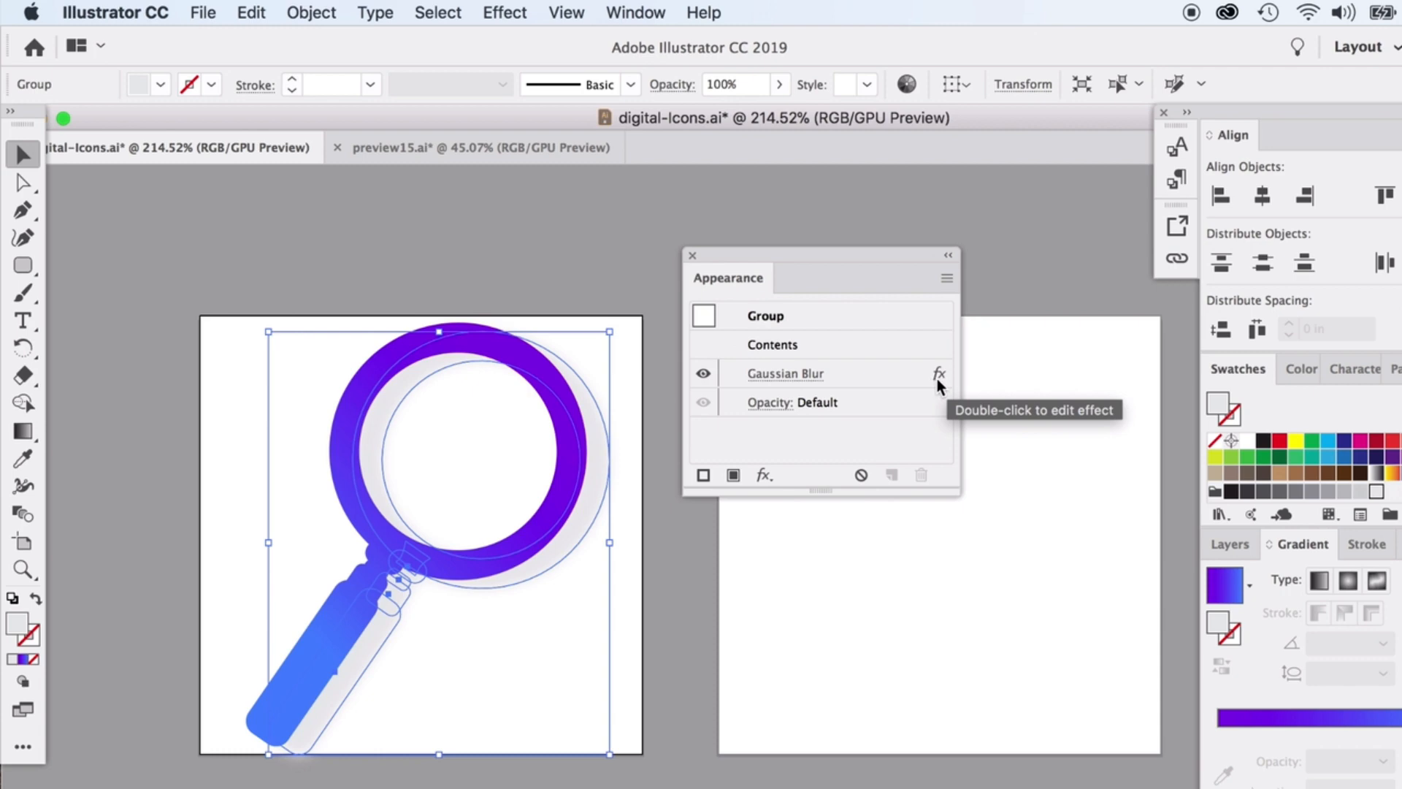
Reopen the shadow's Gaussian Blur from the Appearance panel and lower its radius to 4.3 px.
{"action": "left_click", "coordinate": [503, 10]}
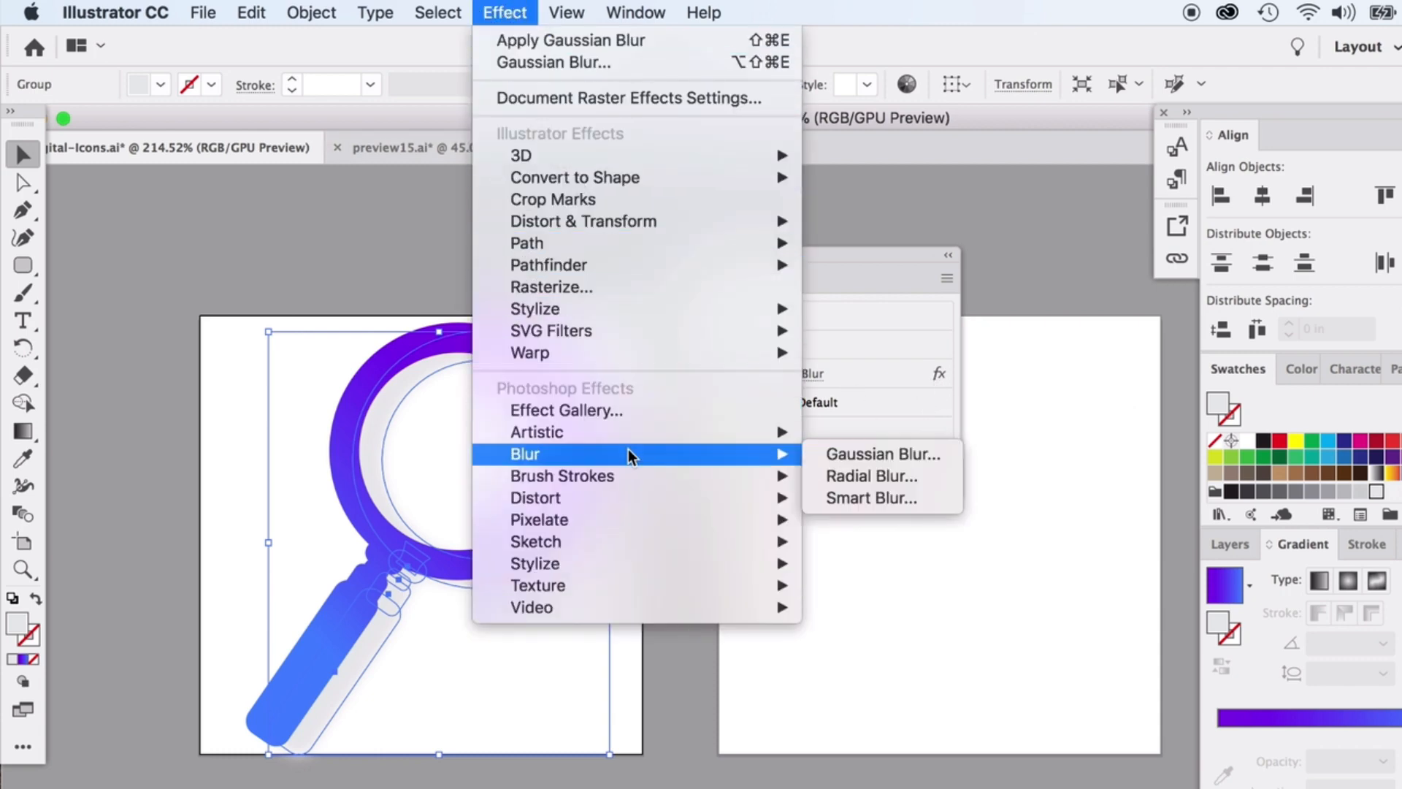
{"action": "left_click", "coordinate": [506, 8]}
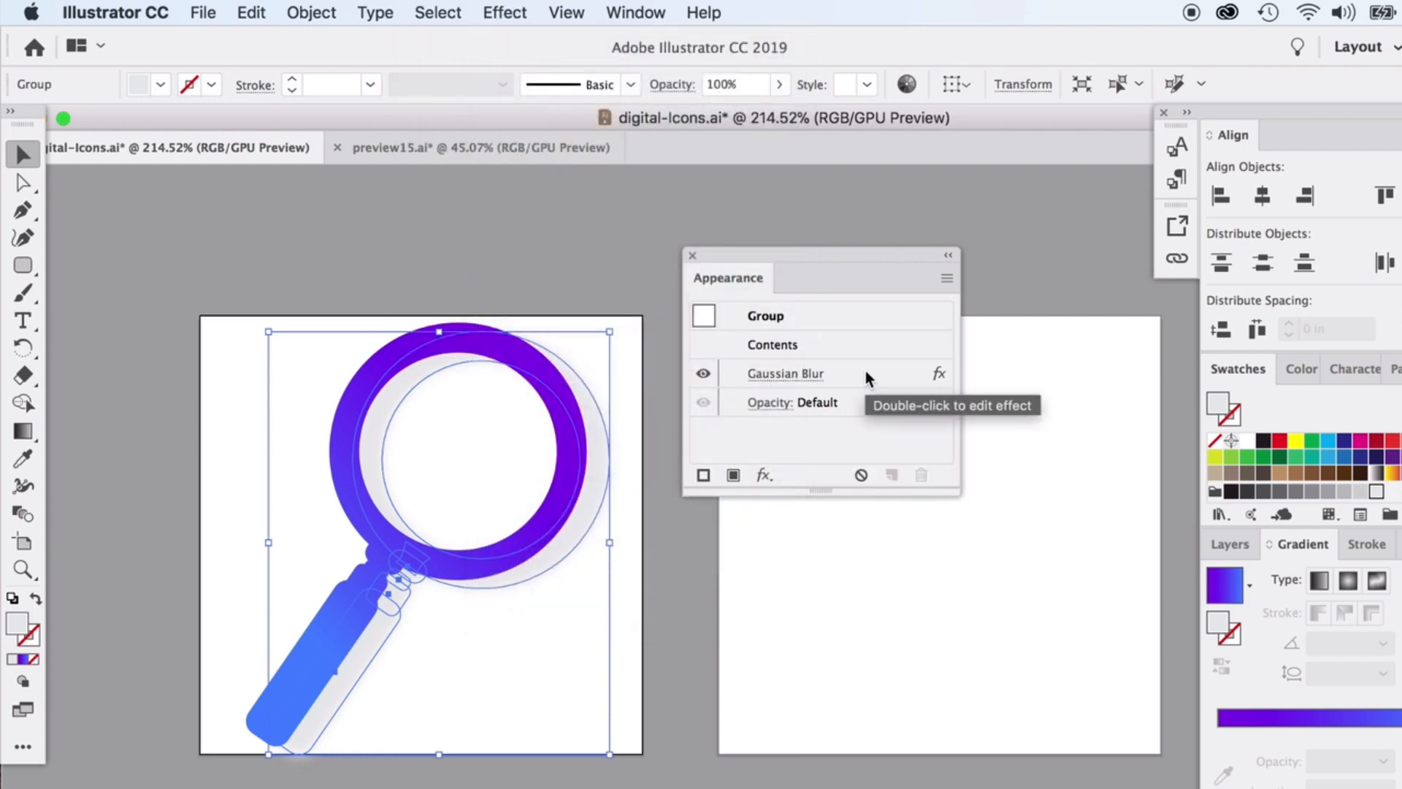
{"action": "left_click", "coordinate": [785, 374]}
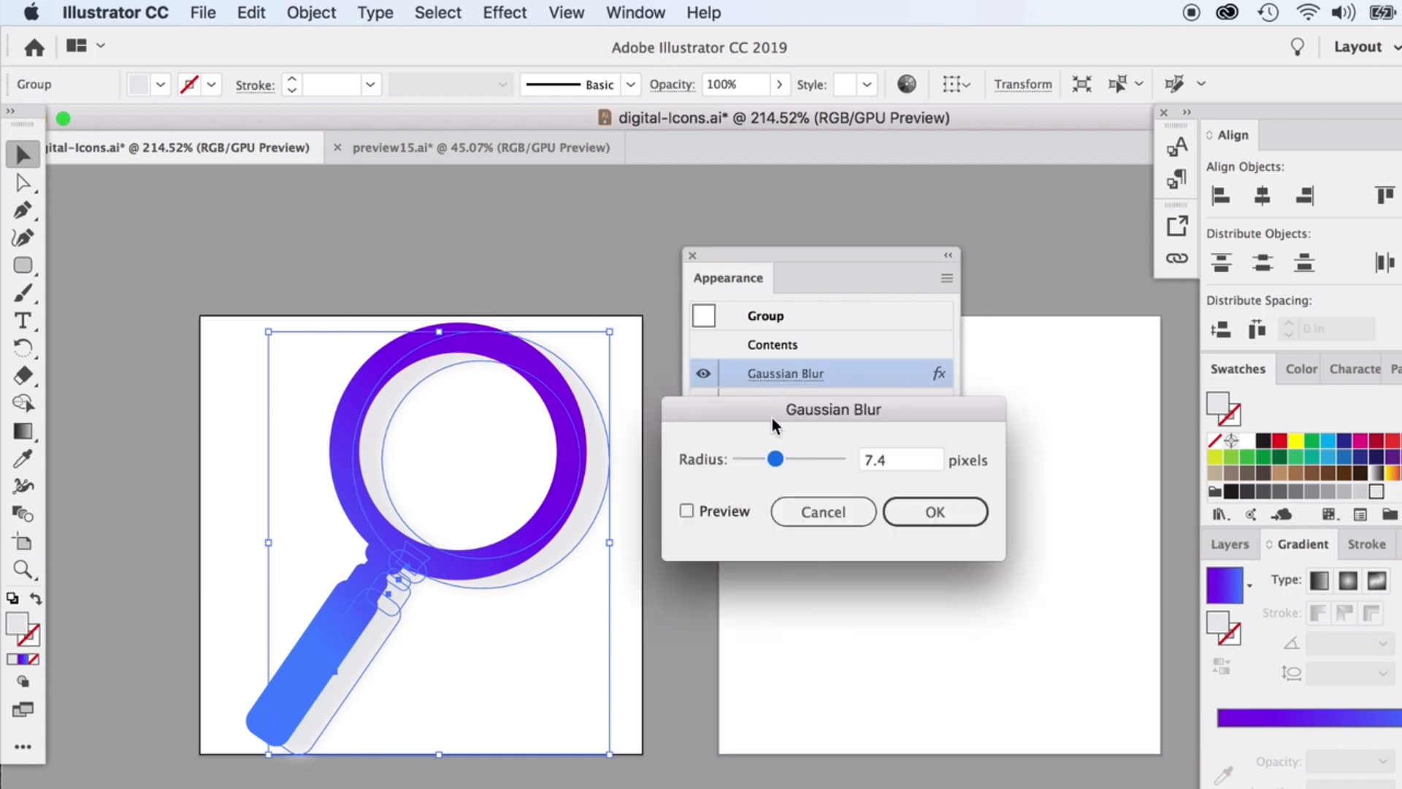
{"action": "left_click_drag", "start_coordinate": [776, 458], "coordinate": [760, 466]}
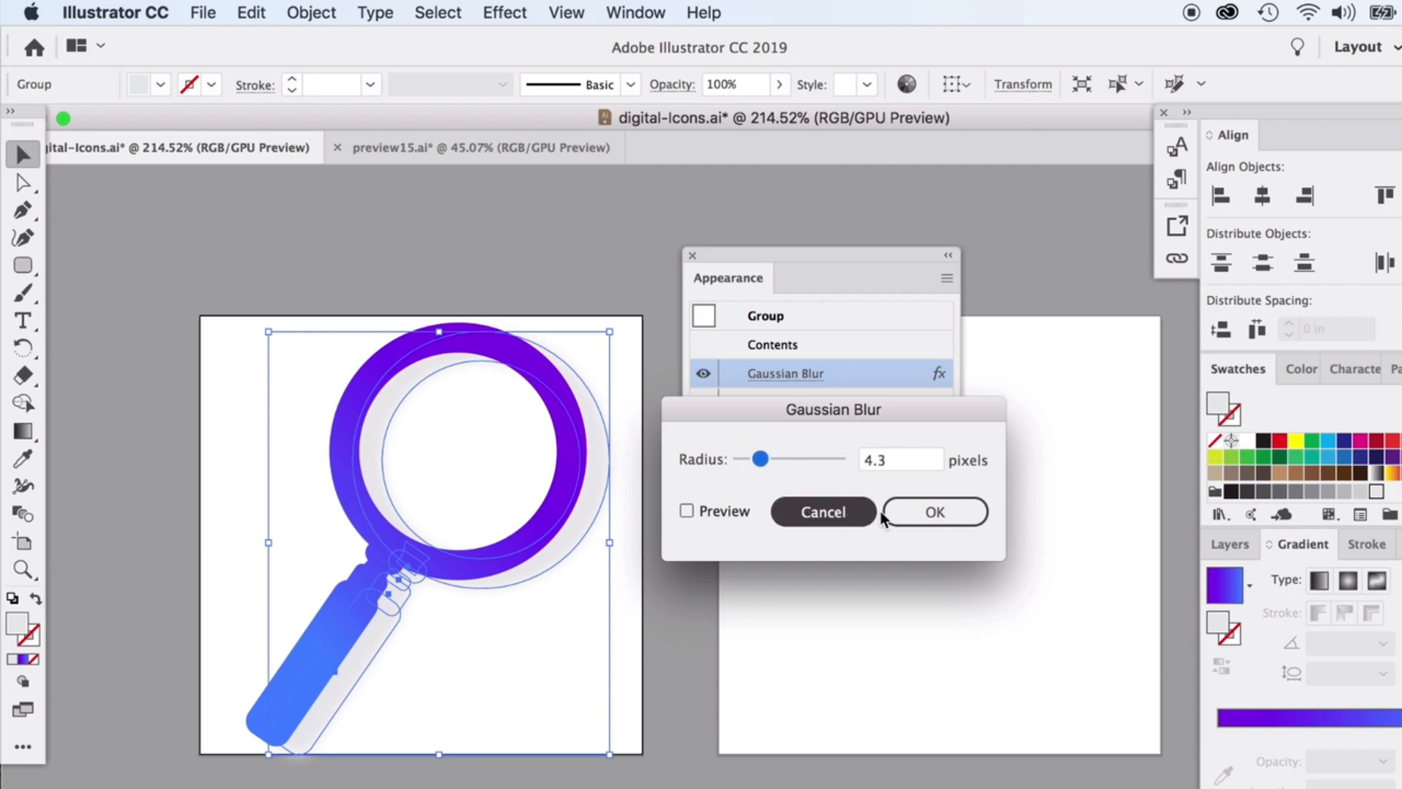
{"action": "left_click", "coordinate": [922, 513]}
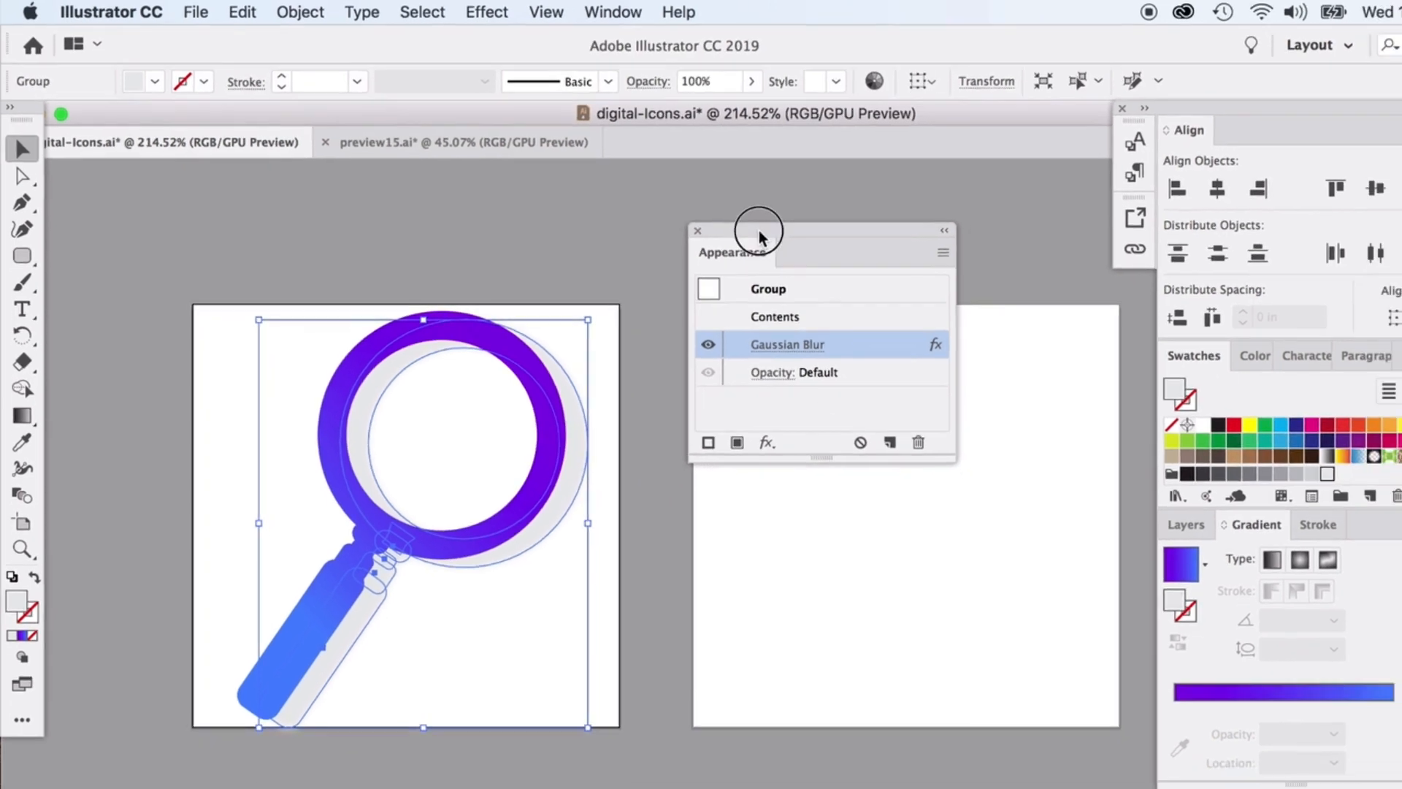
Dock the Appearance panel into the right-hand panel group.
{"action": "mouse_move", "coordinate": [754, 229]}
{"action": "left_mouse_down"}
{"action": "mouse_move", "coordinate": [1001, 431]}
{"action": "mouse_move", "coordinate": [1340, 538]}
{"action": "mouse_move", "coordinate": [1351, 520]}
{"action": "left_mouse_up"}
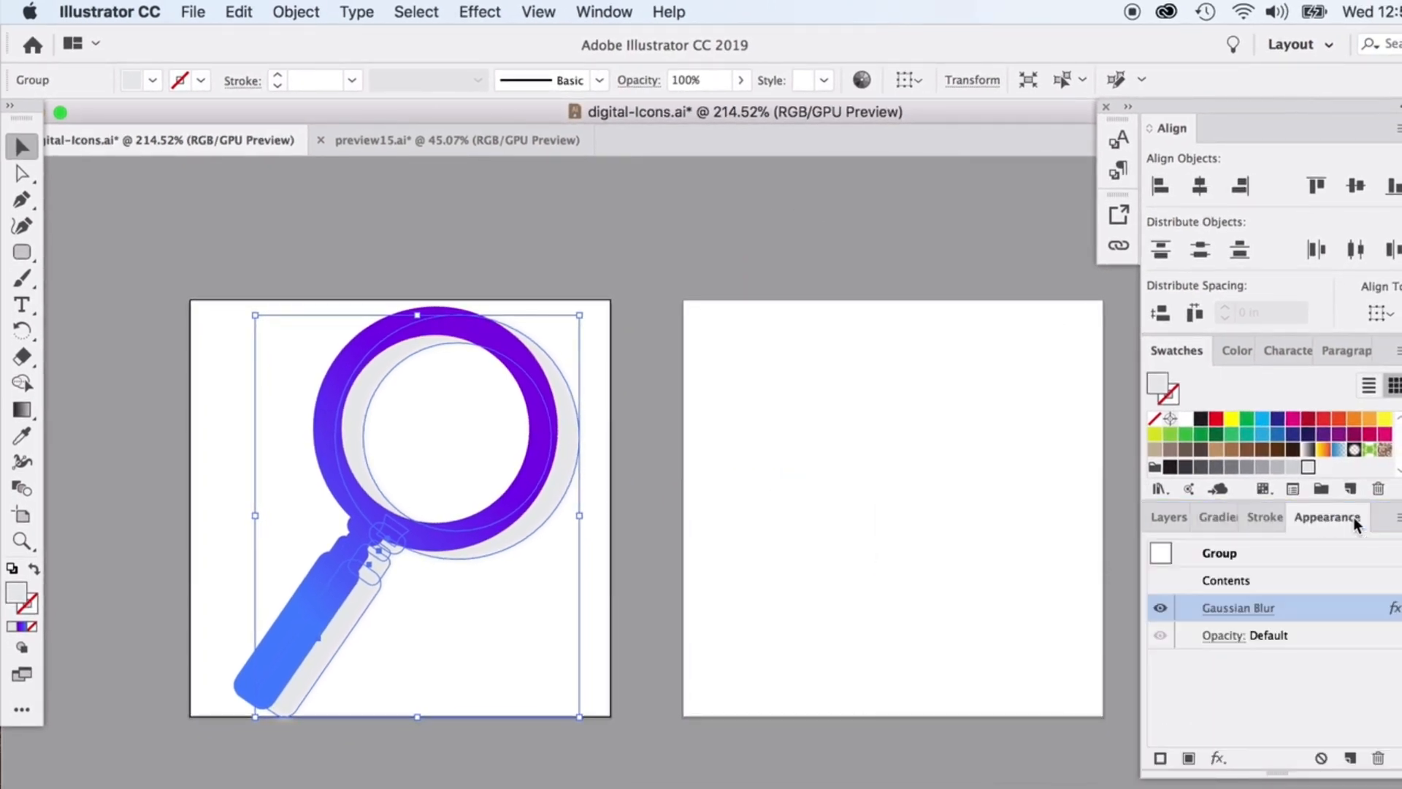
{"action": "left_click", "coordinate": [1167, 520]}
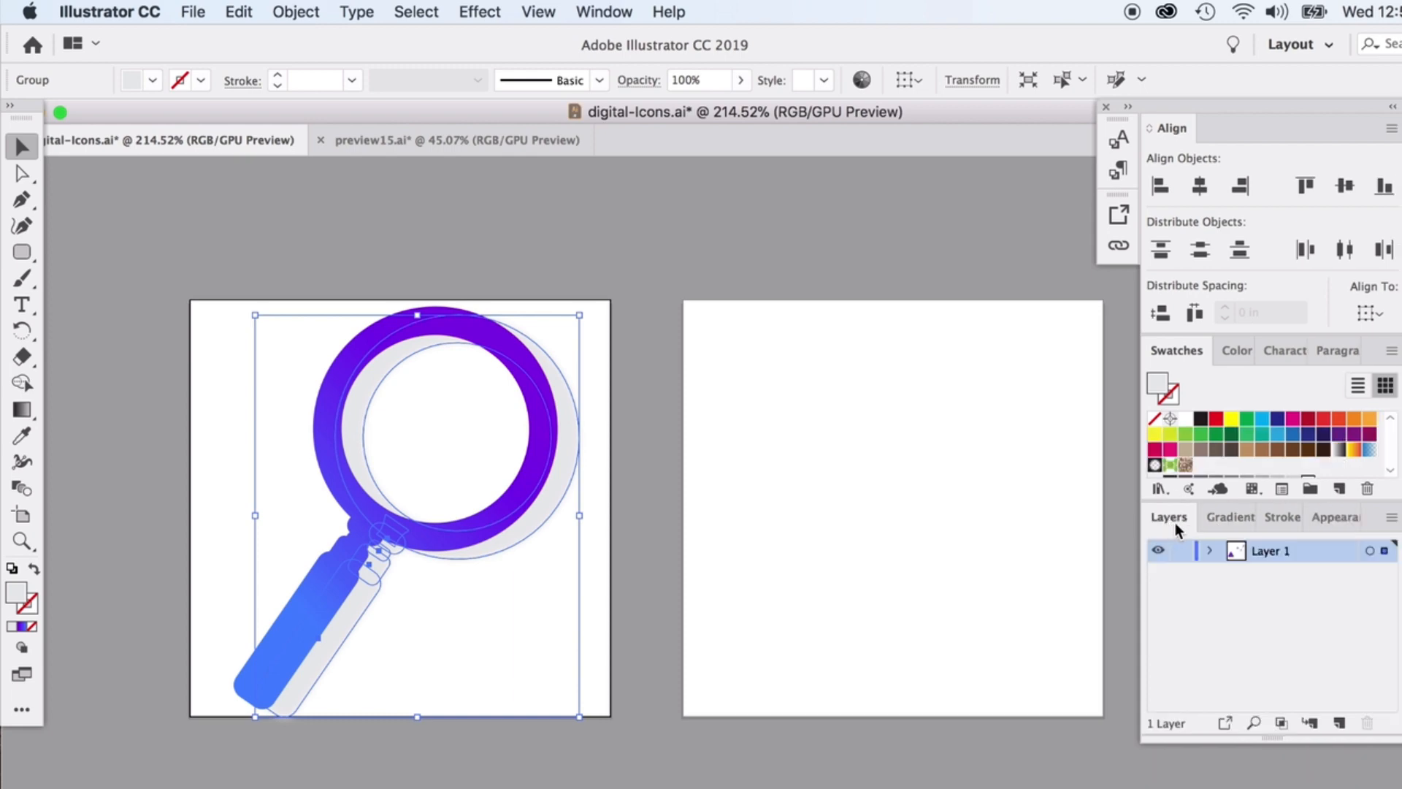
{"action": "left_click", "coordinate": [814, 321]}
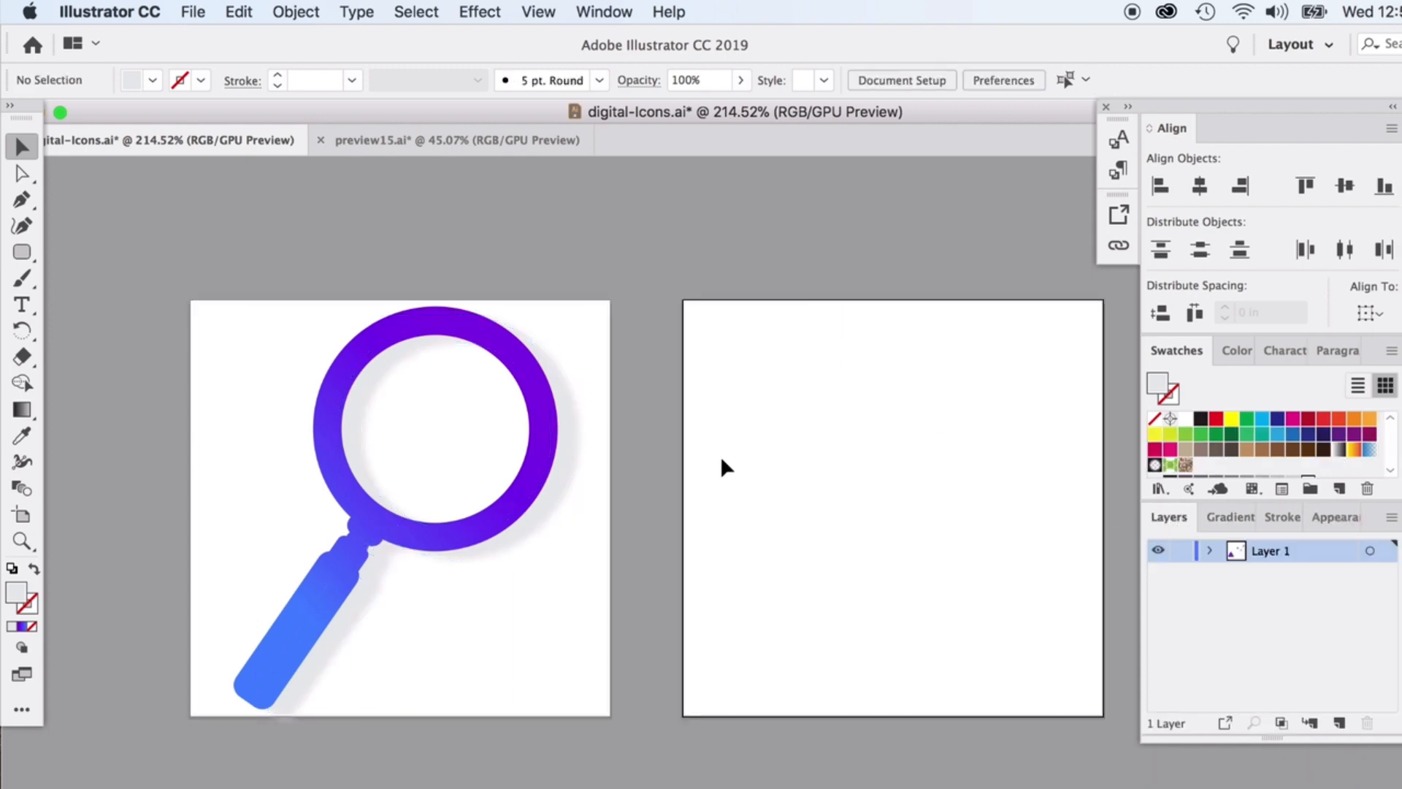
Change the magnifier shadow's fill to the lighter grey EFEFEF.
{"action": "left_click", "coordinate": [554, 523]}
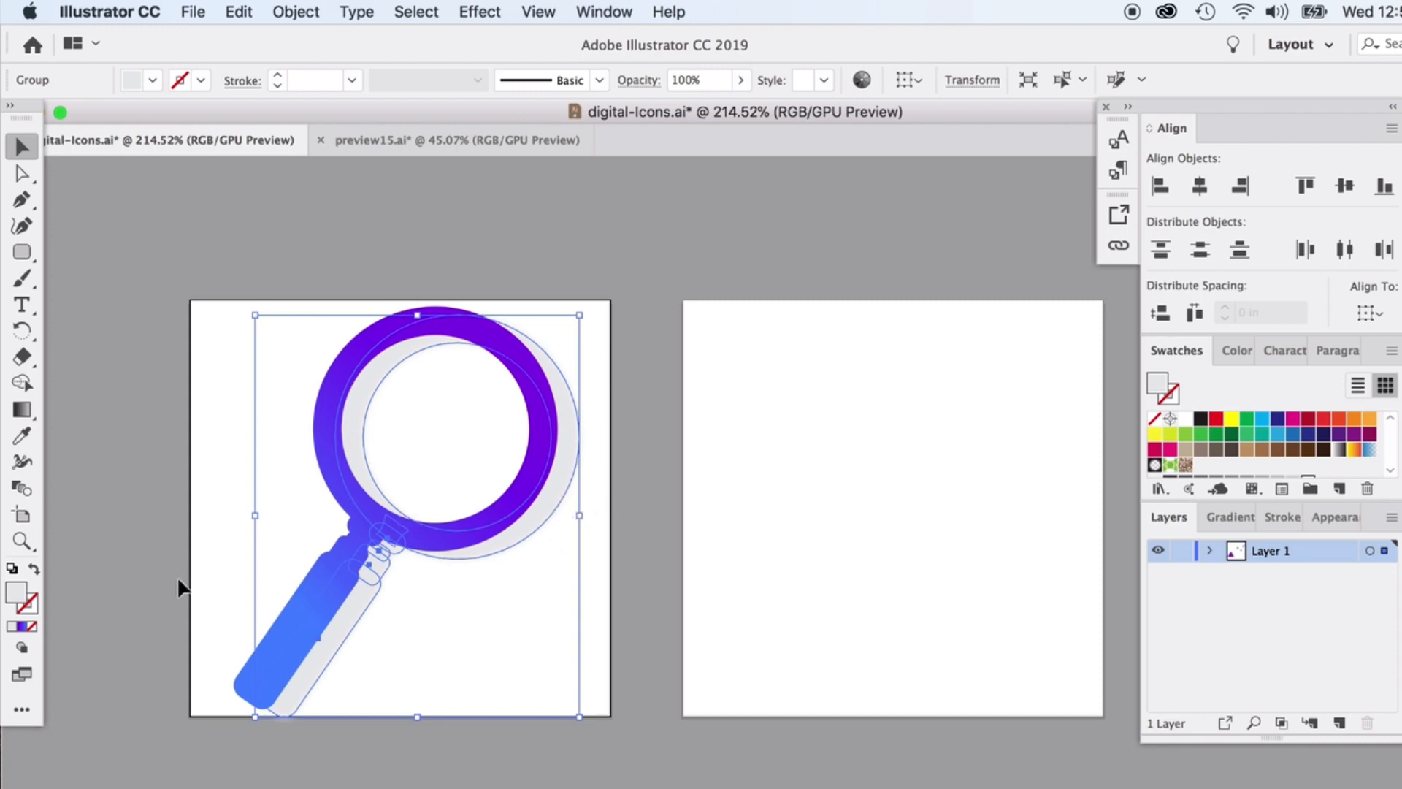
{"action": "double_click", "coordinate": [11, 593]}
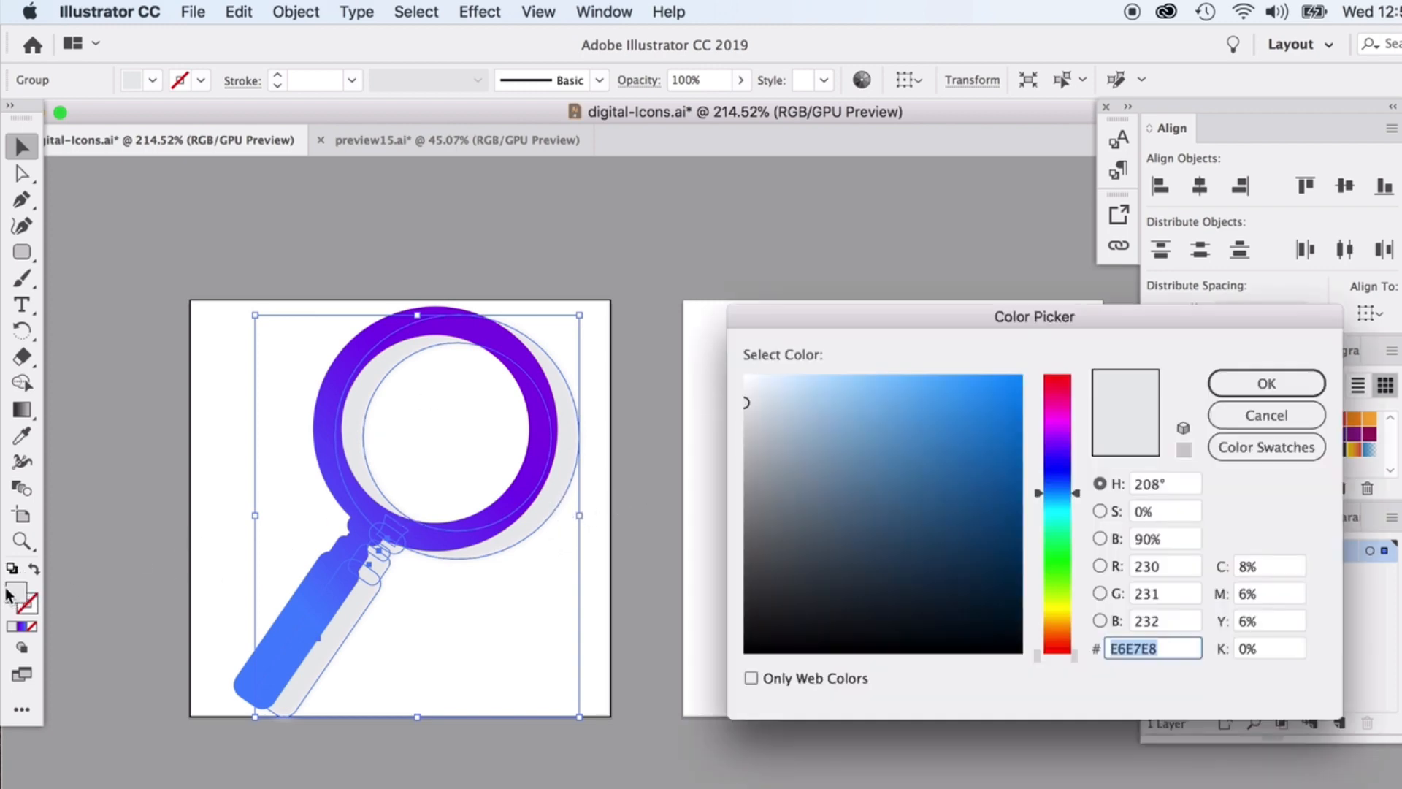
{"action": "left_click", "coordinate": [746, 392]}
{"action": "left_click", "coordinate": [1243, 392]}
{"action": "left_click", "coordinate": [1242, 392]}
{"action": "left_click", "coordinate": [747, 304]}
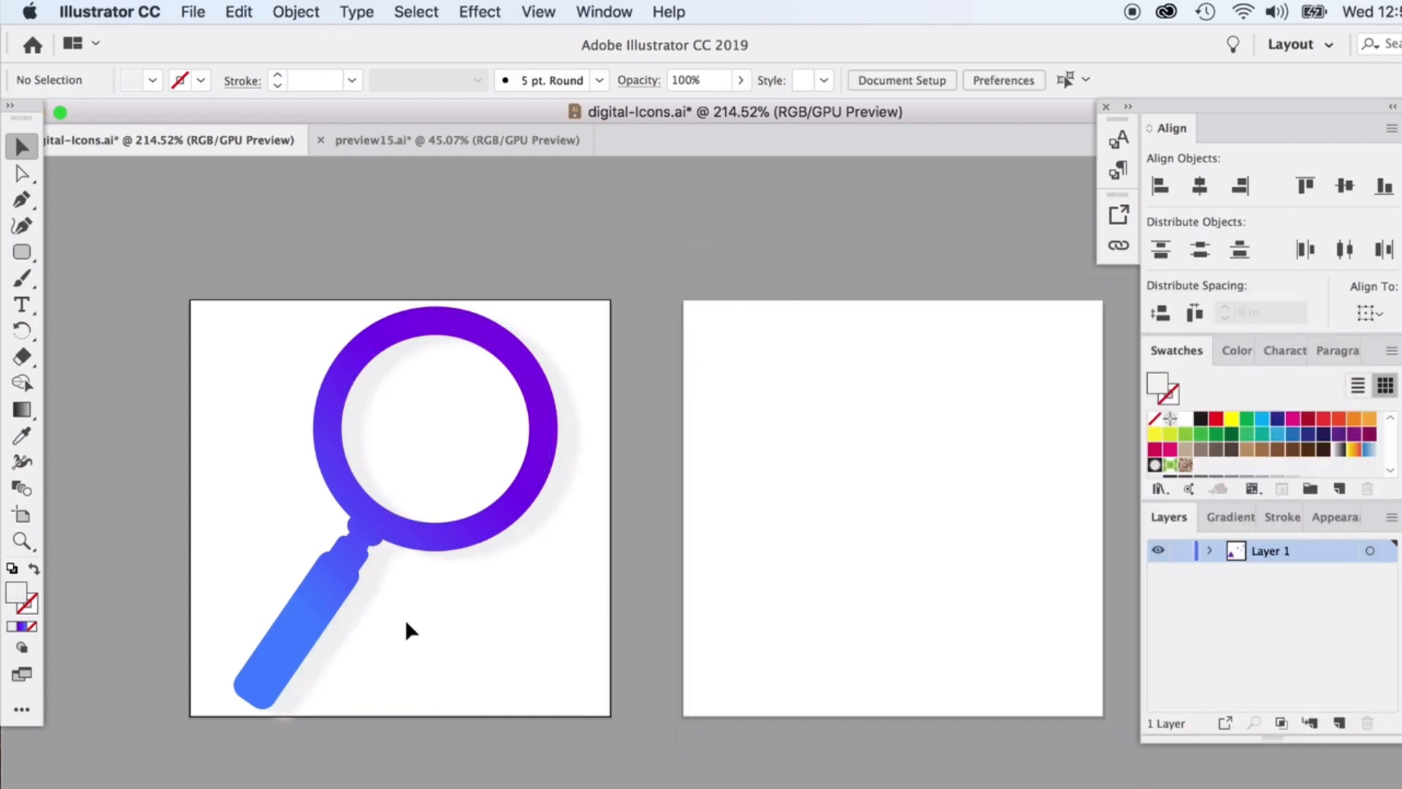
{"action": "key", "text": "super+minus"}
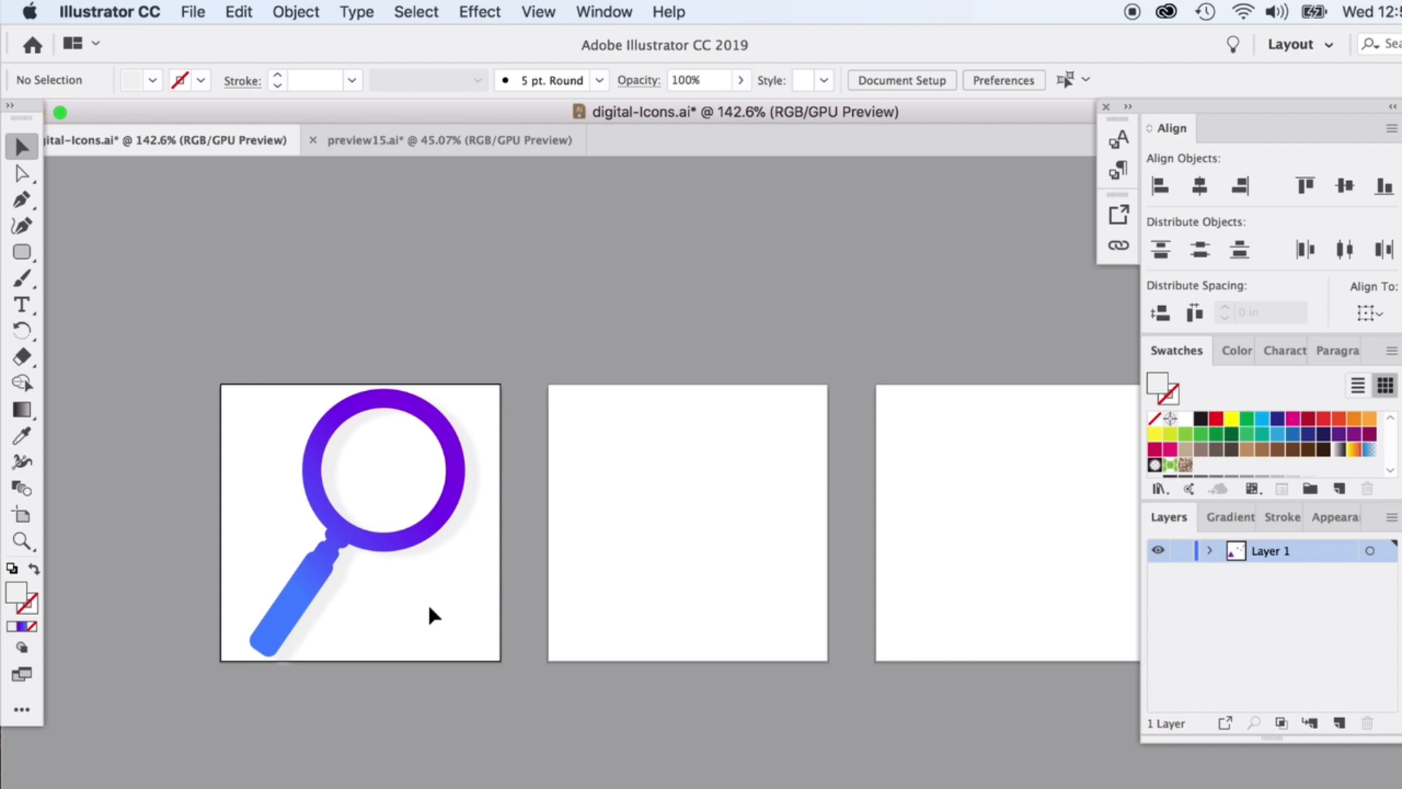
{"action": "scroll", "coordinate": [387, 614], "scroll_direction": "right", "scroll_amount": 5}
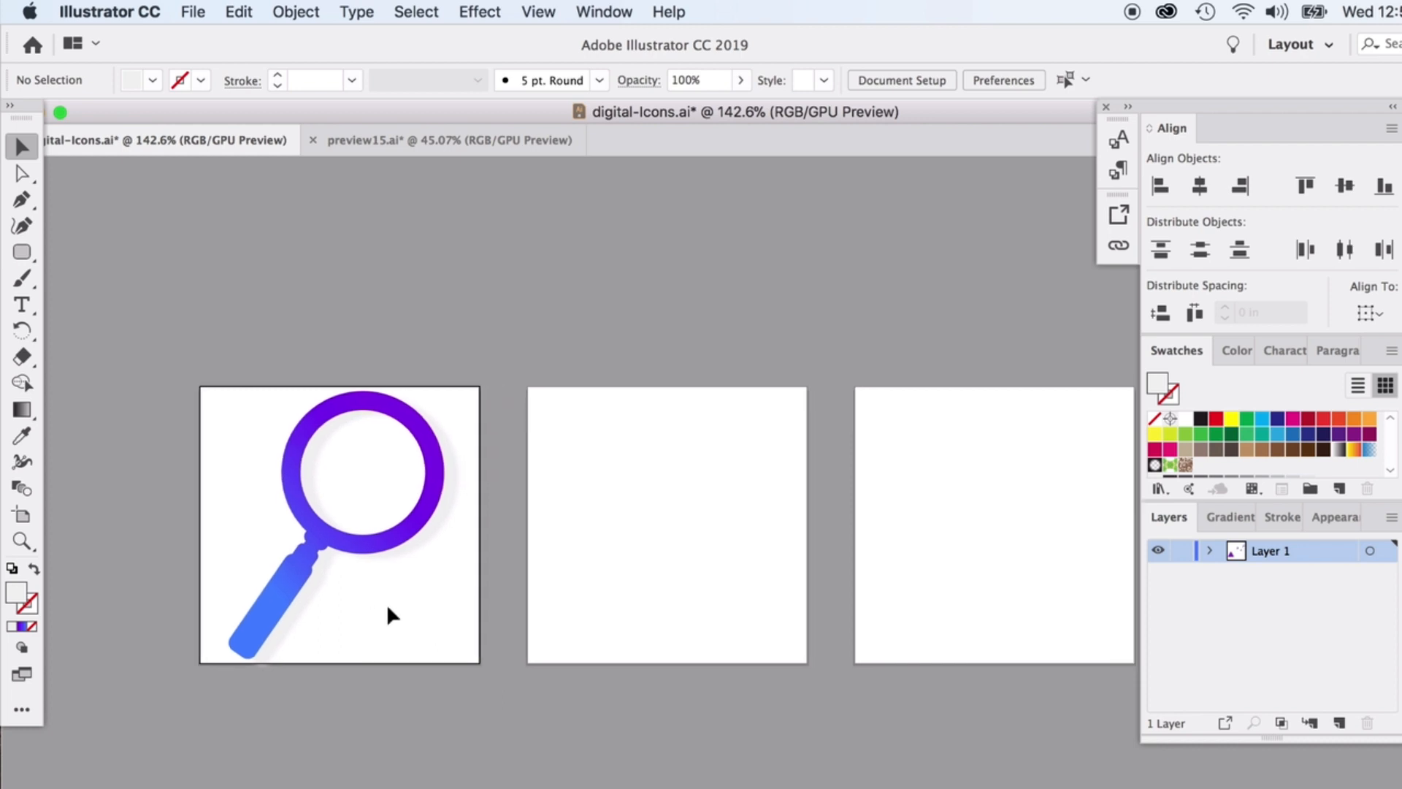
{"action": "scroll", "coordinate": [387, 613], "scroll_direction": "down", "scroll_amount": 2}
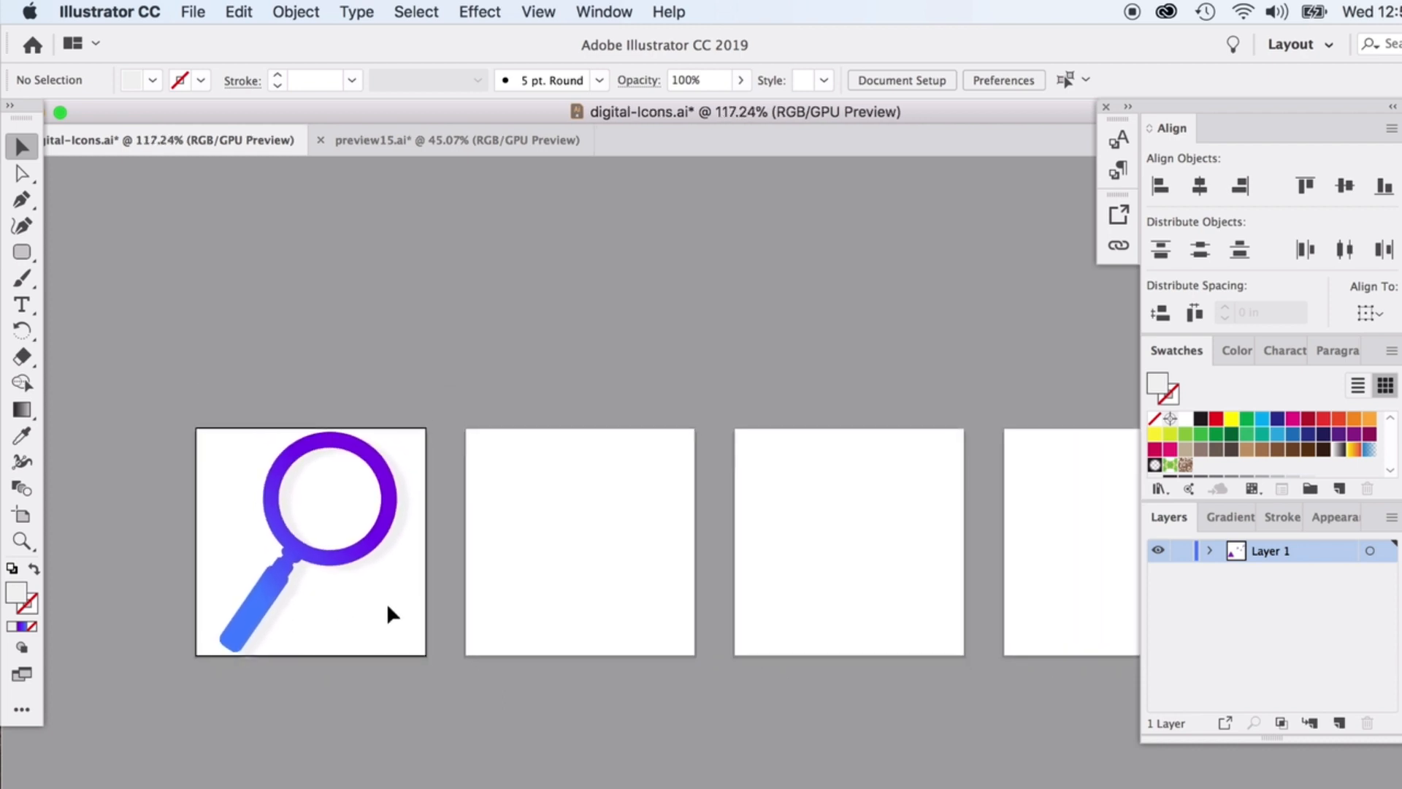
{"action": "scroll", "coordinate": [387, 614], "scroll_direction": "right", "scroll_amount": 4}
{"action": "scroll", "coordinate": [387, 612], "scroll_direction": "down", "scroll_amount": 3}
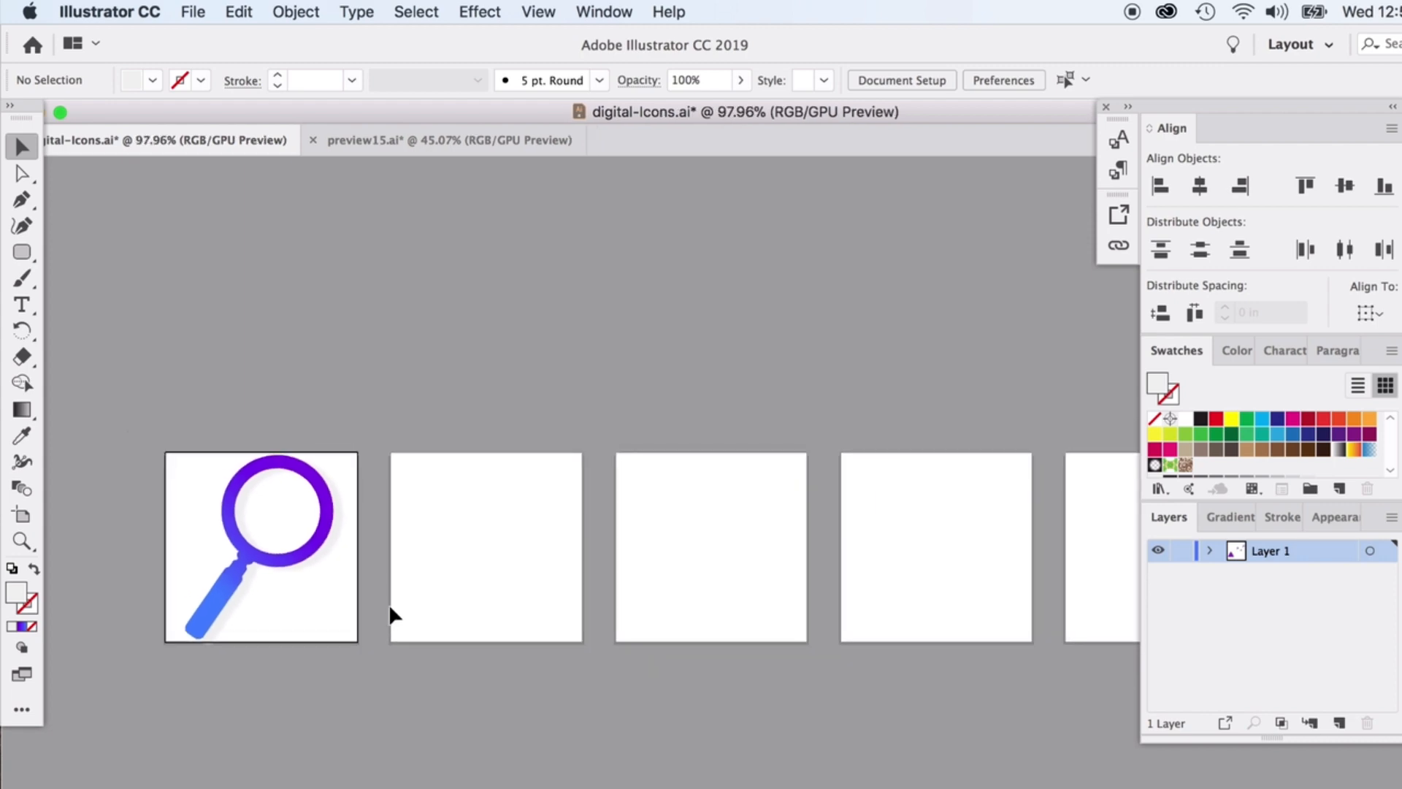
{"action": "scroll", "coordinate": [388, 604], "scroll_direction": "right", "scroll_amount": 1}
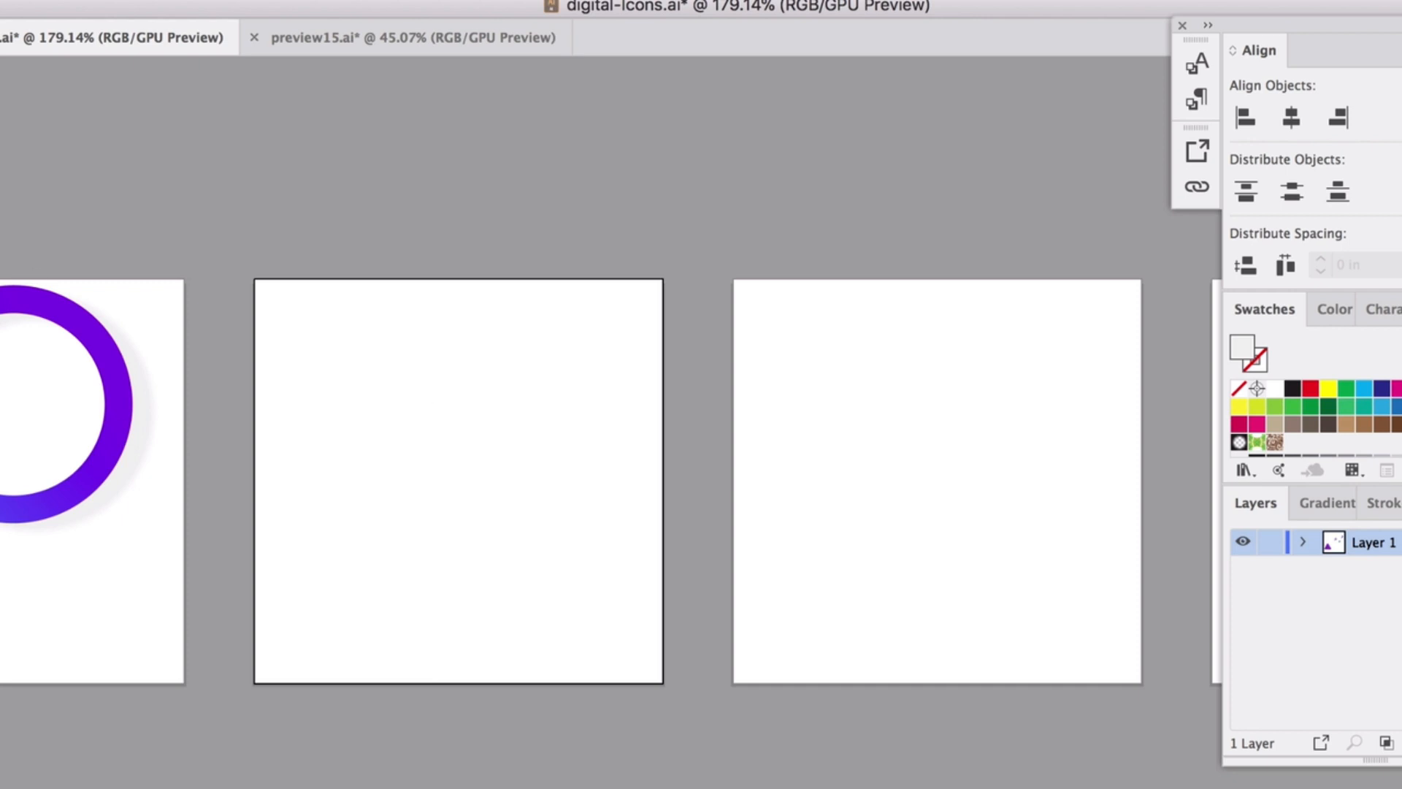
Draw a tall rectangle on the middle artboard with the Rectangle Tool.
{"action": "left_click", "coordinate": [0, 168]}
{"action": "left_click", "coordinate": [4, 168]}
{"action": "left_click_drag", "start_coordinate": [330, 307], "coordinate": [588, 635]}
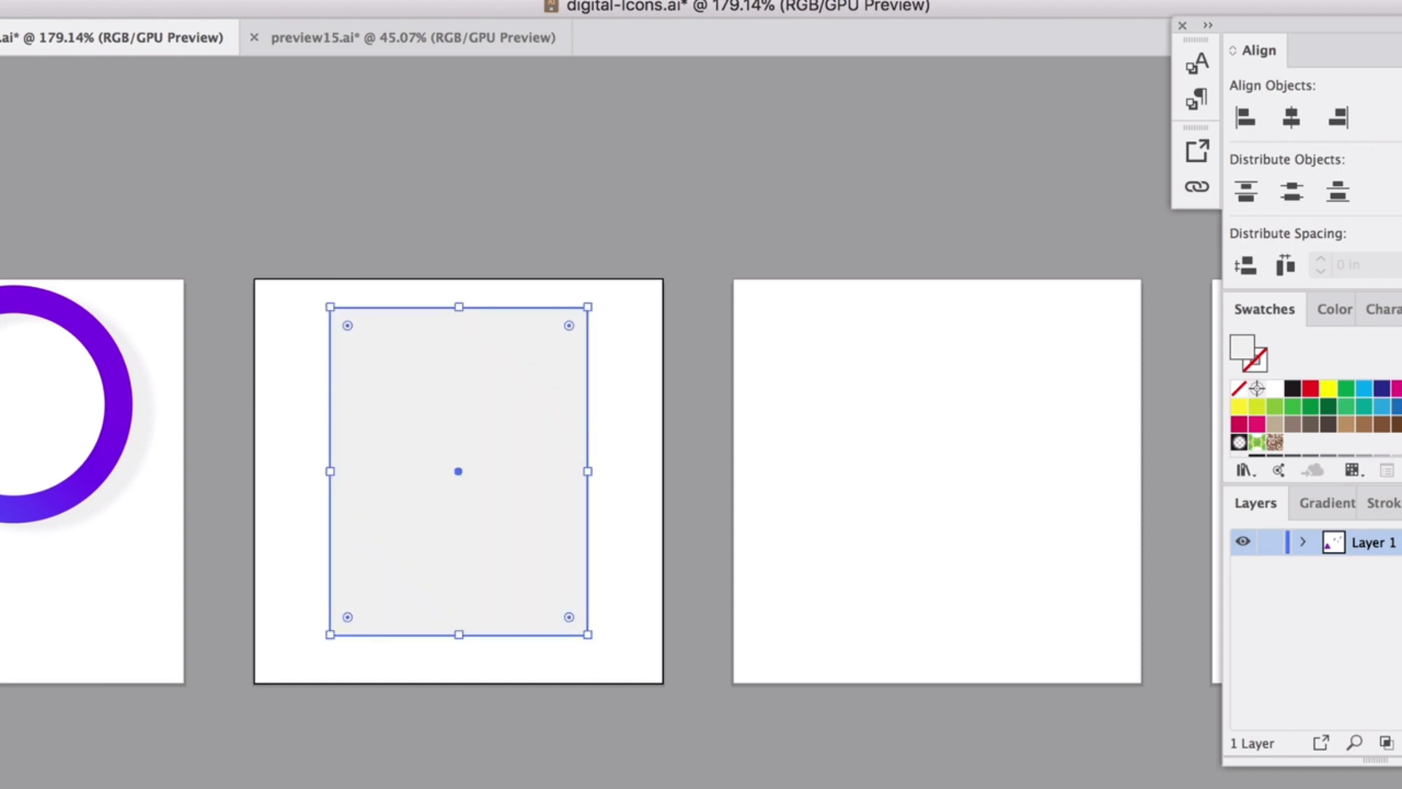
Give the rectangle no fill and a dark grey 494949 outline.
{"action": "key", "text": "shift+x"}
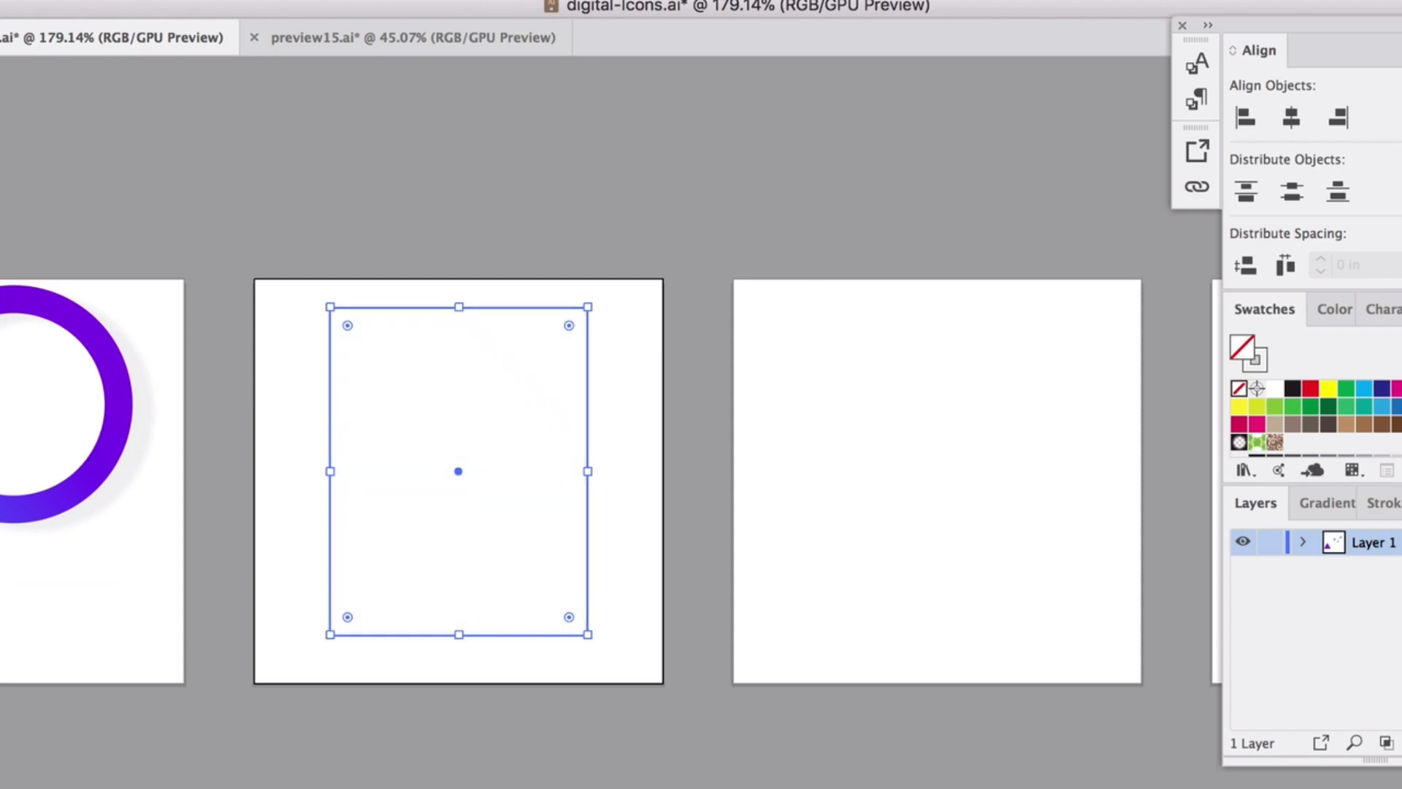
{"action": "left_click", "coordinate": [1335, 309]}
{"action": "left_click", "coordinate": [1256, 349]}
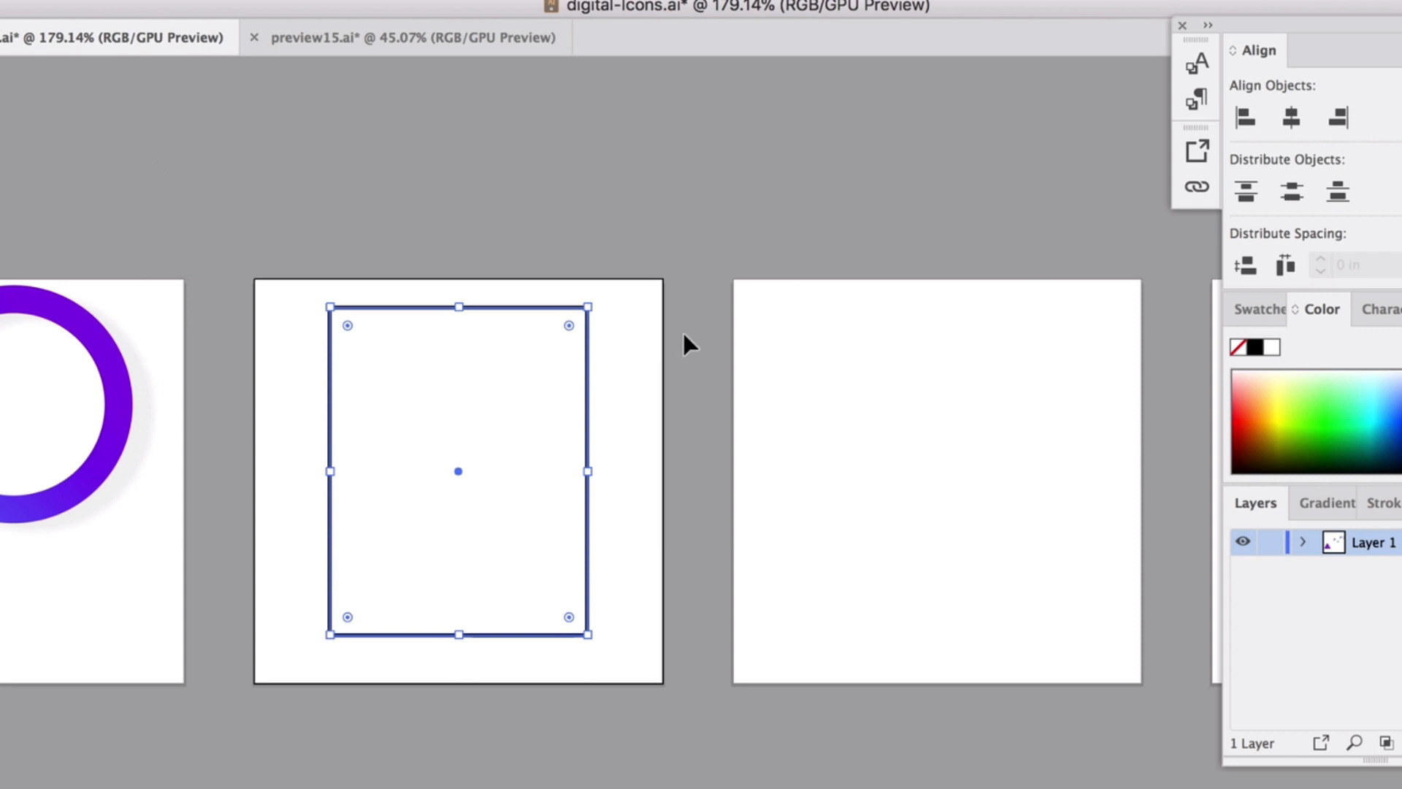
{"action": "left_click", "coordinate": [607, 274]}
{"action": "left_click", "coordinate": [587, 334]}
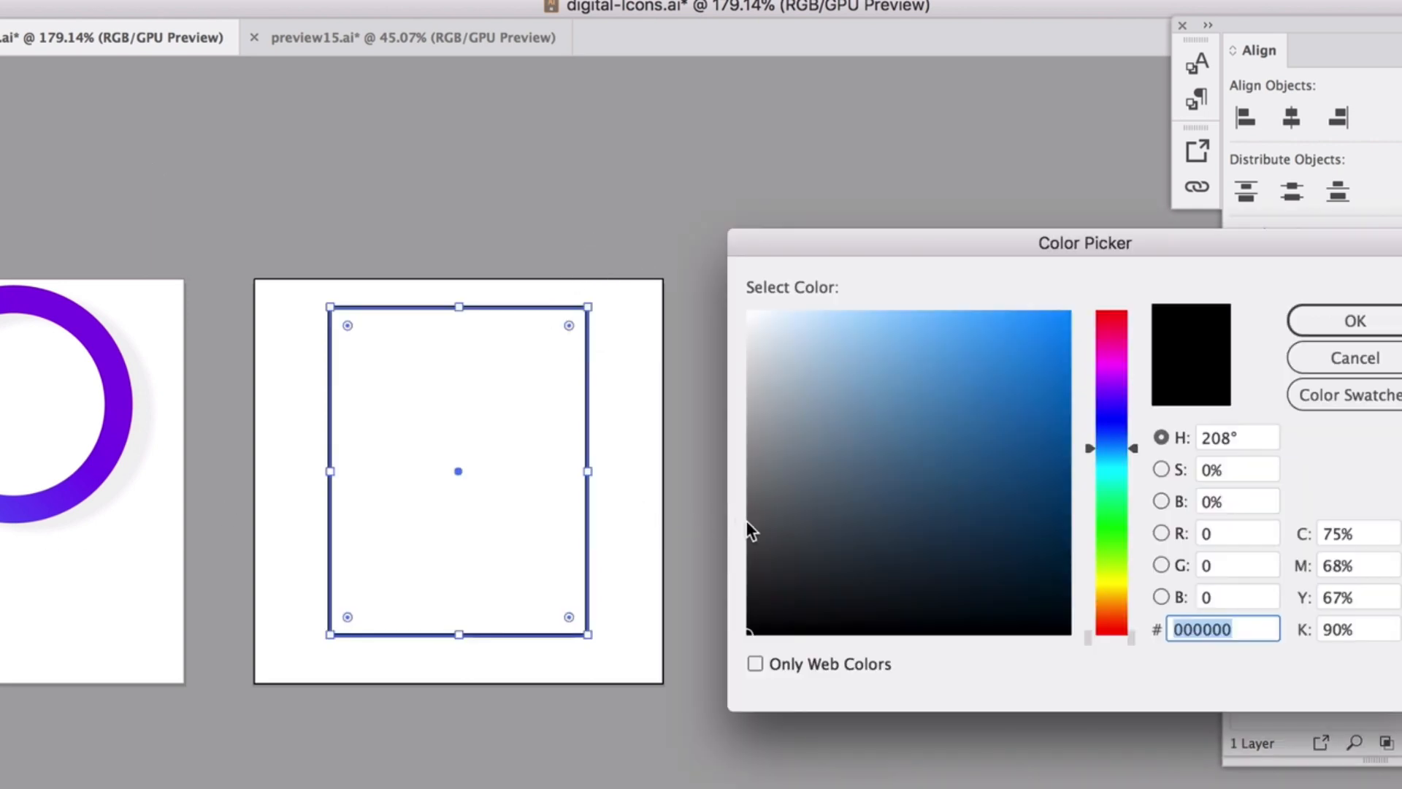
{"action": "left_click_drag", "start_coordinate": [747, 523], "coordinate": [724, 541]}
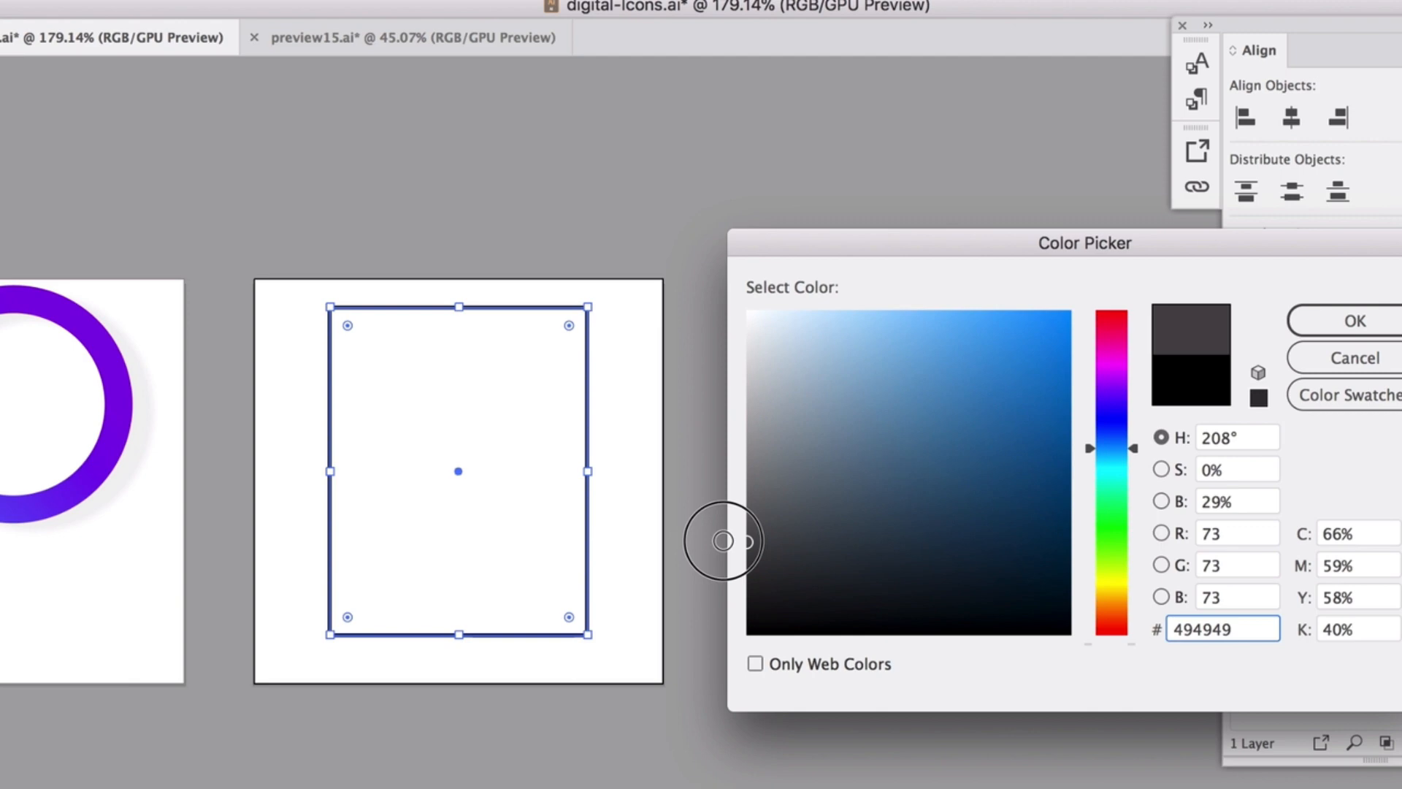
{"action": "left_click", "coordinate": [1305, 333]}
{"action": "left_click", "coordinate": [841, 269]}
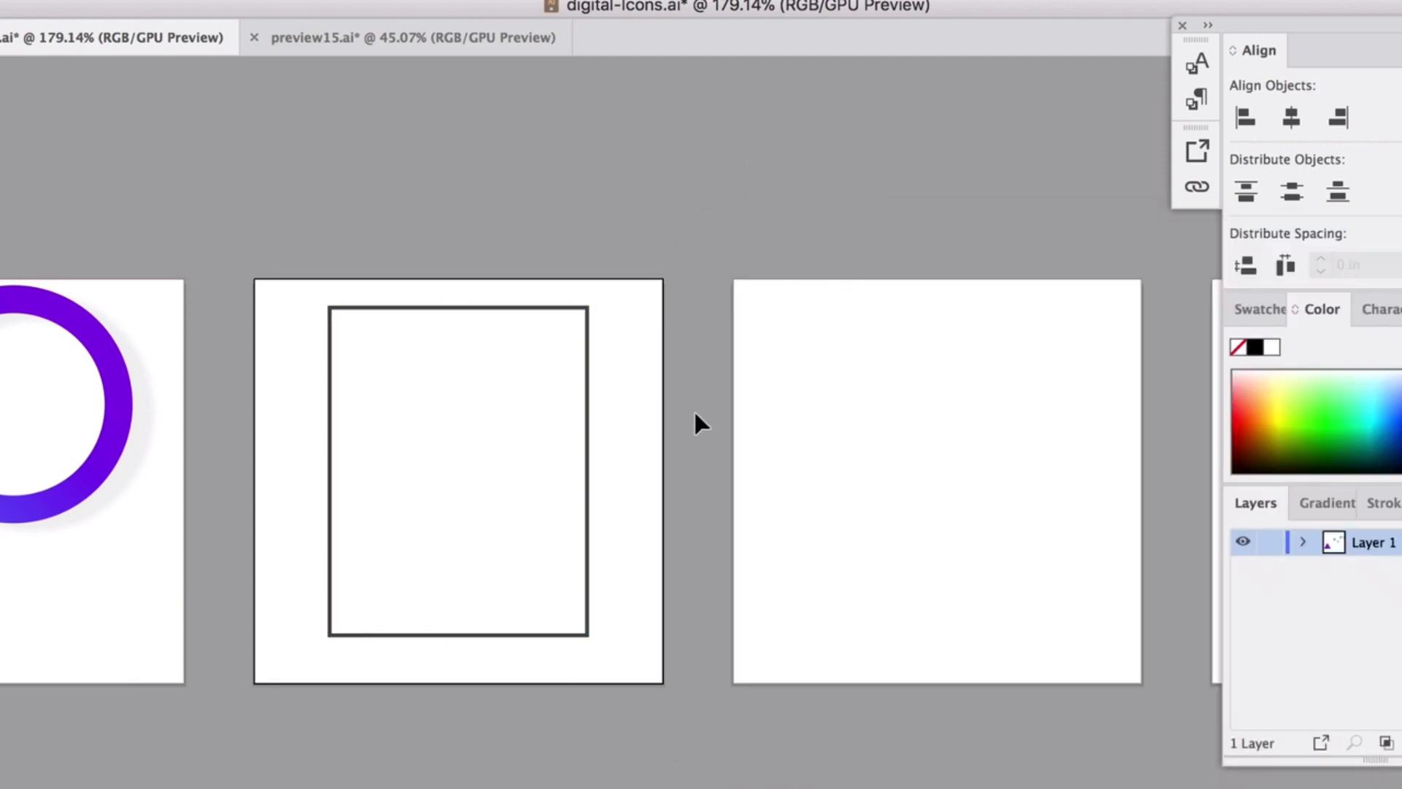
Increase the rectangle's stroke weight to 7 pt in a floating Stroke panel.
{"action": "scroll", "coordinate": [695, 413], "scroll_direction": "down", "scroll_amount": 10}
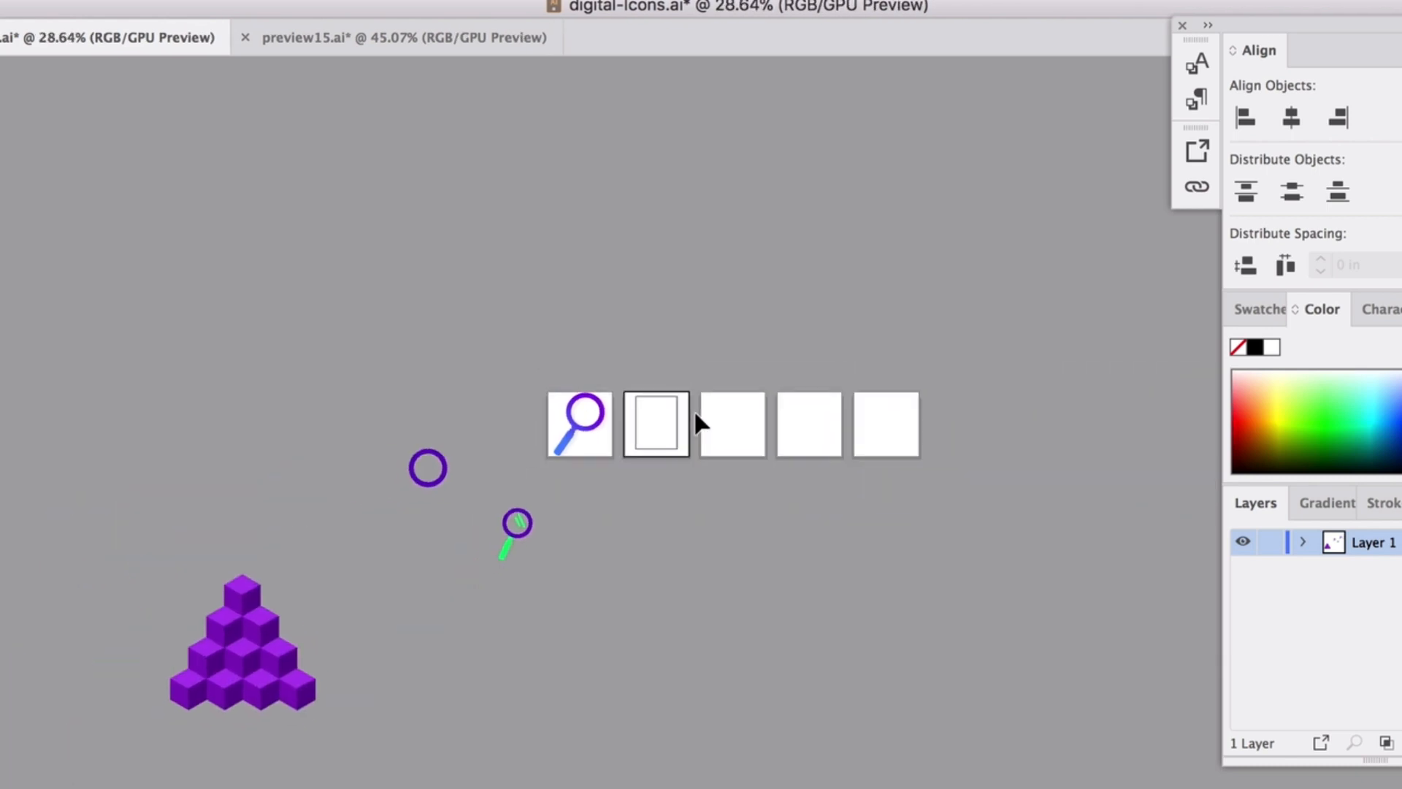
{"action": "scroll", "coordinate": [683, 424], "scroll_direction": "up", "scroll_amount": 8}
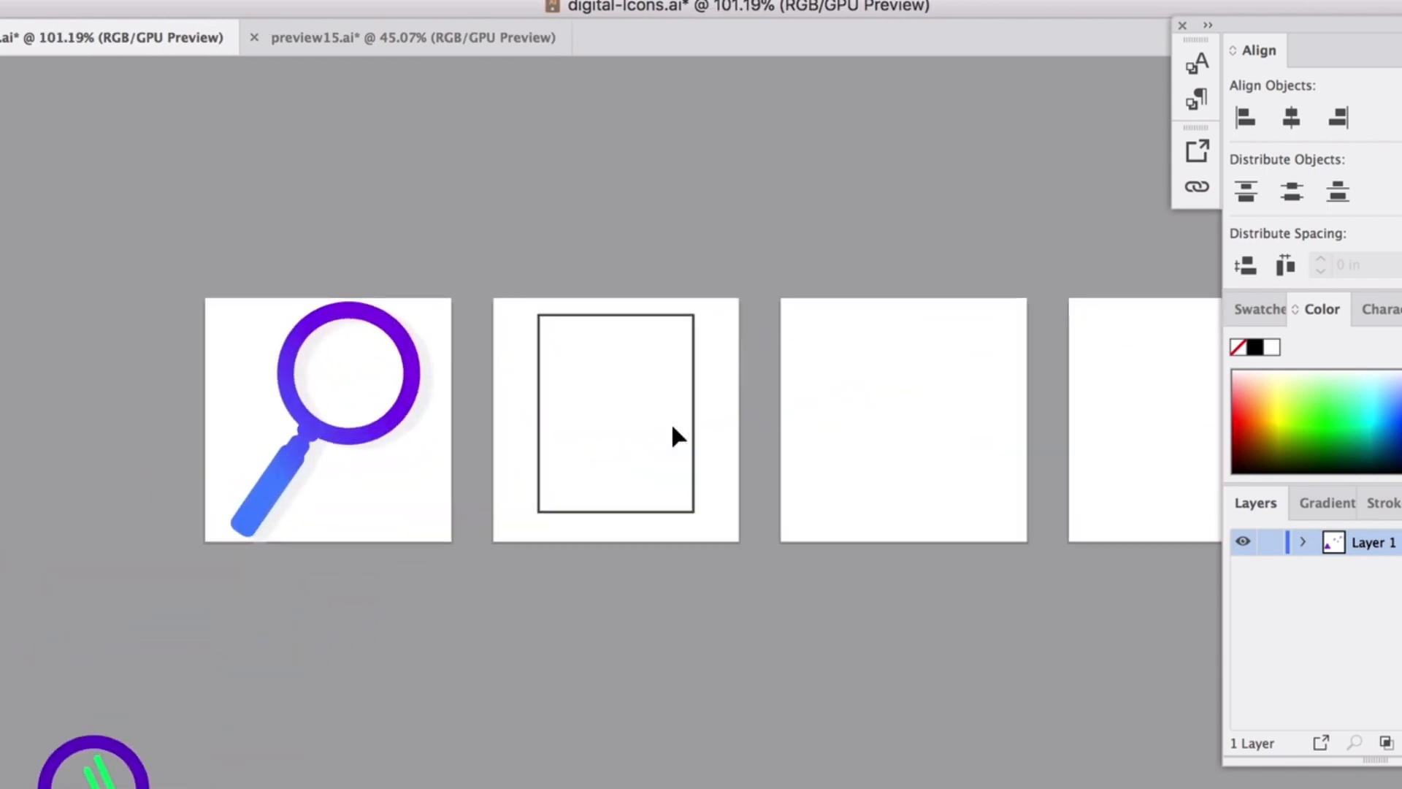
{"action": "scroll", "coordinate": [674, 431], "scroll_direction": "up", "scroll_amount": 5}
{"action": "left_click", "coordinate": [691, 389]}
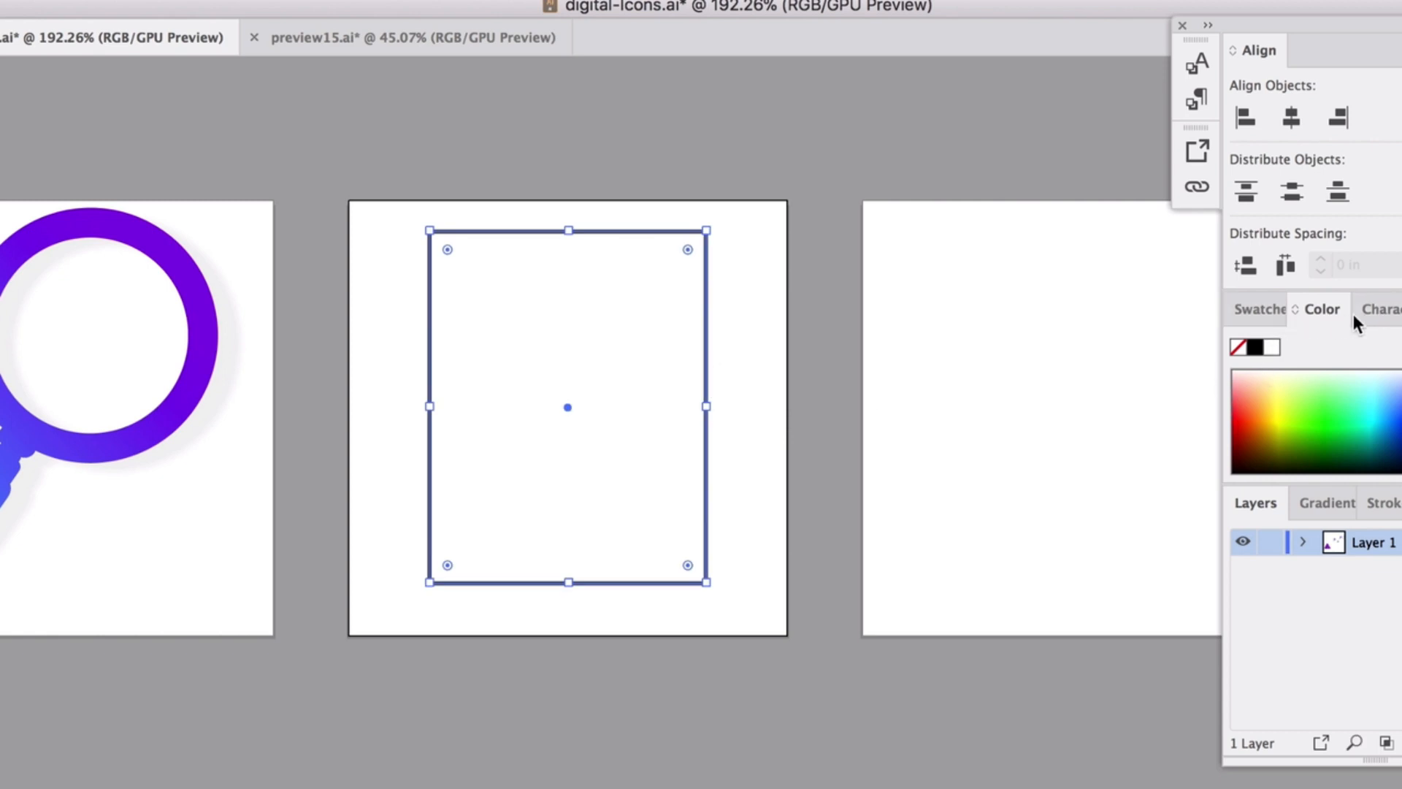
{"action": "left_click", "coordinate": [1382, 502]}
{"action": "left_click_drag", "start_coordinate": [1382, 502], "coordinate": [974, 256]}
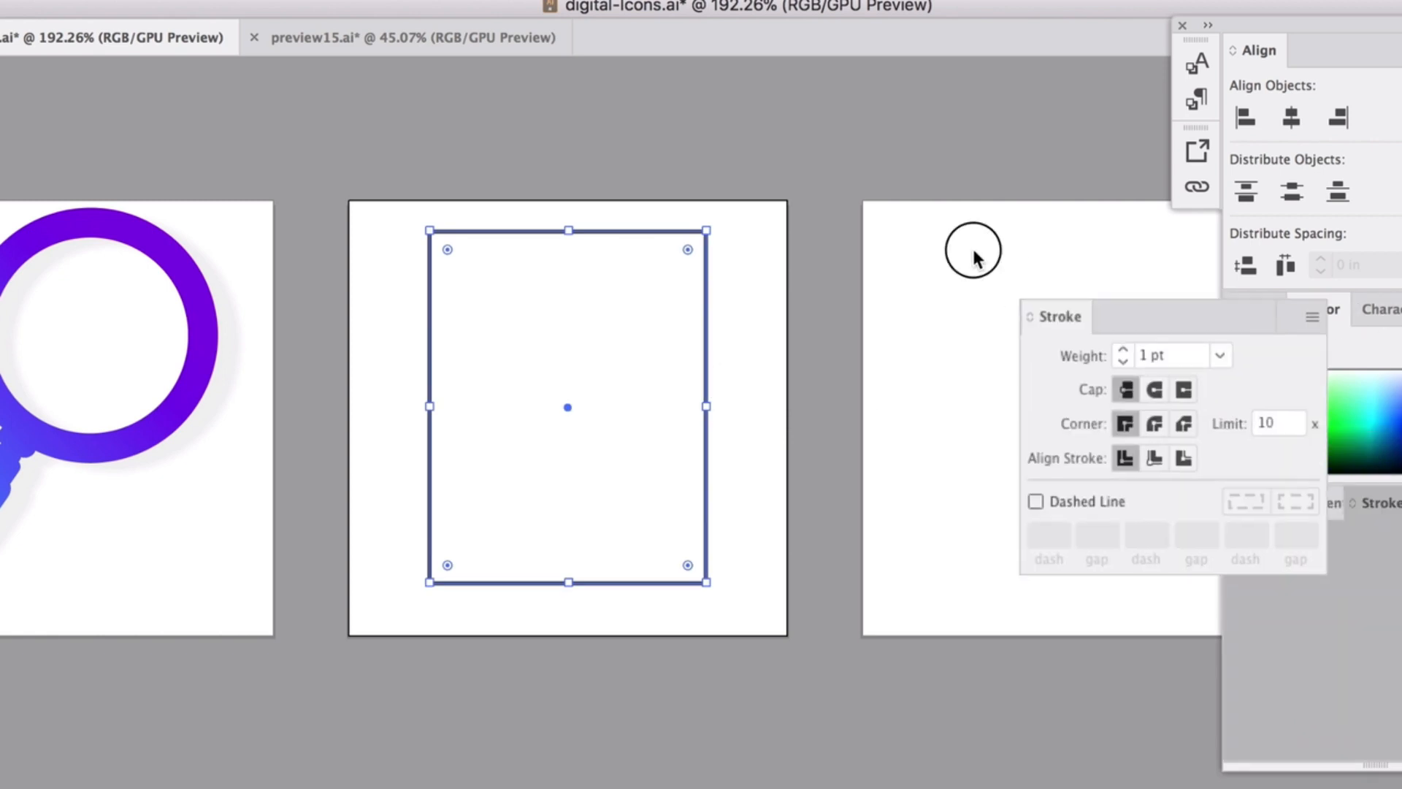
{"action": "left_click_drag", "start_coordinate": [1061, 316], "coordinate": [795, 190]}
{"action": "left_click", "coordinate": [856, 224]}
{"action": "left_click", "coordinate": [856, 224]}
{"action": "left_click", "coordinate": [857, 223]}
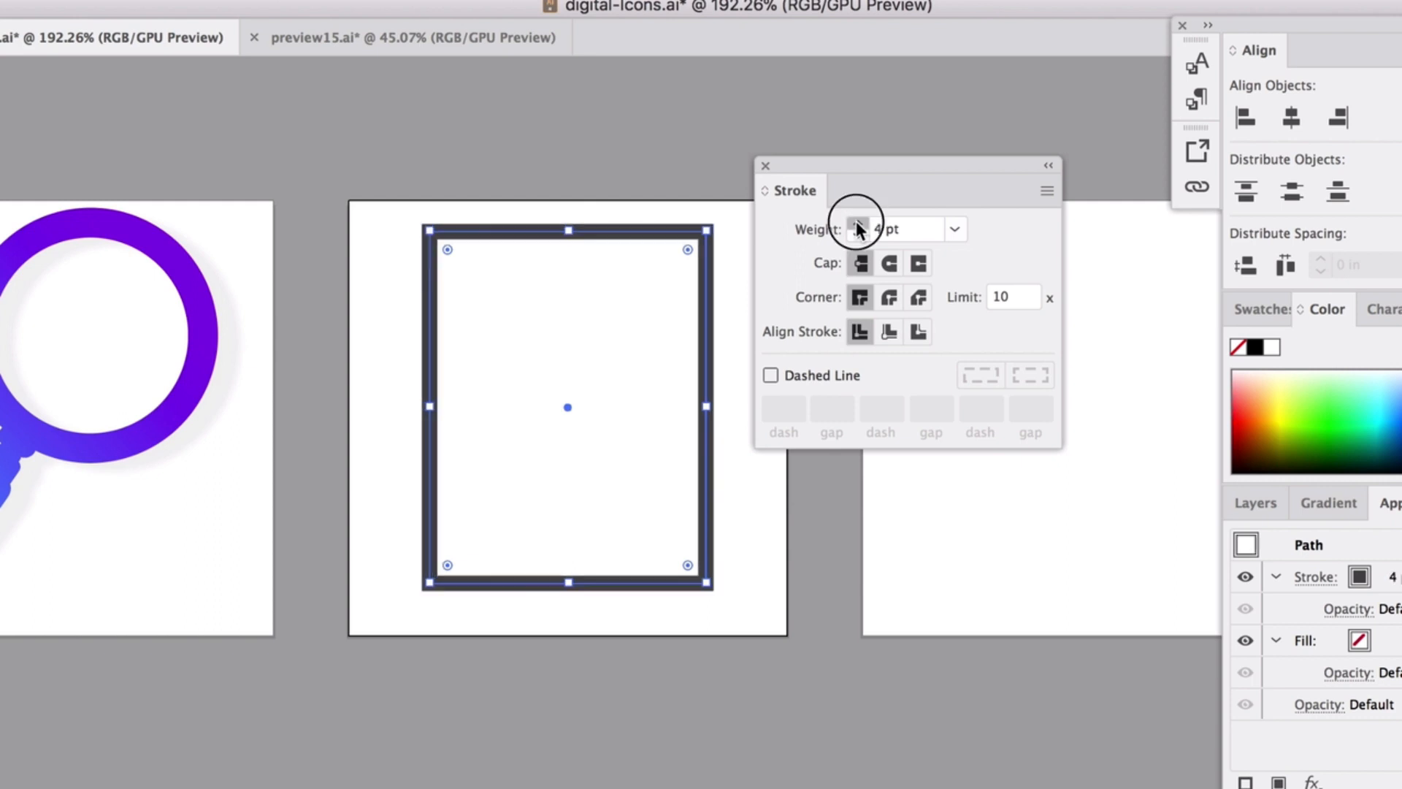
{"action": "left_click", "coordinate": [858, 224]}
{"action": "left_click", "coordinate": [858, 224]}
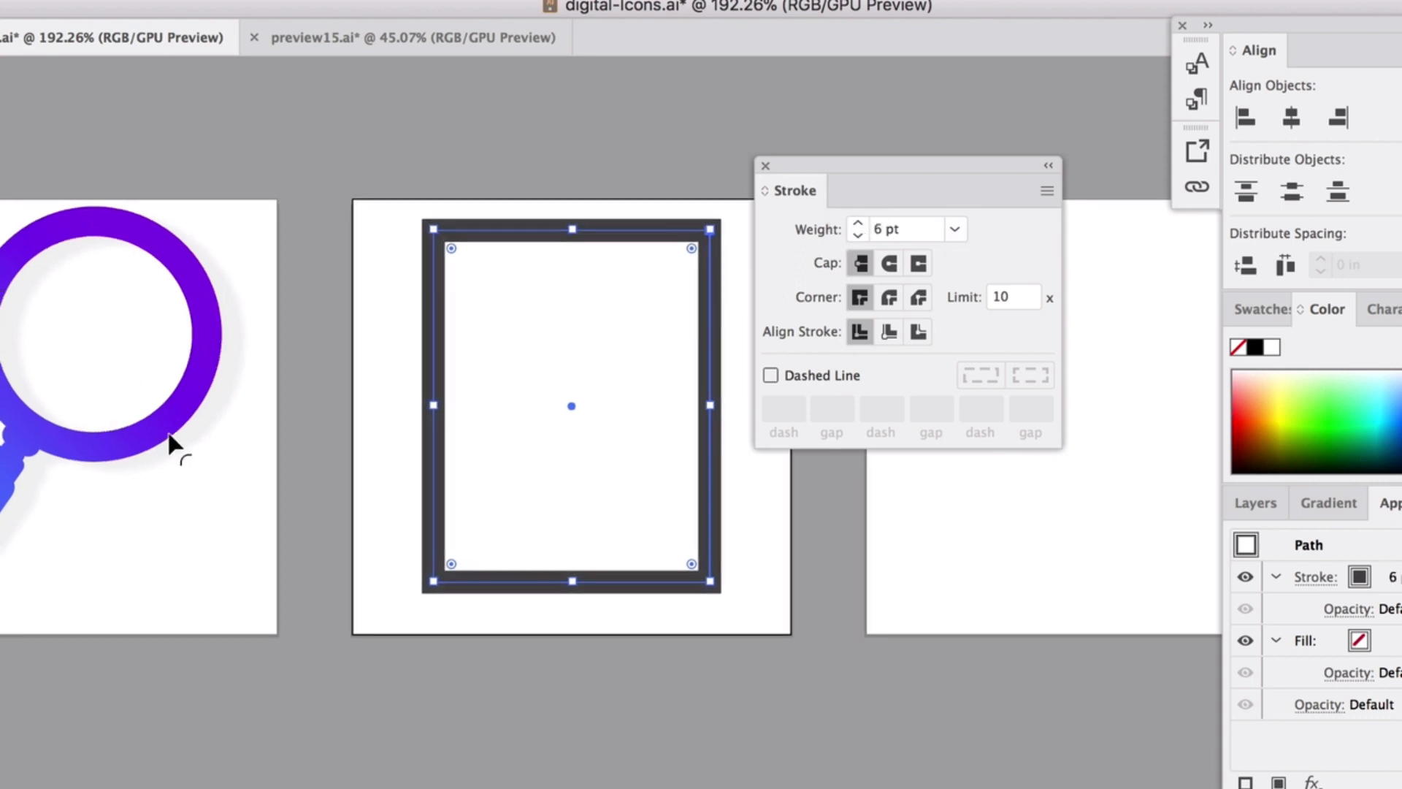
{"action": "scroll", "coordinate": [169, 435], "scroll_direction": "left", "scroll_amount": 1}
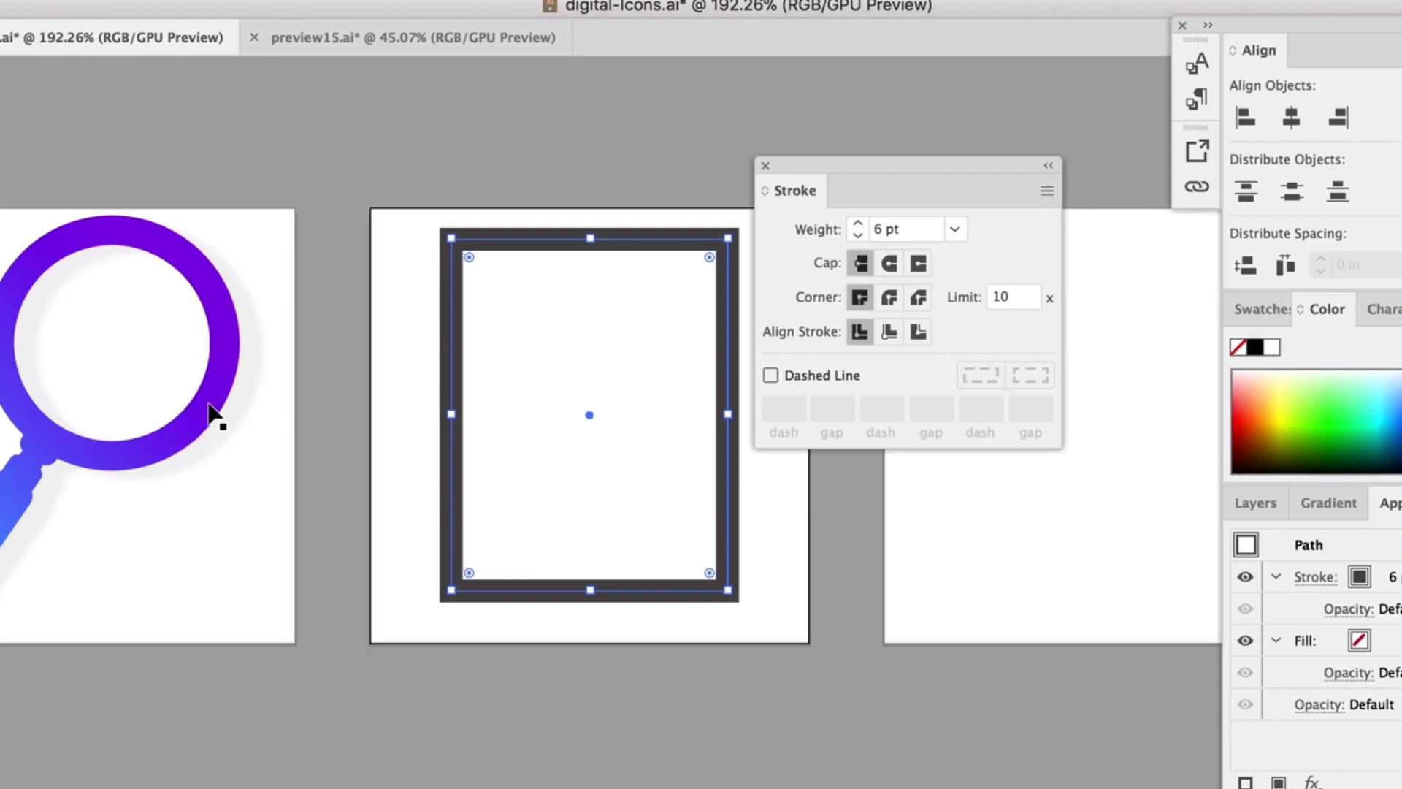
{"action": "left_click", "coordinate": [859, 224]}
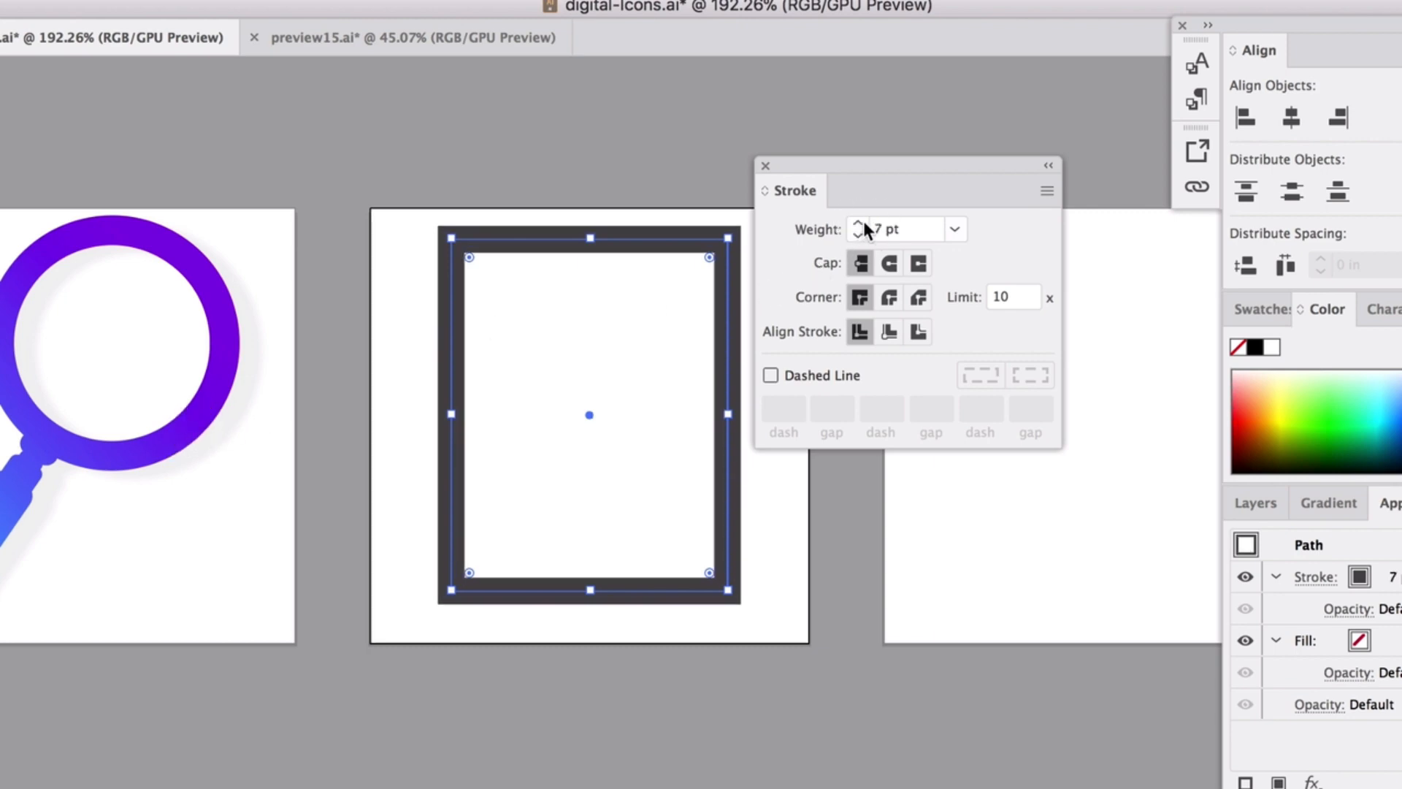
Move the frame down and enlarge it from its corner to fill the artboard.
{"action": "left_click", "coordinate": [604, 223]}
{"action": "scroll", "coordinate": [601, 263], "scroll_direction": "right", "scroll_amount": 2}
{"action": "left_click_drag", "start_coordinate": [590, 227], "coordinate": [582, 259]}
{"action": "left_click_drag", "start_coordinate": [680, 257], "coordinate": [701, 222]}
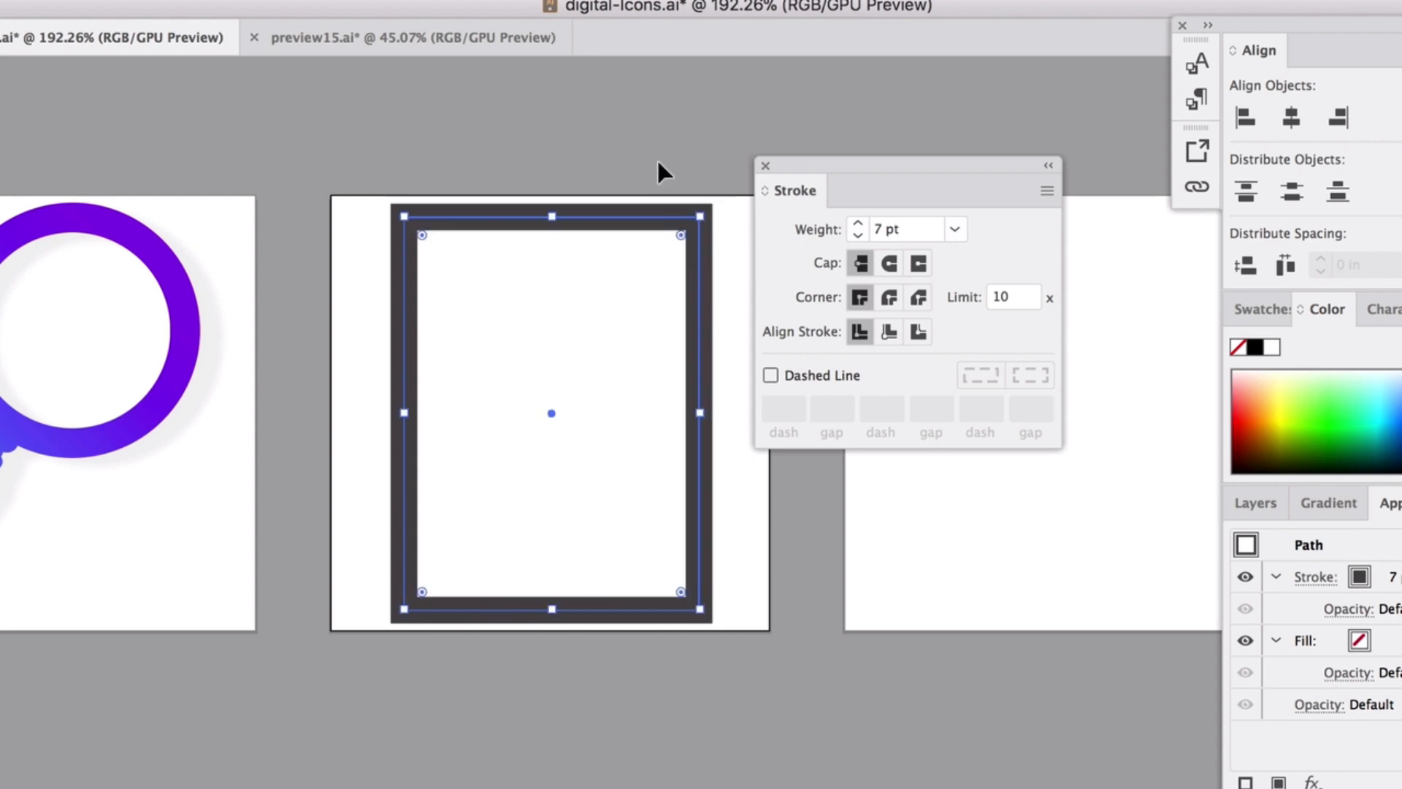
{"action": "left_click", "coordinate": [656, 160]}
{"action": "scroll", "coordinate": [601, 225], "scroll_direction": "right", "scroll_amount": 3}
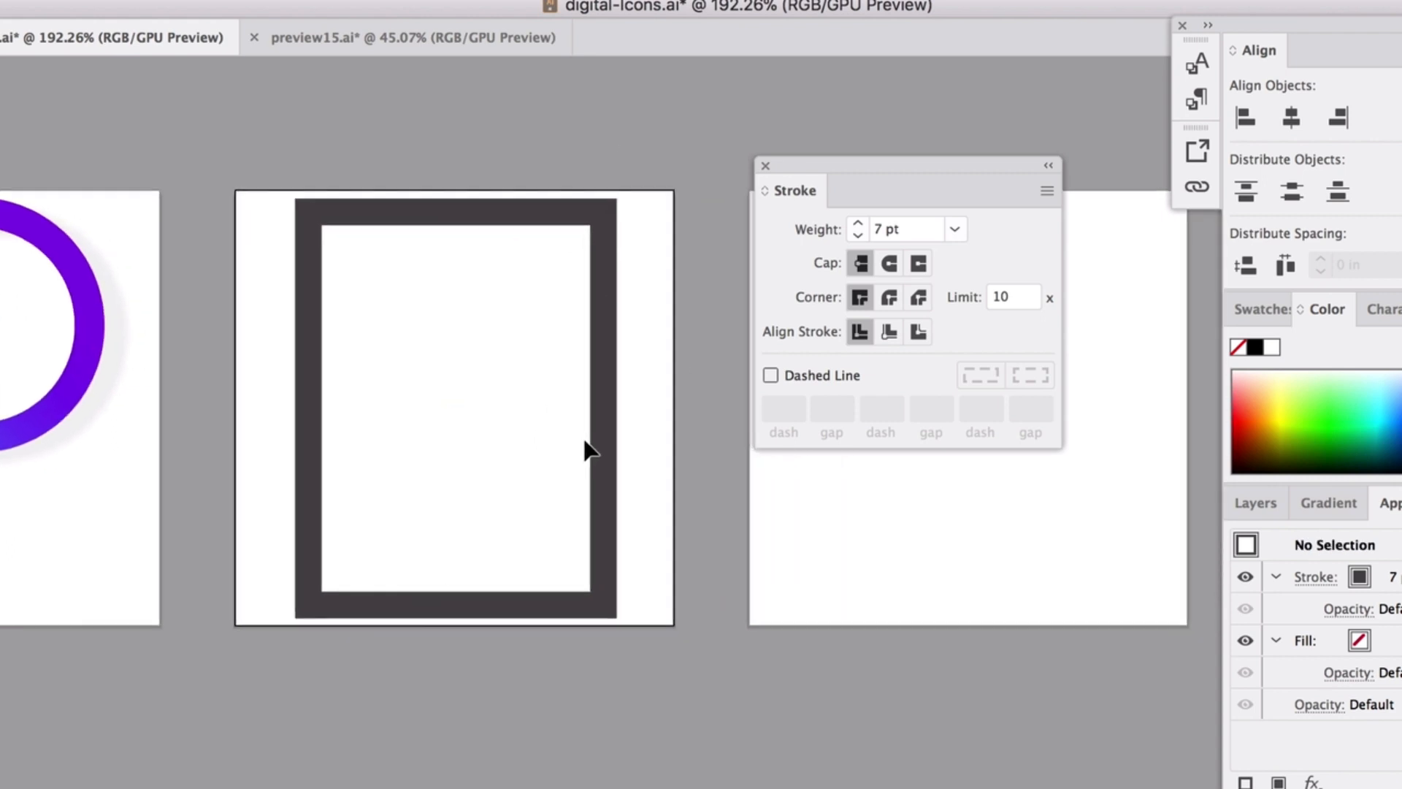
{"action": "scroll", "coordinate": [587, 448], "scroll_direction": "up", "scroll_amount": 2}
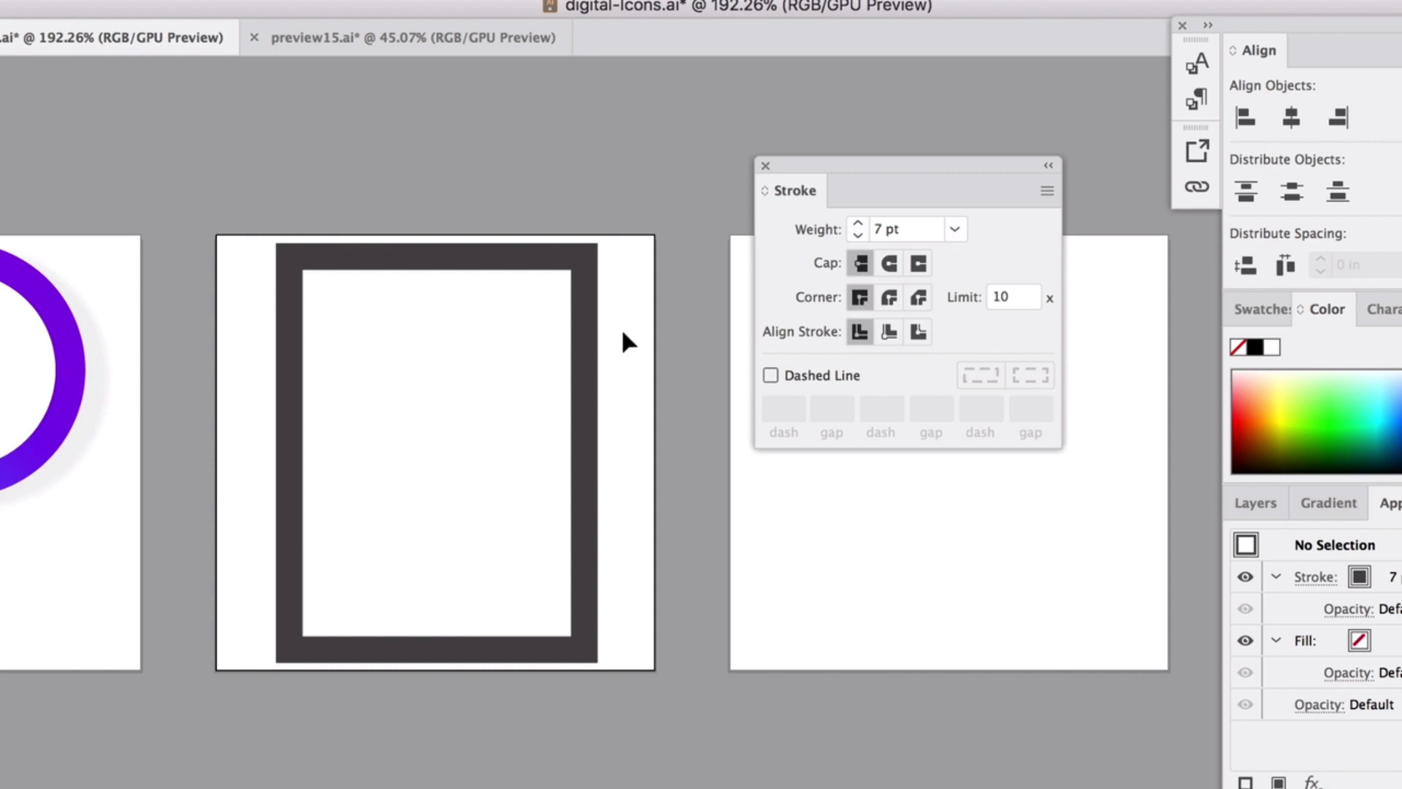
{"action": "scroll", "coordinate": [626, 338], "scroll_direction": "left", "scroll_amount": 1}
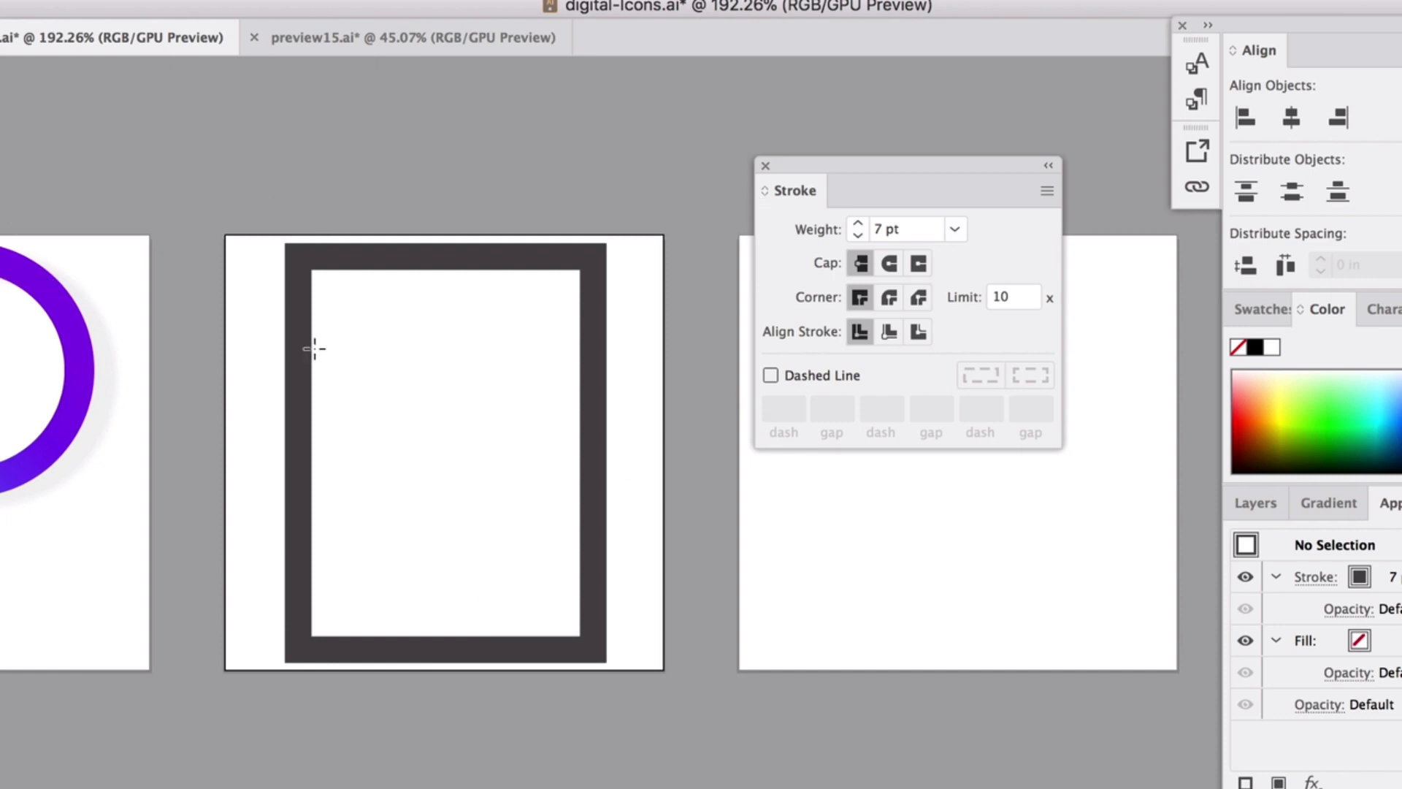
Draw a small square inside the frame's top-left with a 2 pt outline.
{"action": "left_click_drag", "start_coordinate": [334, 304], "coordinate": [387, 363]}
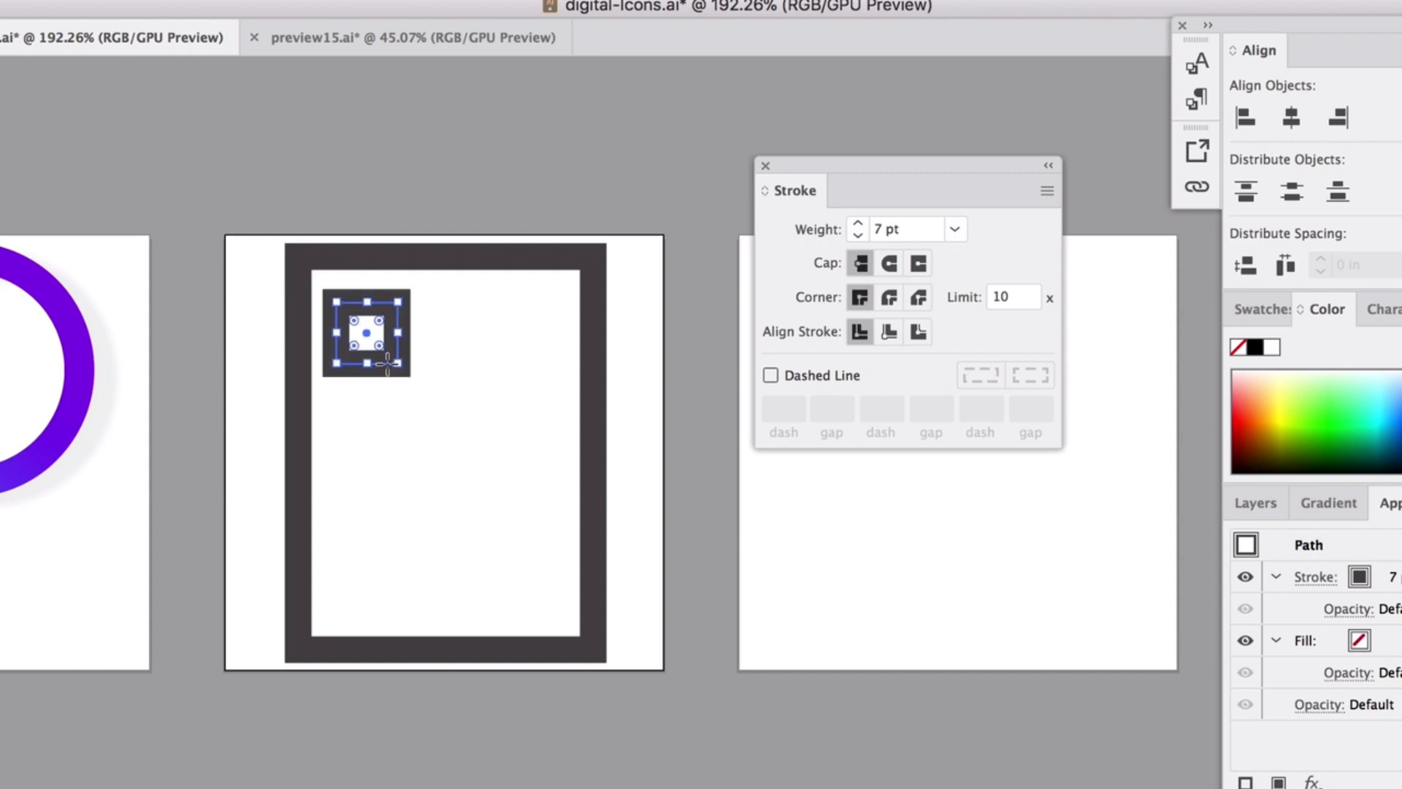
{"action": "left_click", "coordinate": [859, 234]}
{"action": "left_click", "coordinate": [859, 234]}
{"action": "left_click", "coordinate": [859, 235]}
{"action": "left_click", "coordinate": [859, 234]}
{"action": "left_click", "coordinate": [859, 234]}
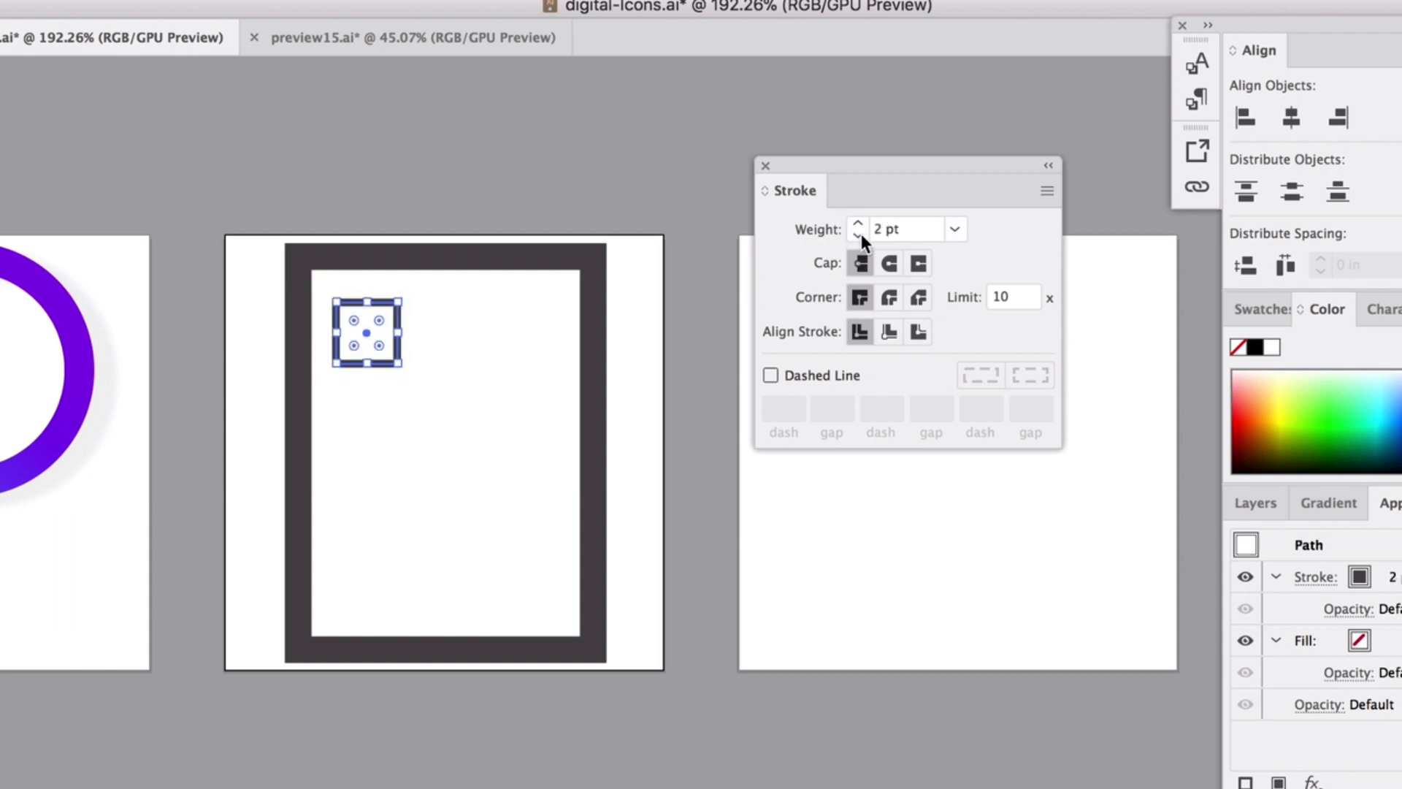
{"action": "left_click", "coordinate": [121, 114]}
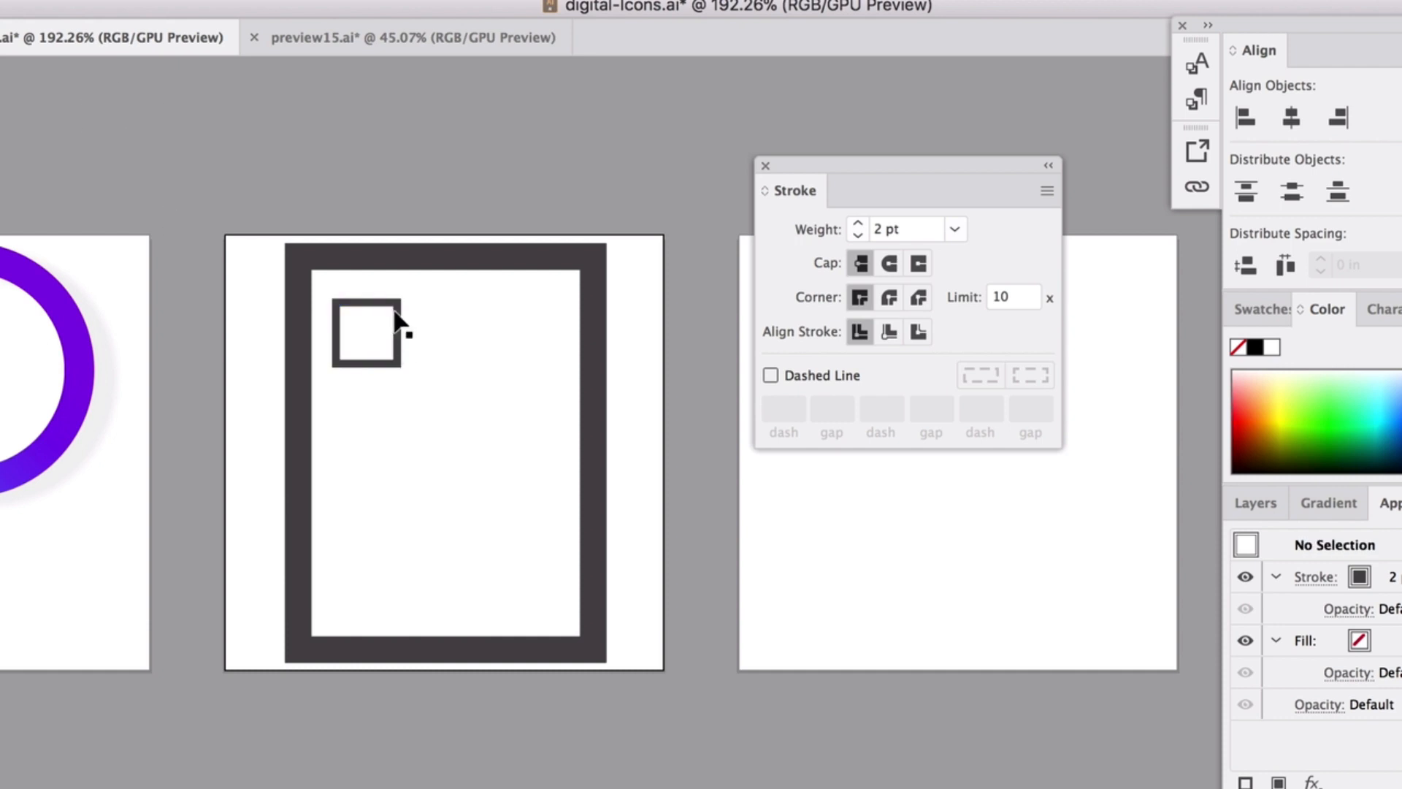
{"action": "left_click", "coordinate": [399, 317]}
{"action": "mouse_move", "coordinate": [399, 364]}
{"action": "left_mouse_down"}
{"action": "mouse_move", "coordinate": [383, 343]}
{"action": "mouse_move", "coordinate": [395, 349]}
{"action": "left_mouse_up"}
{"action": "key", "text": "super+z"}
{"action": "key", "text": "super+z"}
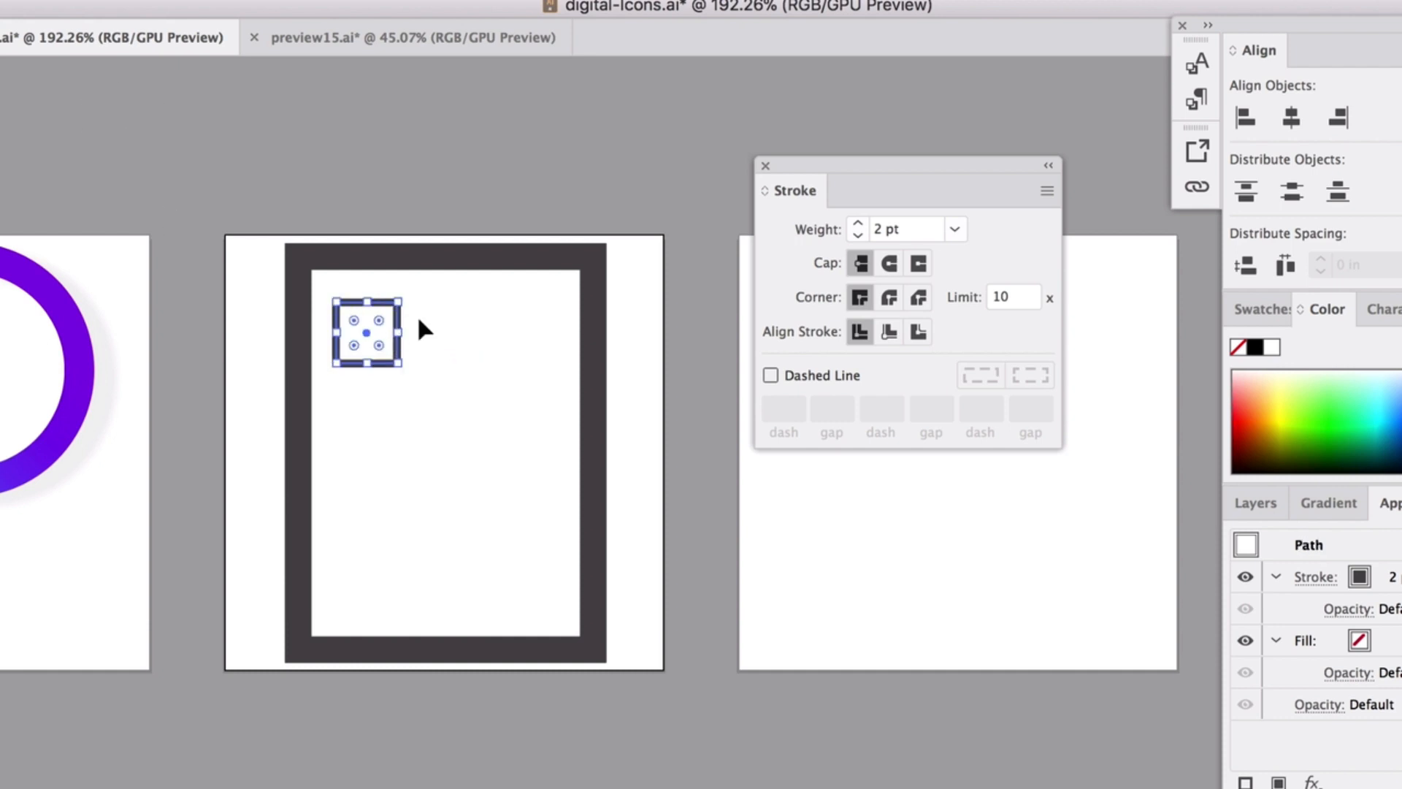
Copy the square and place two pasted copies below it inside the frame.
{"action": "key", "text": "super+c"}
{"action": "key", "text": "super+v"}
{"action": "left_click", "coordinate": [498, 159]}
{"action": "left_click_drag", "start_coordinate": [719, 402], "coordinate": [354, 411]}
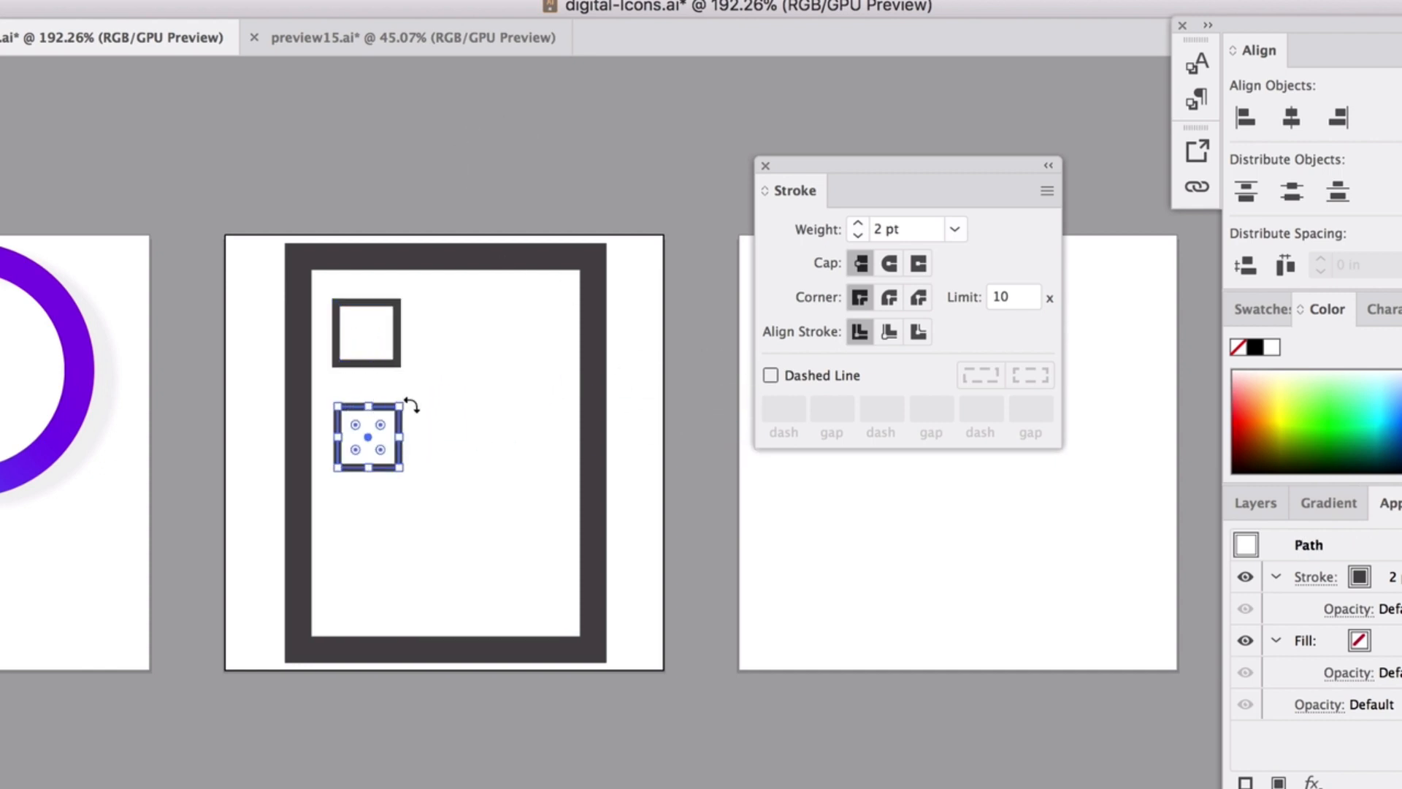
{"action": "key", "text": "super+v"}
{"action": "left_click", "coordinate": [555, 112]}
{"action": "left_click_drag", "start_coordinate": [712, 409], "coordinate": [357, 521]}
{"action": "left_click_drag", "start_coordinate": [376, 418], "coordinate": [382, 428]}
Align the three squares on their left edges.
{"action": "left_click", "coordinate": [379, 366]}
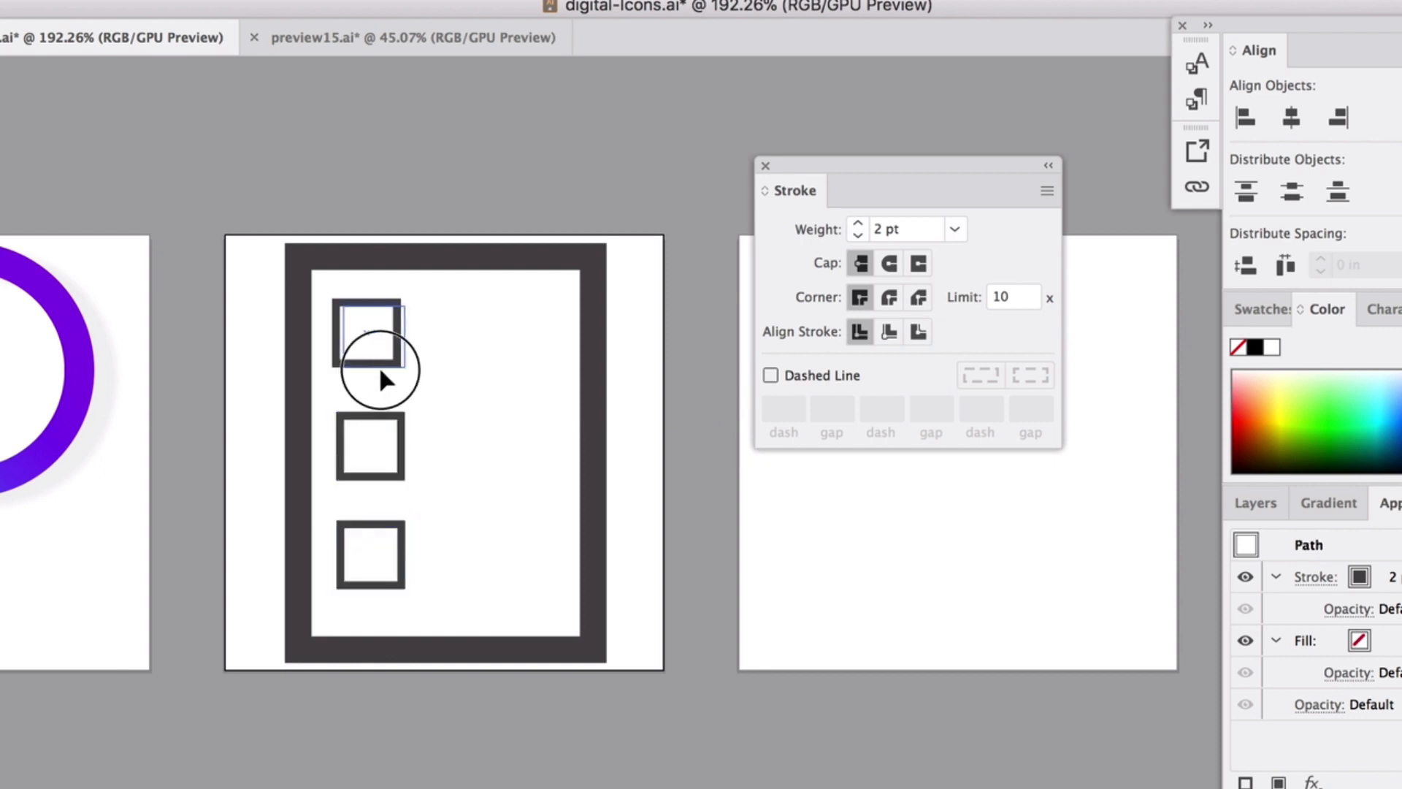
{"action": "left_click", "coordinate": [375, 538], "text": "shift"}
{"action": "left_click", "coordinate": [375, 479], "text": "shift"}
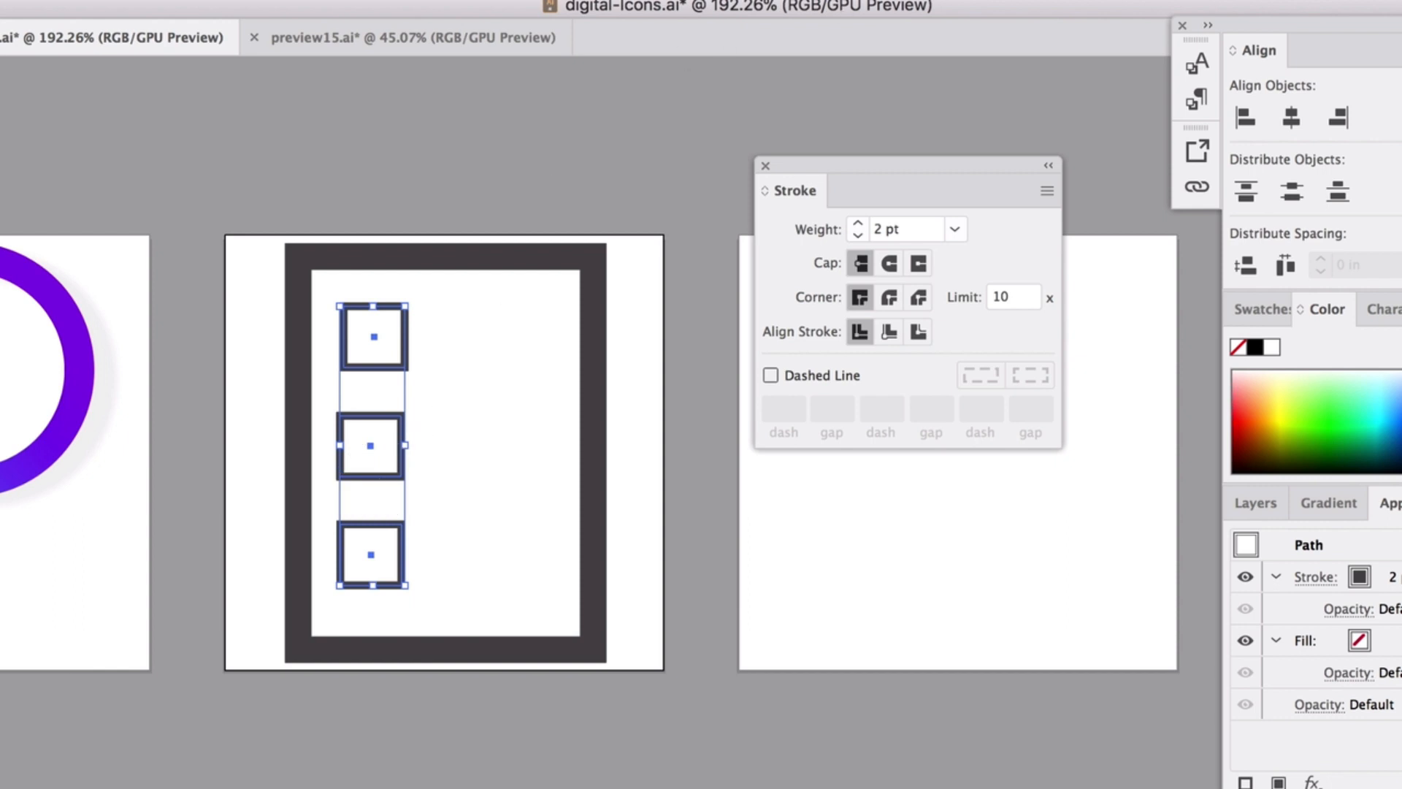
{"action": "left_click", "coordinate": [963, 0]}
{"action": "left_click", "coordinate": [963, 0]}
{"action": "left_click", "coordinate": [938, 0]}
{"action": "left_click", "coordinate": [666, 35]}
{"action": "left_click", "coordinate": [434, 100]}
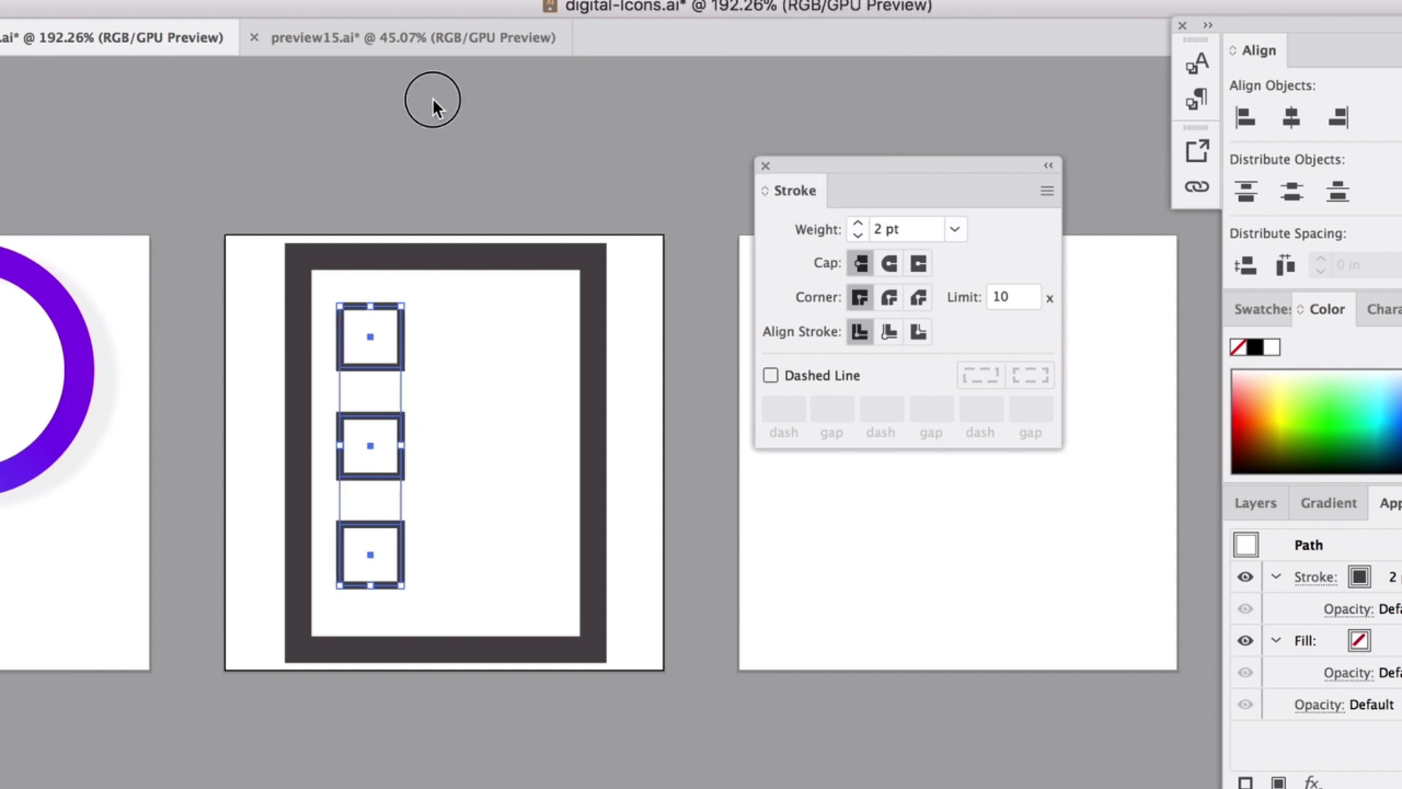
Nudge the middle square to the right and select the bottom square.
{"action": "left_click", "coordinate": [361, 318]}
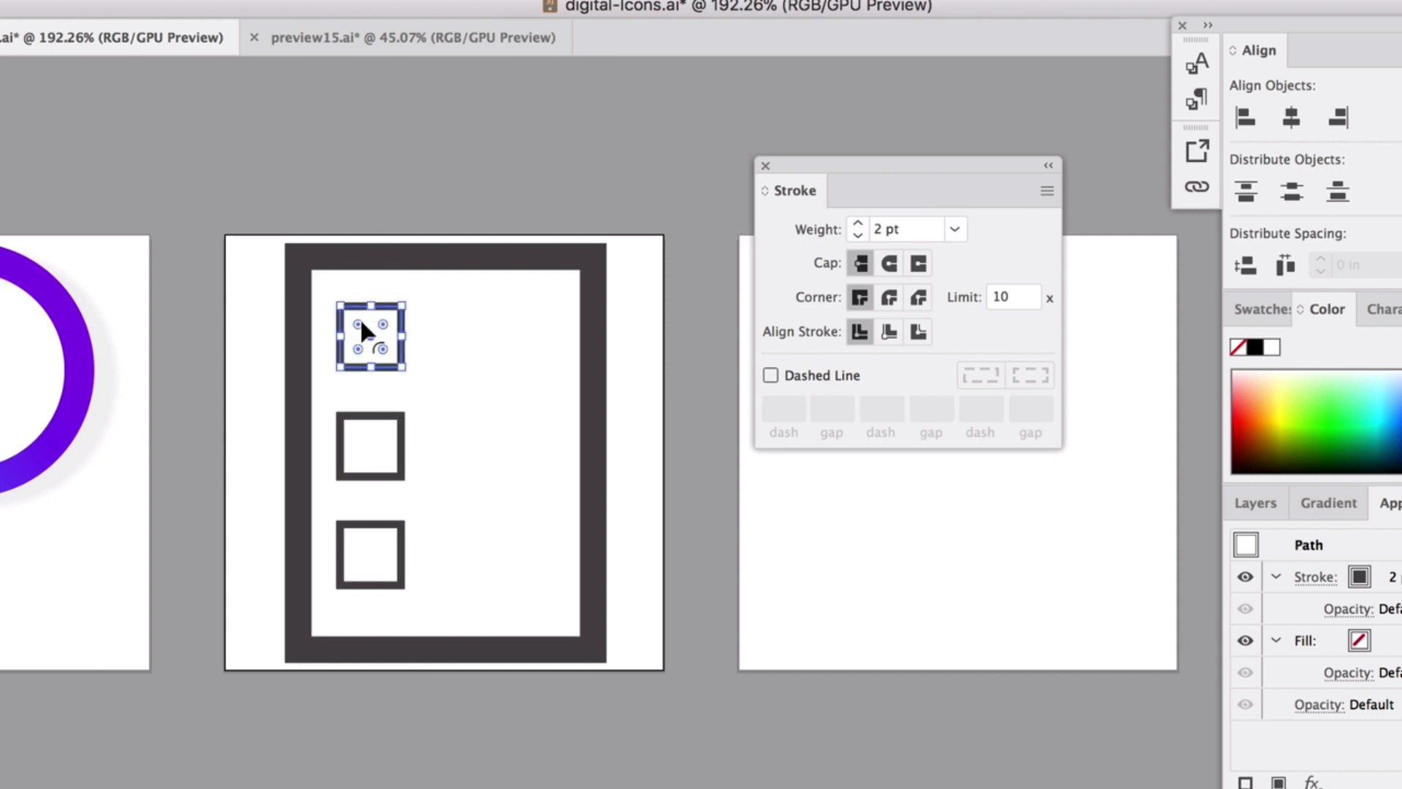
{"action": "left_click", "coordinate": [282, 194]}
{"action": "left_click_drag", "start_coordinate": [369, 419], "coordinate": [387, 423]}
{"action": "left_click", "coordinate": [314, 179]}
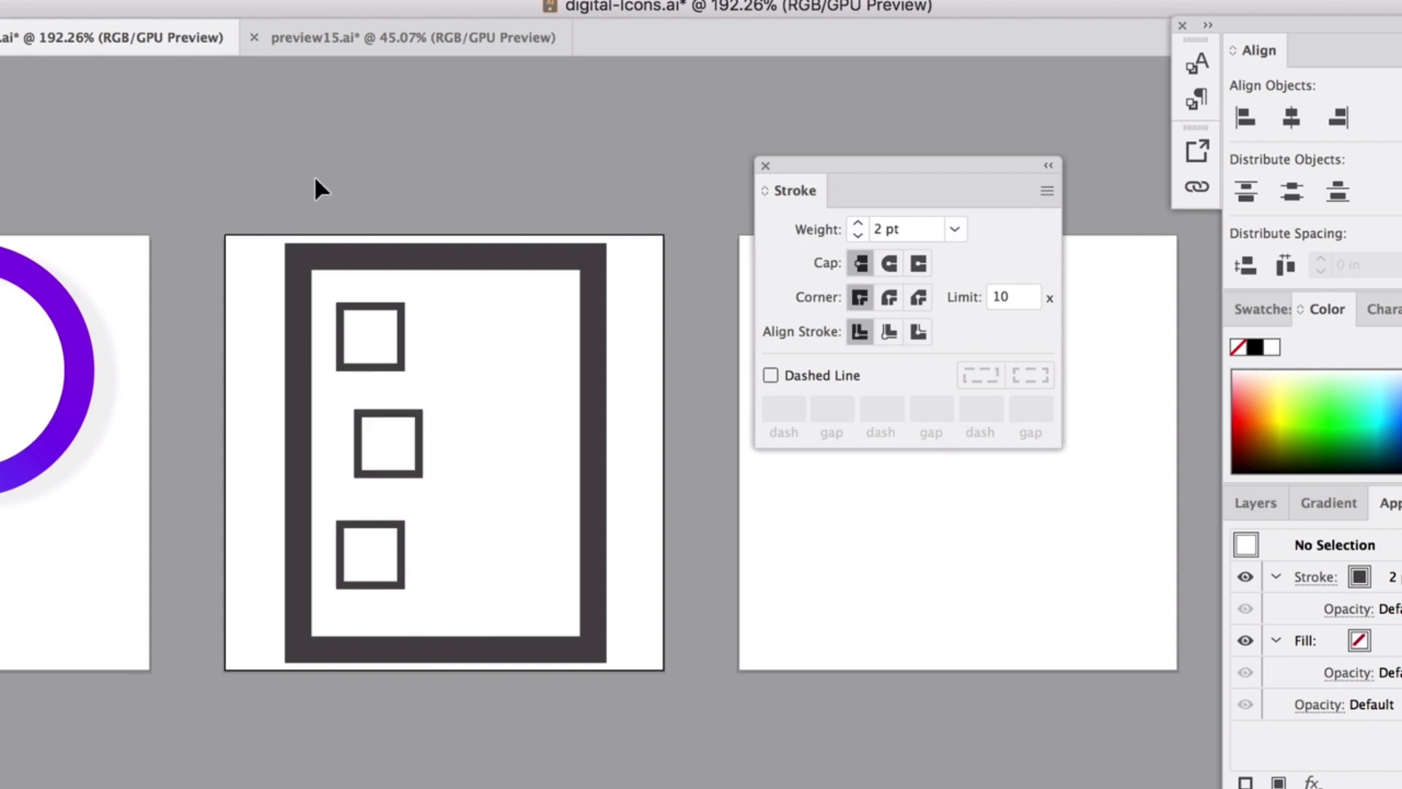
{"action": "scroll", "coordinate": [370, 521], "scroll_direction": "up", "scroll_amount": 2}
{"action": "left_click", "coordinate": [372, 526]}
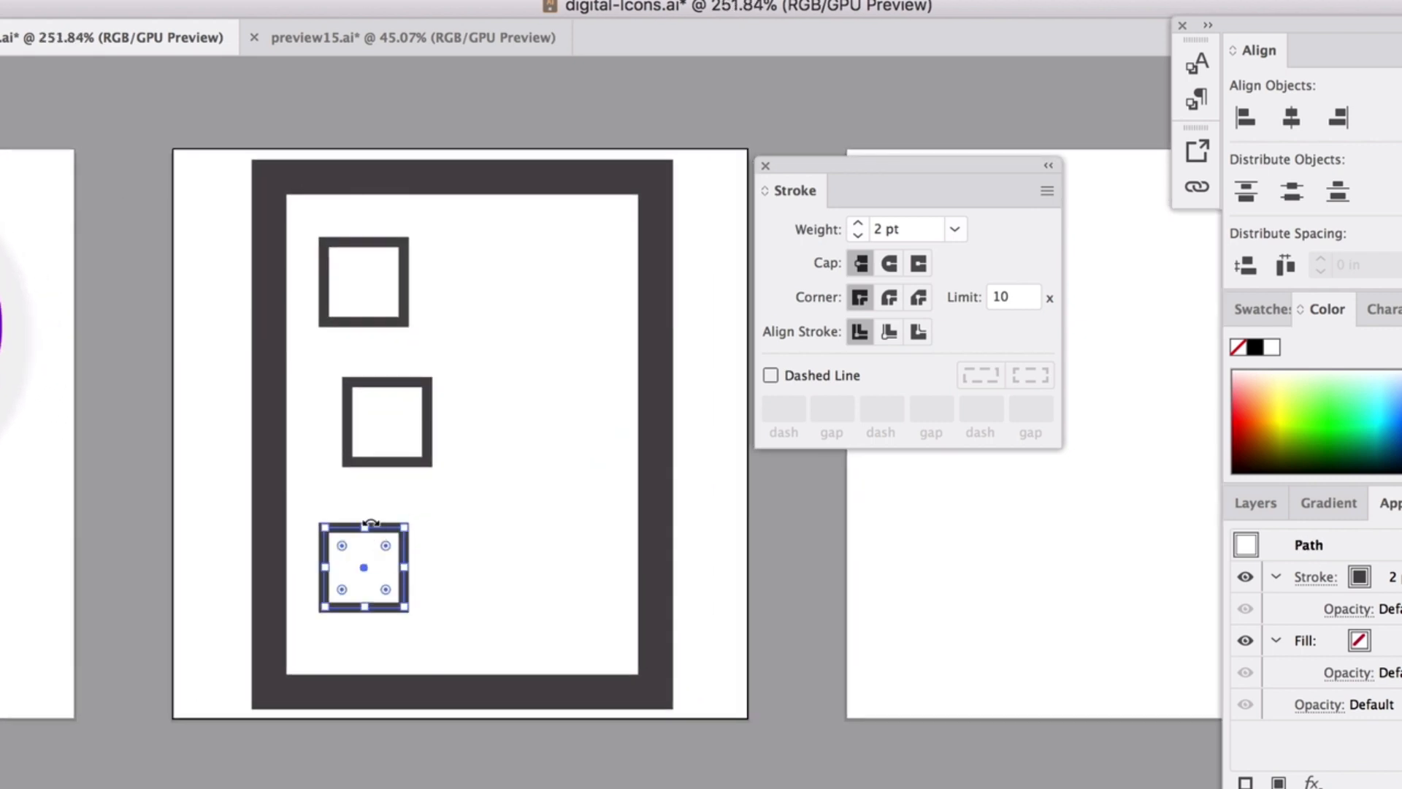
Left-align the three checkbox squares with Horizontal Align Left.
{"action": "left_click", "coordinate": [349, 409], "text": "shift"}
{"action": "left_click", "coordinate": [350, 327], "text": "shift"}
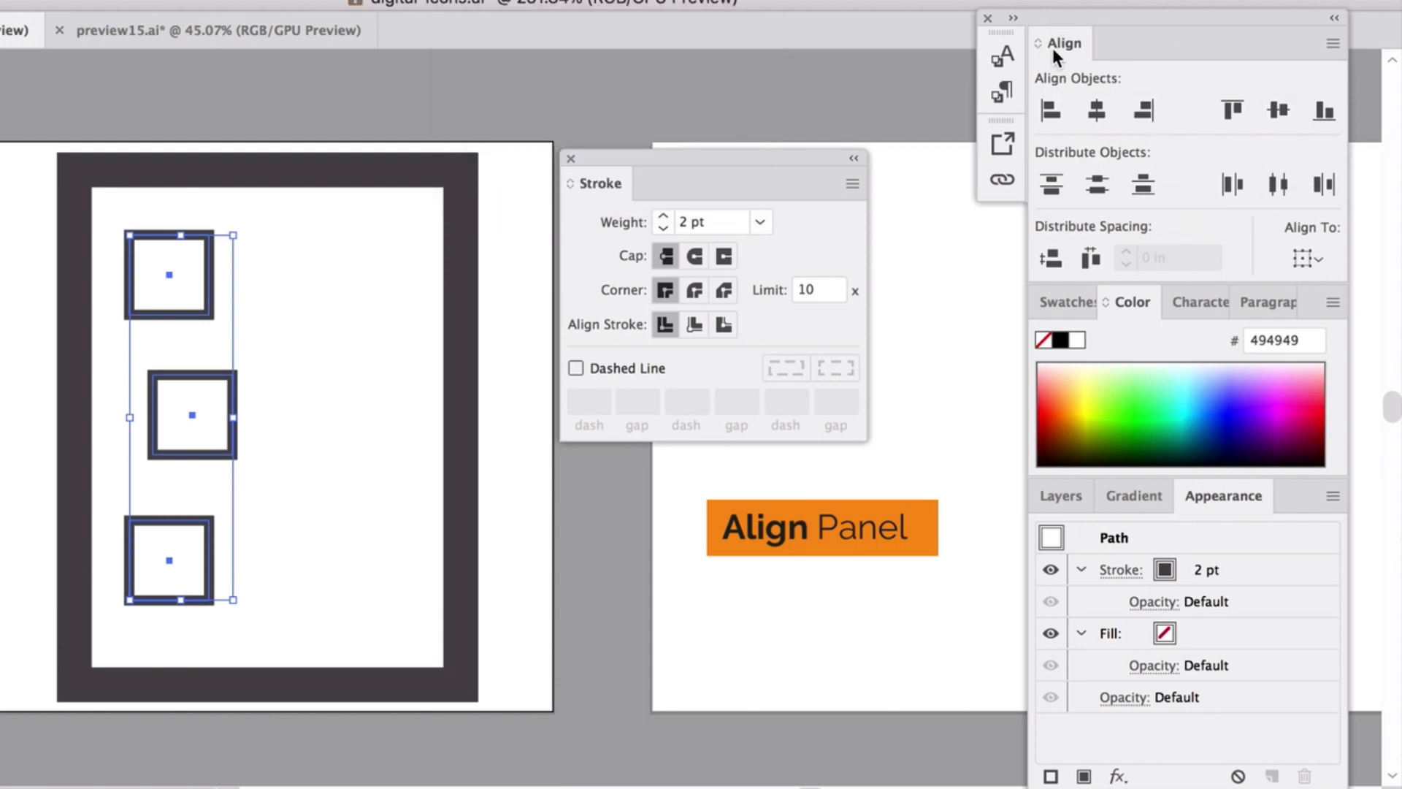
{"action": "left_click", "coordinate": [1051, 111]}
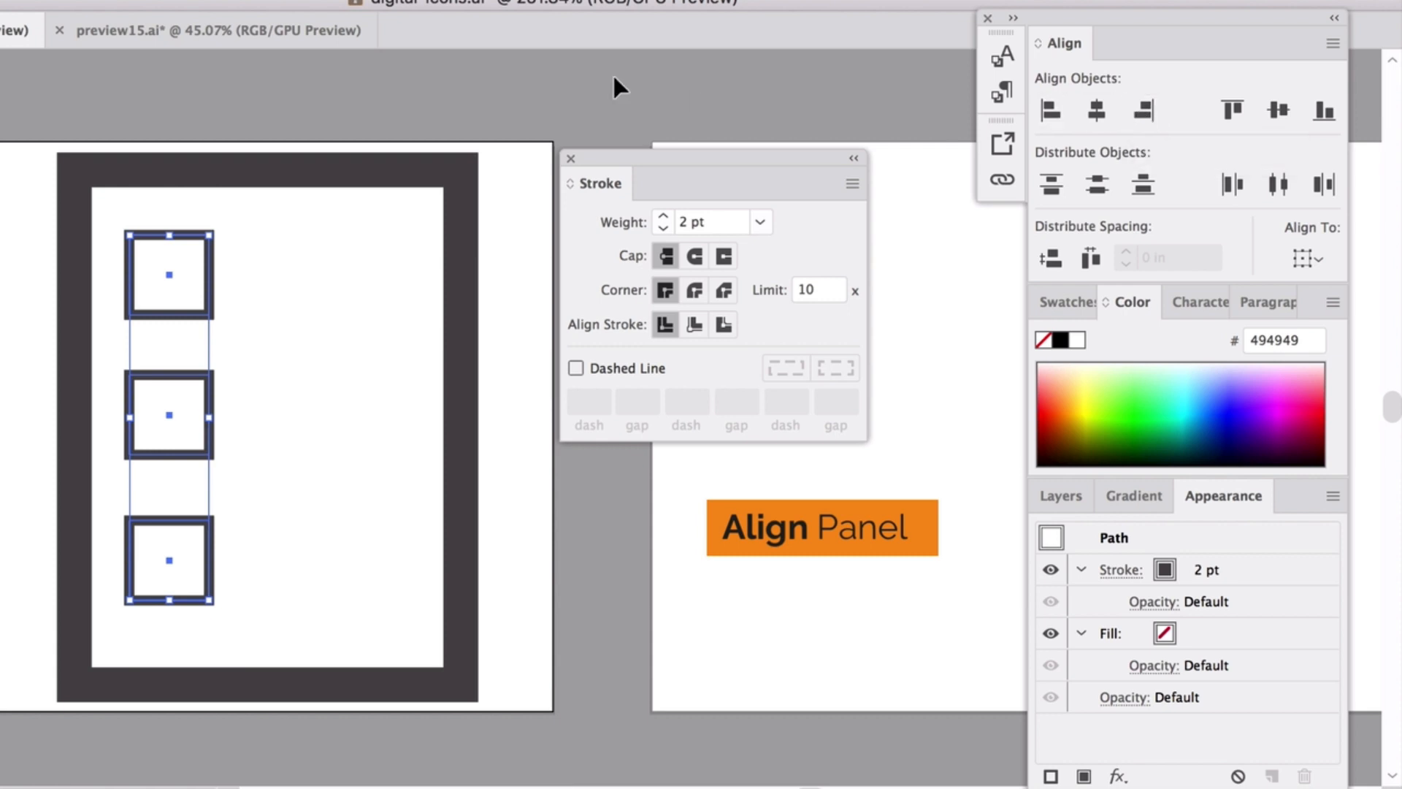
{"action": "left_click", "coordinate": [219, 330]}
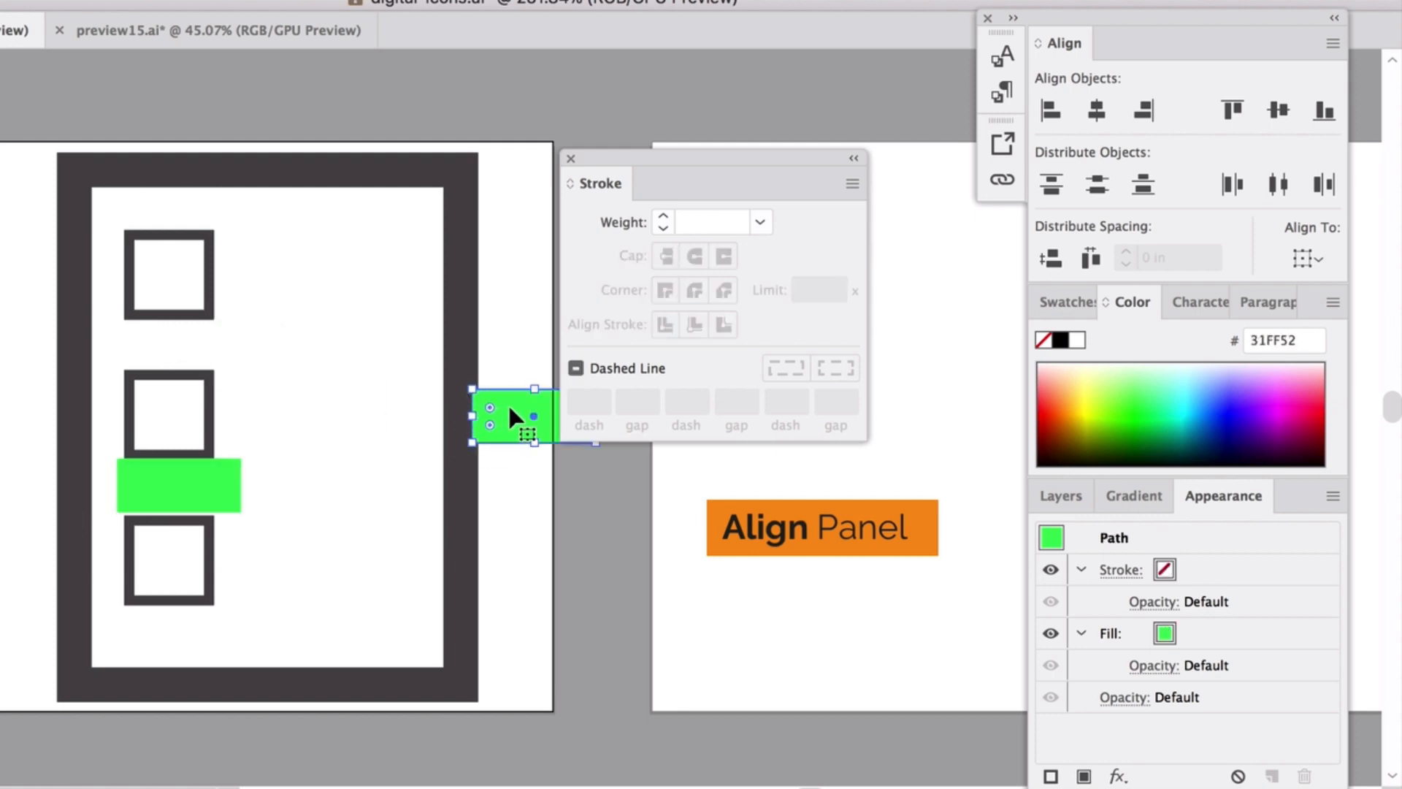
Delete the two green bars from beside the squares.
{"action": "left_click_drag", "start_coordinate": [514, 418], "coordinate": [152, 346]}
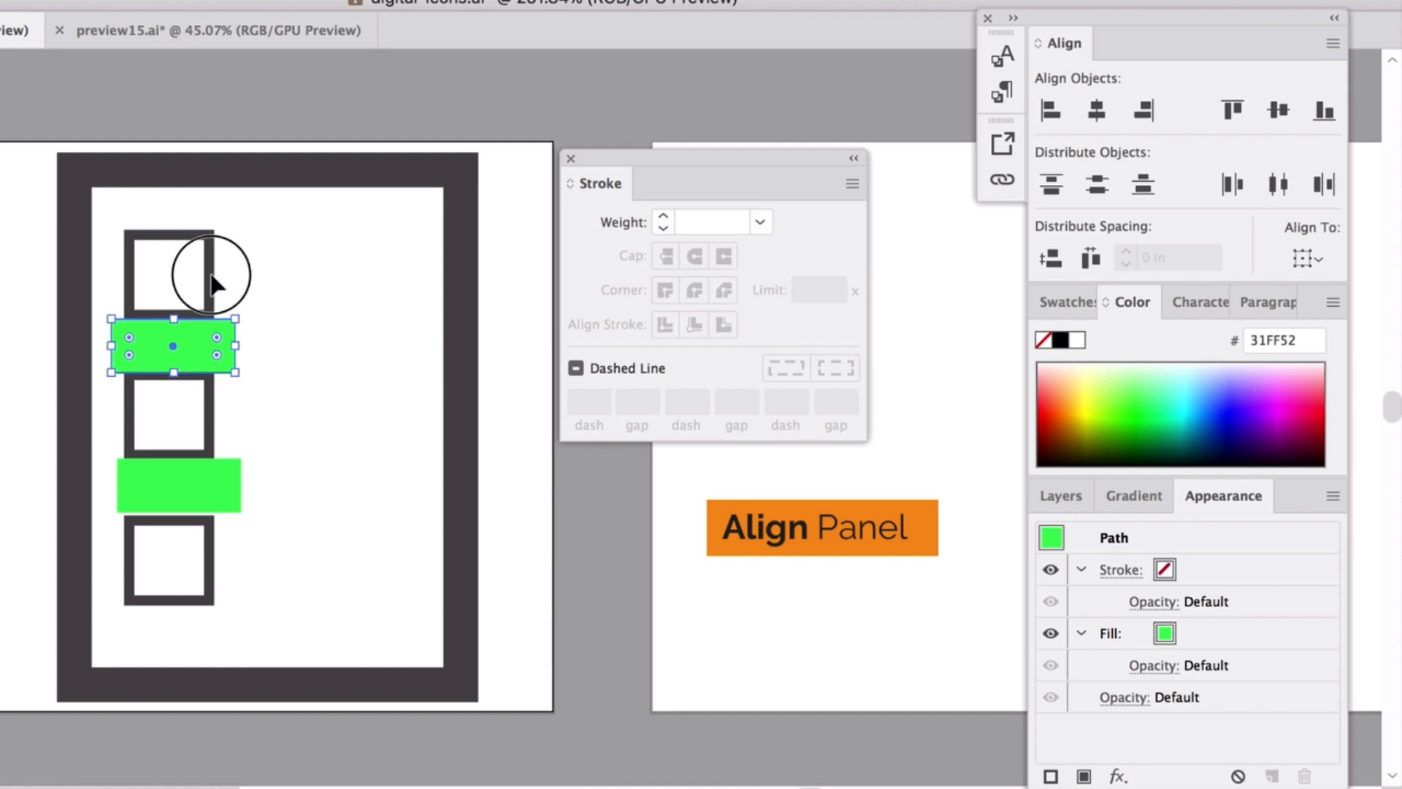
{"action": "left_click", "coordinate": [208, 231]}
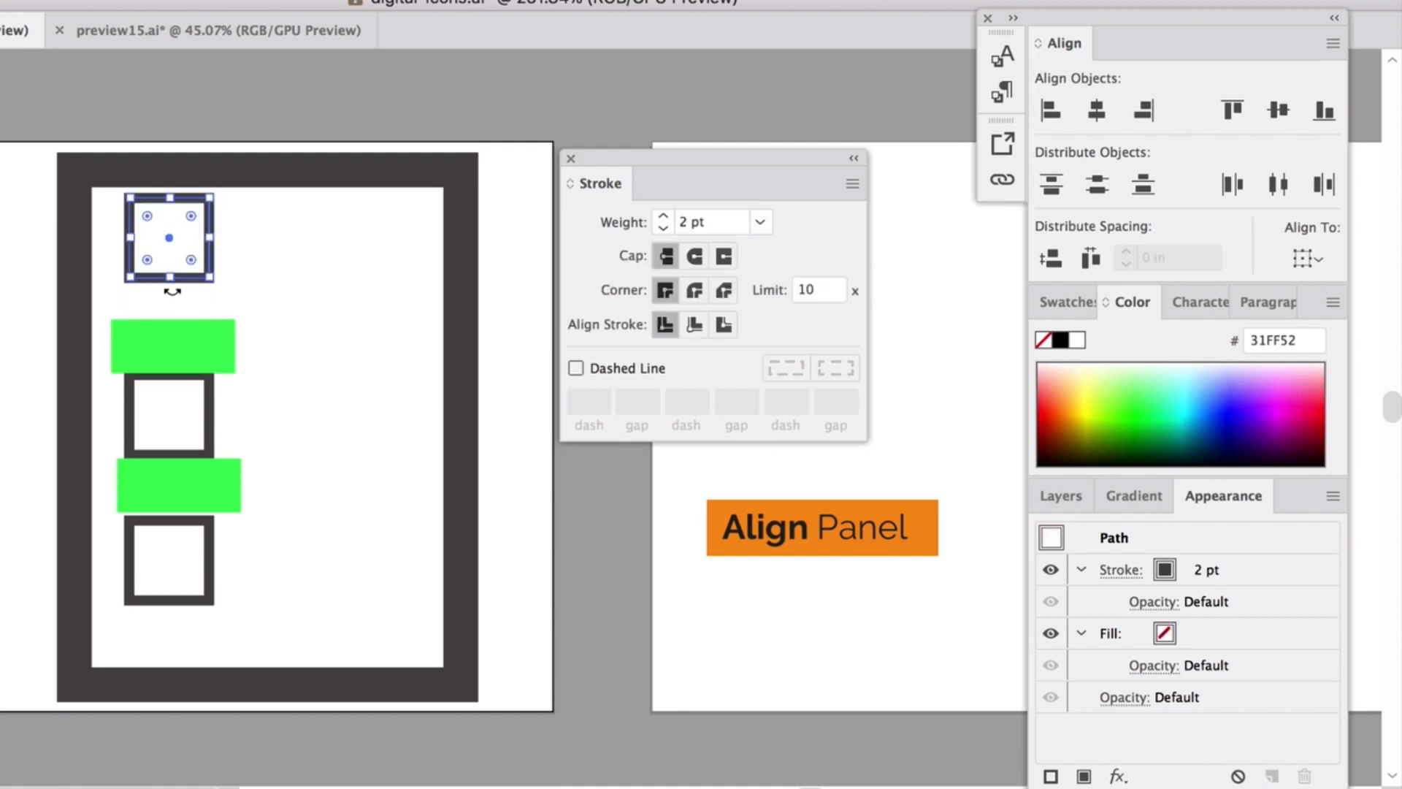
{"action": "left_click", "coordinate": [182, 494]}
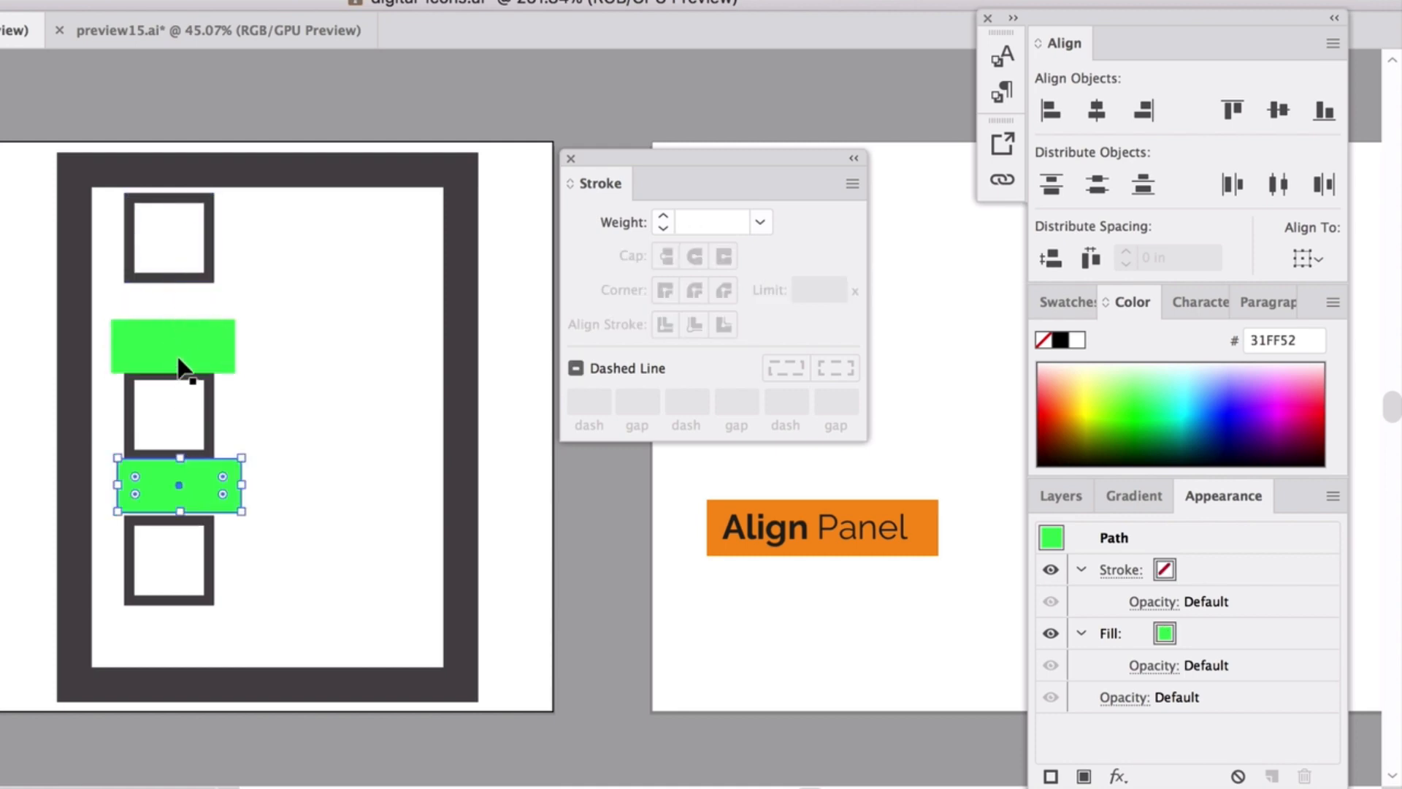
{"action": "left_click", "coordinate": [180, 363], "text": "shift"}
{"action": "key", "text": "Delete"}
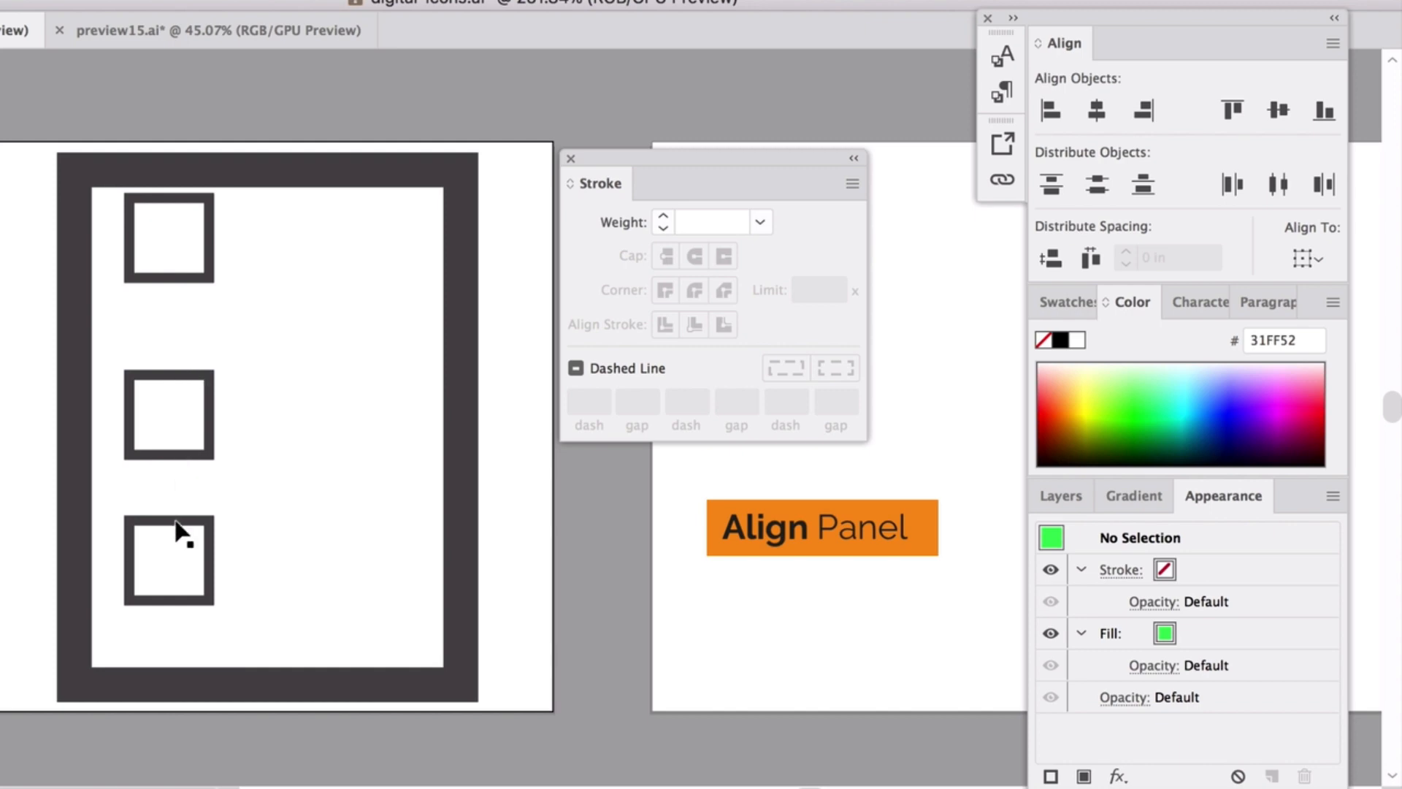
Space the three squares evenly with Vertical Distribute Center.
{"action": "left_click", "coordinate": [183, 520]}
{"action": "left_click", "coordinate": [186, 377], "text": "shift"}
{"action": "left_click", "coordinate": [186, 282], "text": "shift"}
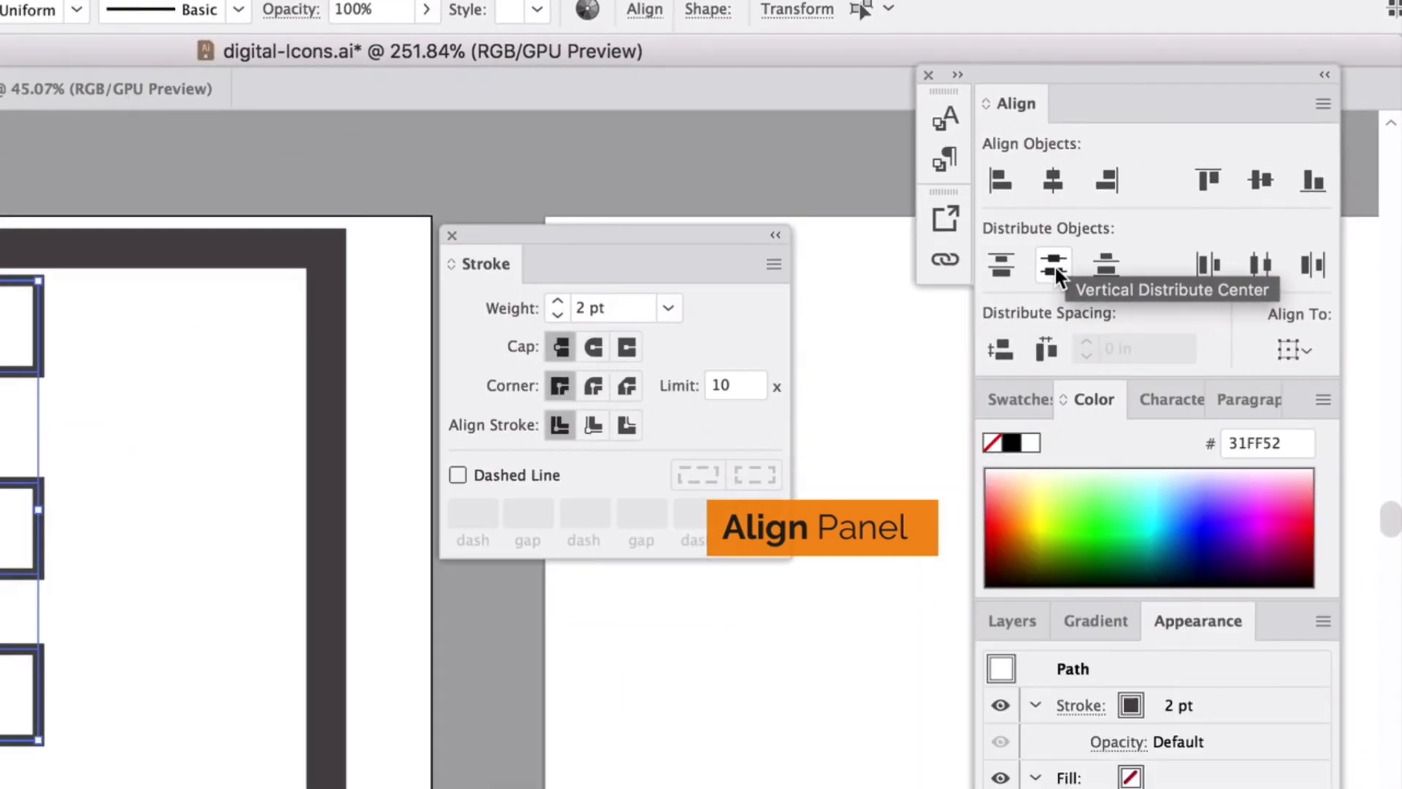
{"action": "left_click", "coordinate": [1010, 327]}
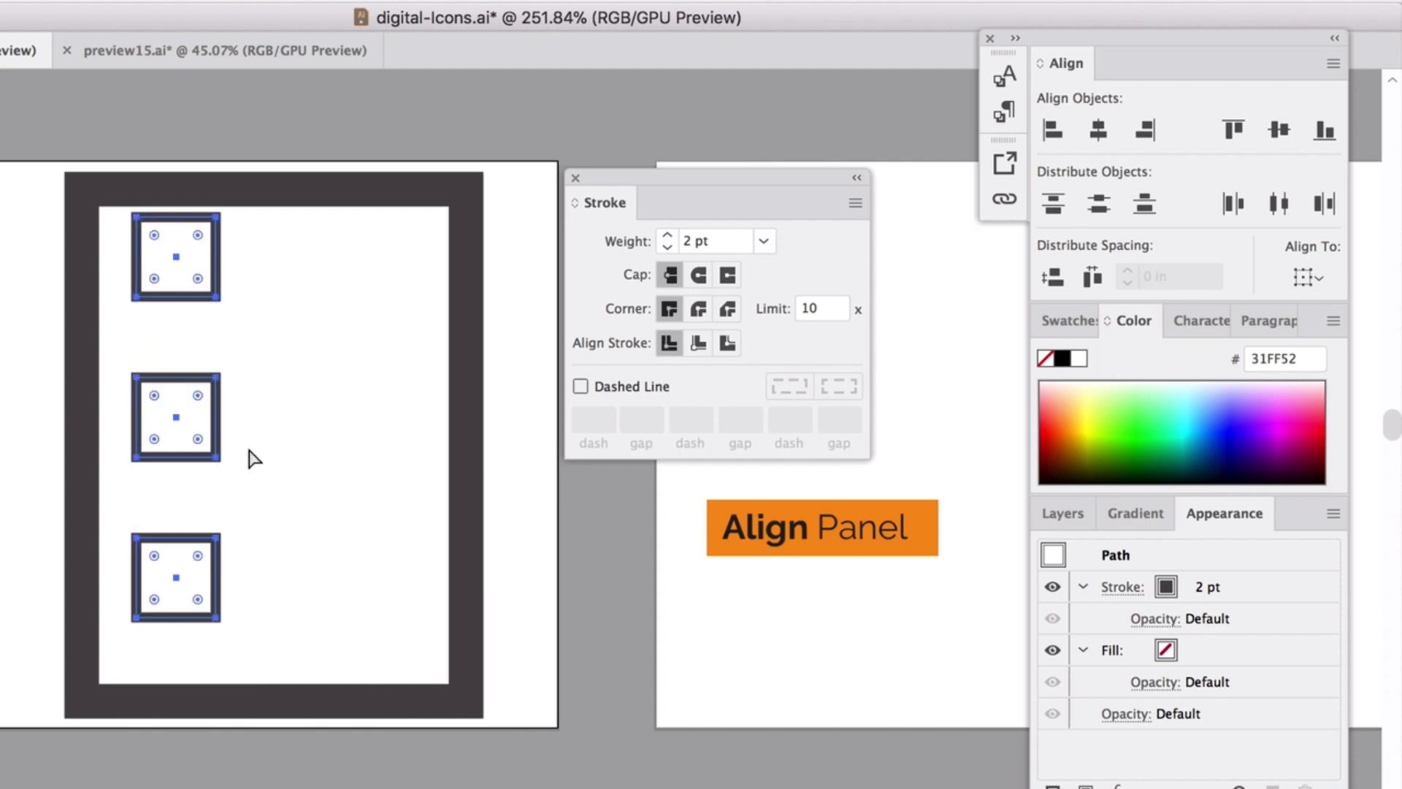
Move the three squares left onto the pasteboard and raise the middle one.
{"action": "scroll", "coordinate": [285, 440], "scroll_direction": "up", "scroll_amount": 5}
{"action": "scroll", "coordinate": [280, 431], "scroll_direction": "up", "scroll_amount": 5}
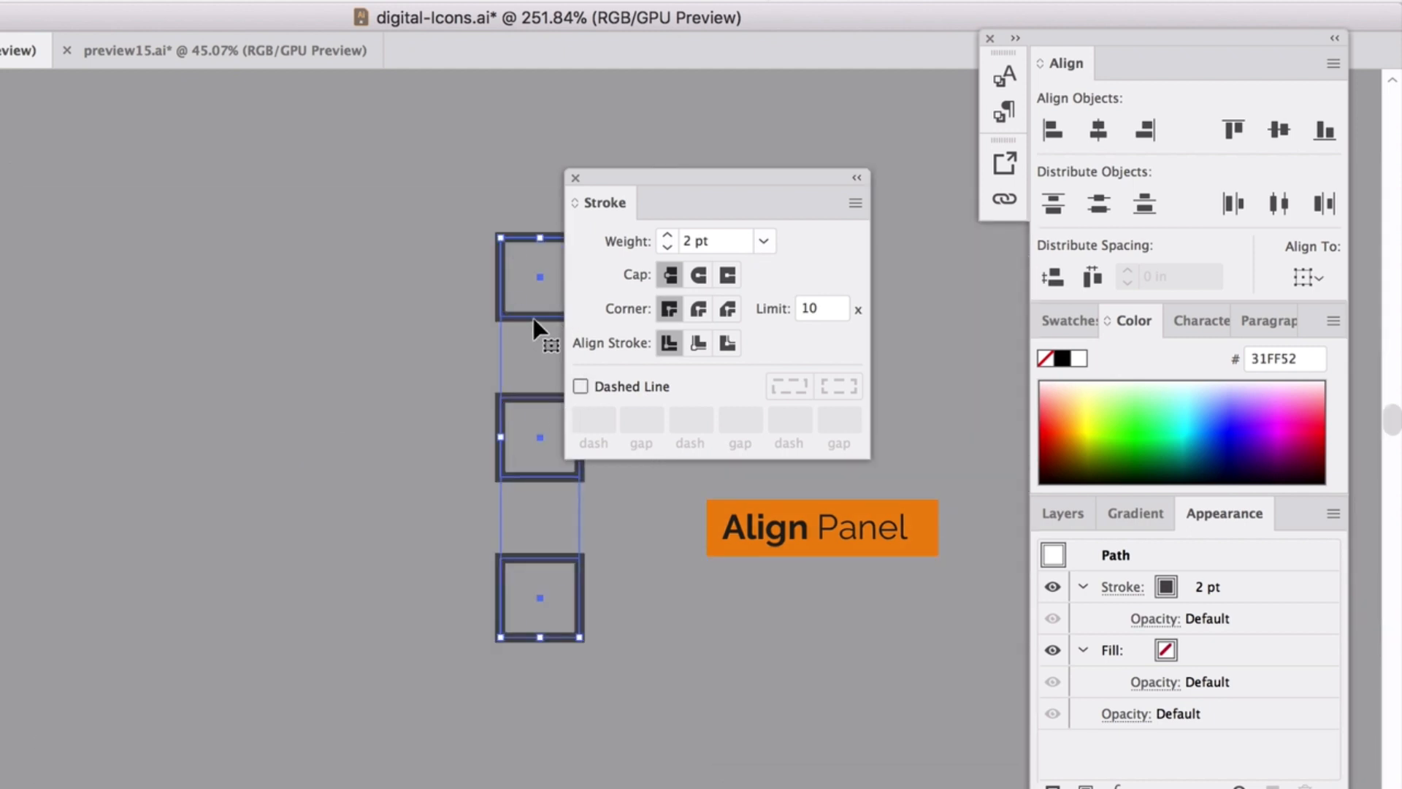
{"action": "left_click_drag", "start_coordinate": [541, 316], "coordinate": [156, 319]}
{"action": "left_click", "coordinate": [196, 329]}
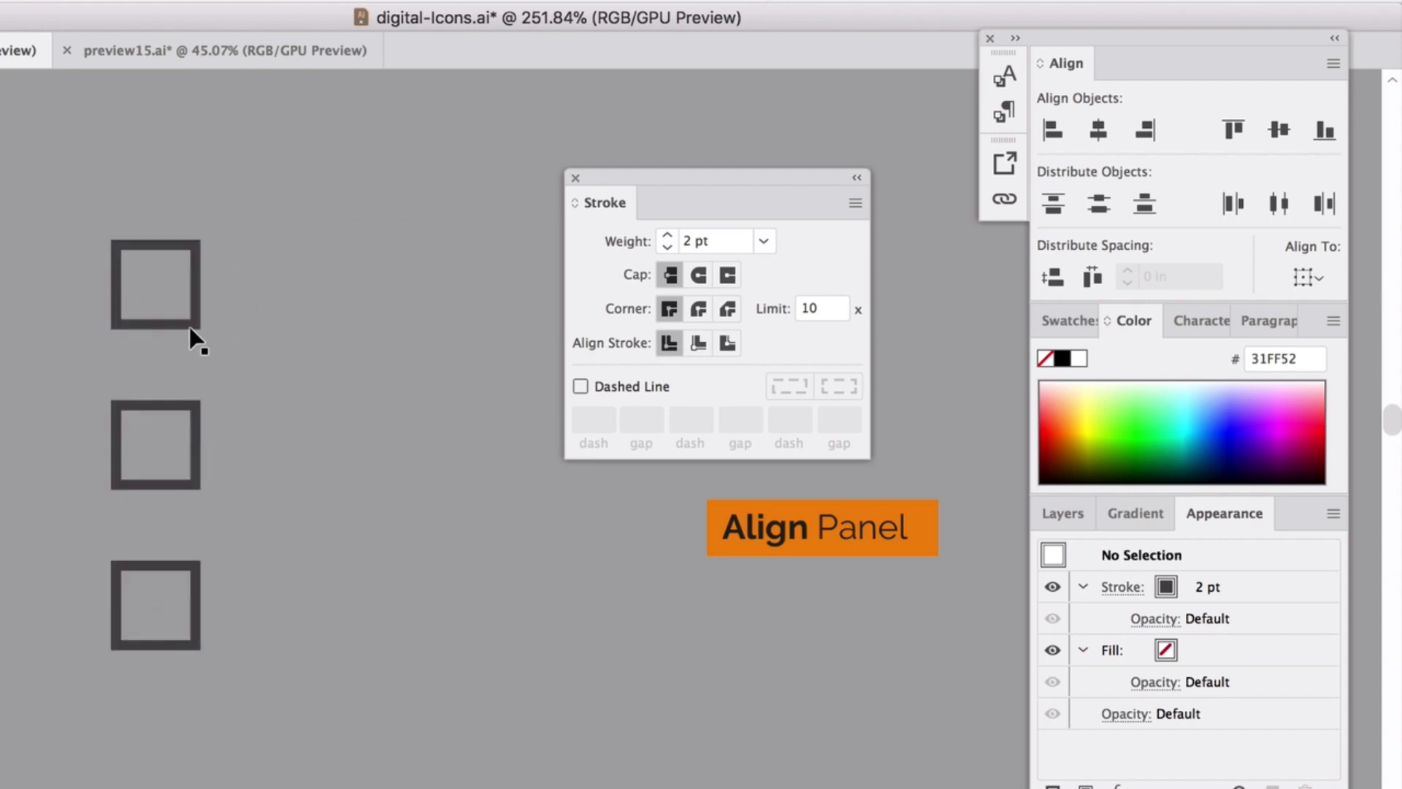
{"action": "left_click_drag", "start_coordinate": [173, 408], "coordinate": [171, 367]}
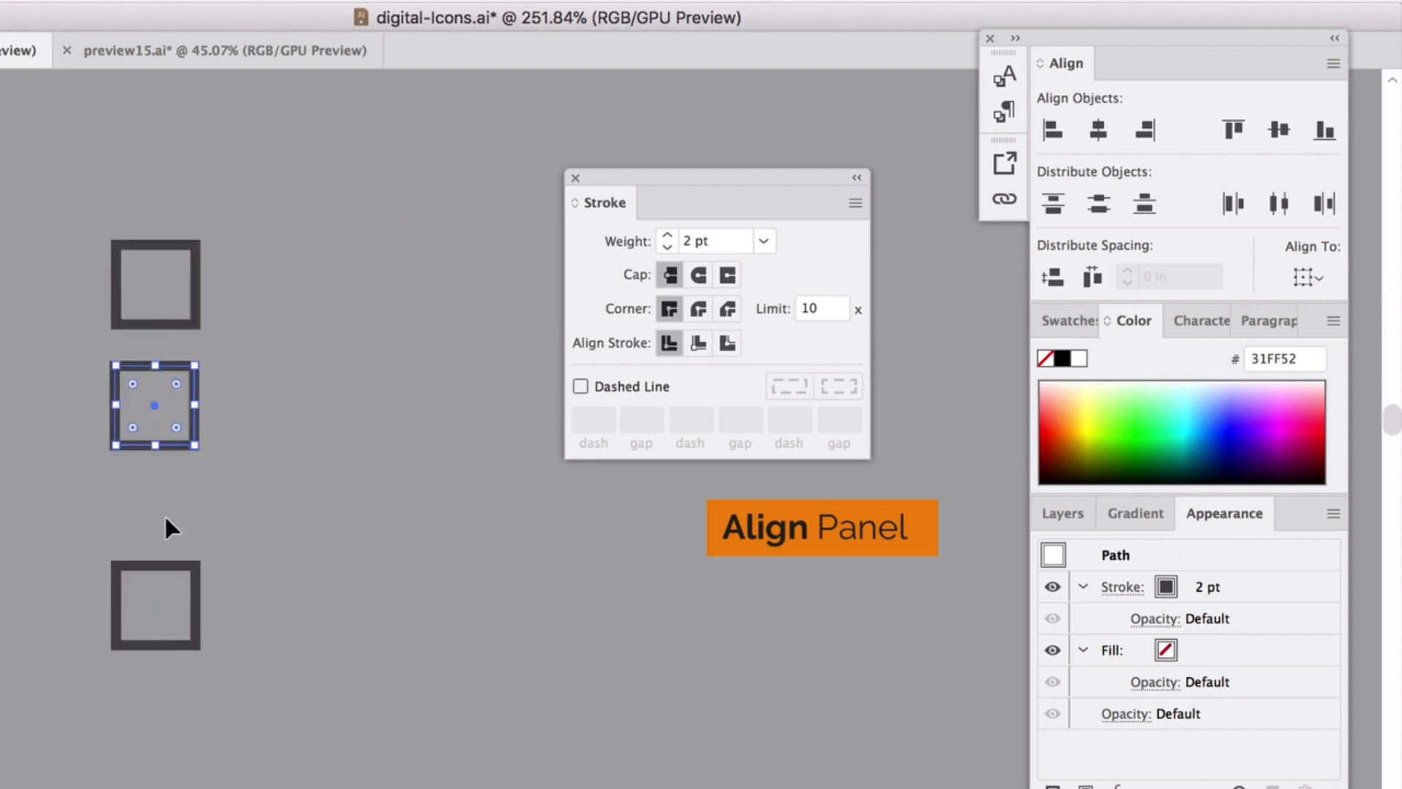
Left-align and vertically distribute the three squares, then paste a copy of the set.
{"action": "left_click_drag", "start_coordinate": [266, 605], "coordinate": [268, 607]}
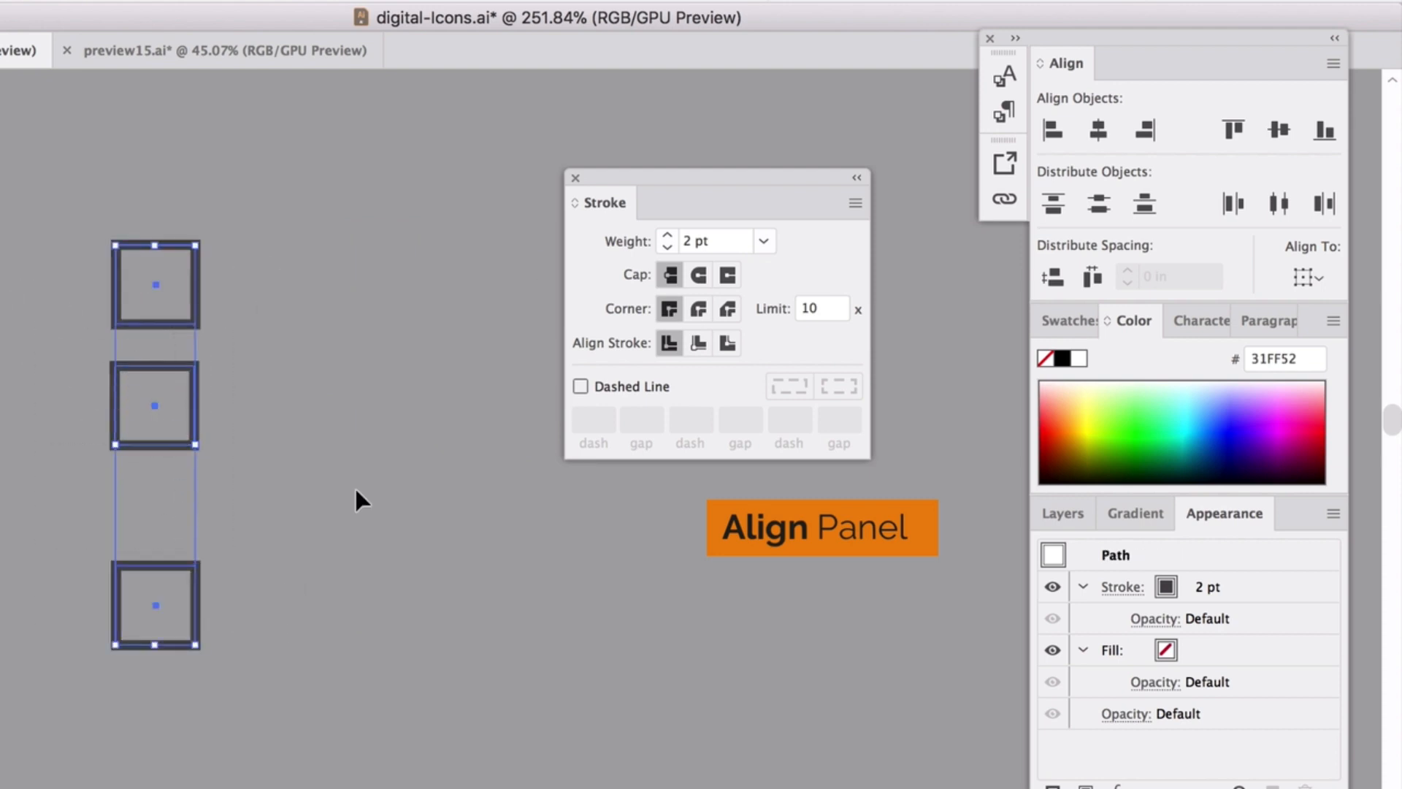
{"action": "left_click", "coordinate": [1061, 131]}
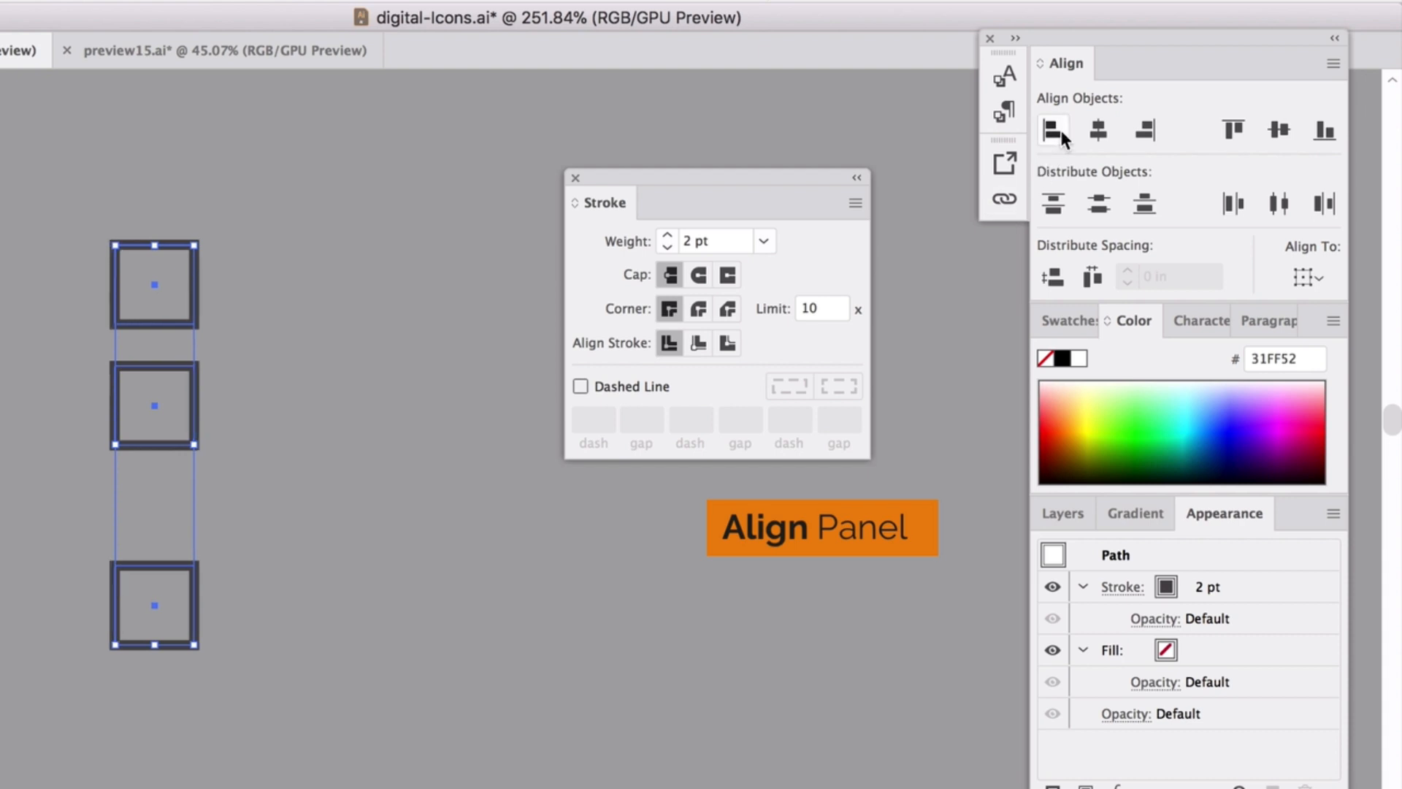
{"action": "left_click", "coordinate": [1099, 204]}
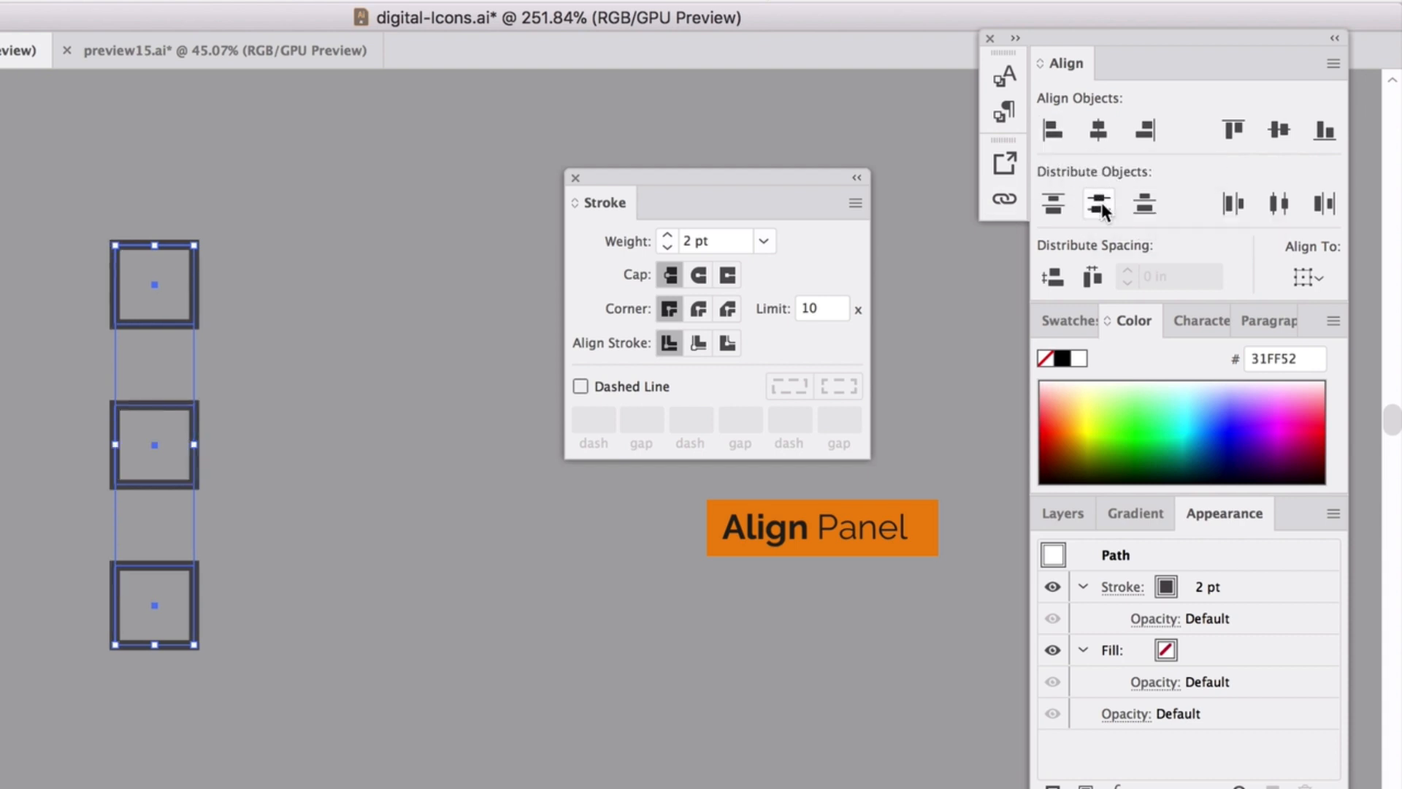
{"action": "left_click", "coordinate": [372, 410]}
{"action": "key", "text": "ctrl+v"}
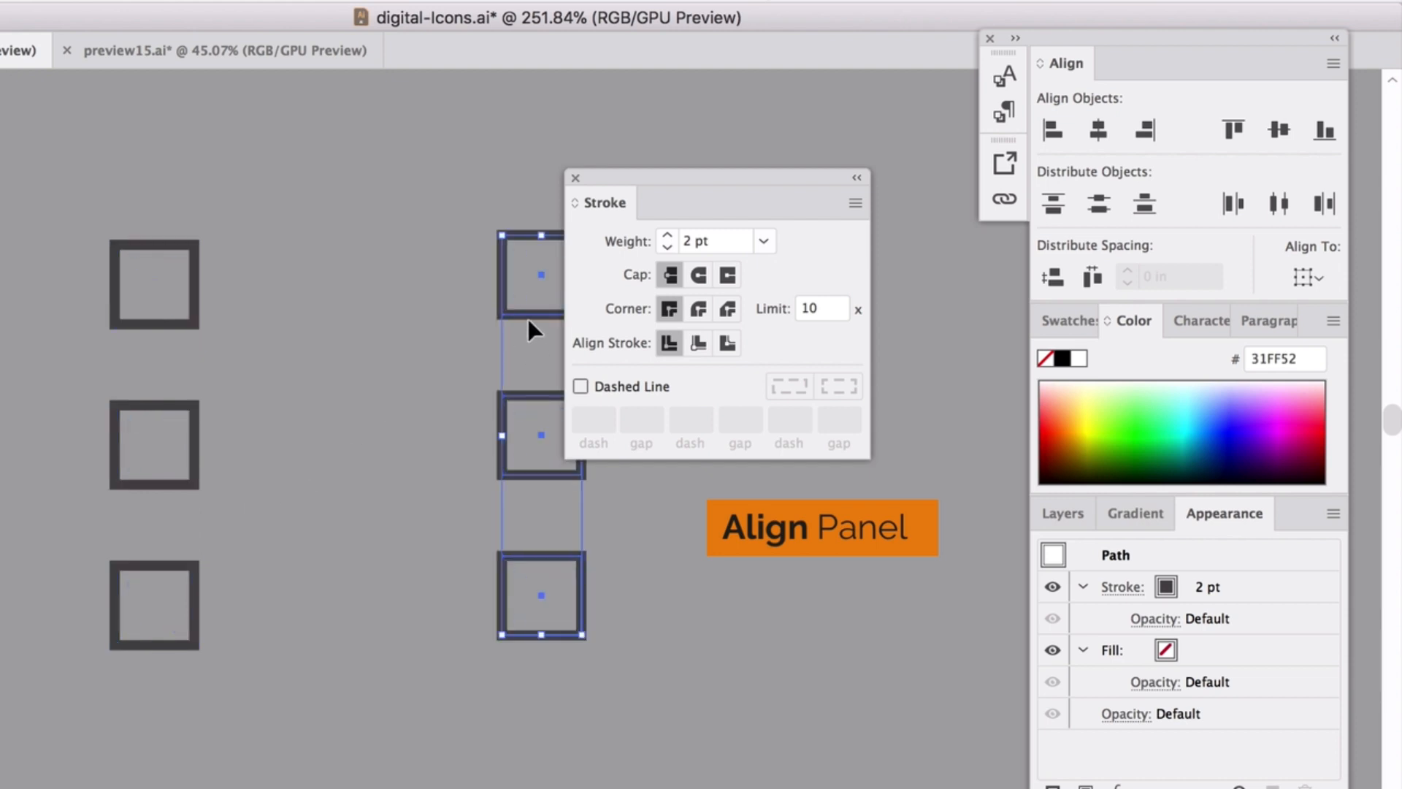
Stack the pasted squares above the originals, shifting squares up into one rough column.
{"action": "left_click_drag", "start_coordinate": [515, 317], "coordinate": [30, 214]}
{"action": "scroll", "coordinate": [91, 330], "scroll_direction": "down", "scroll_amount": 3}
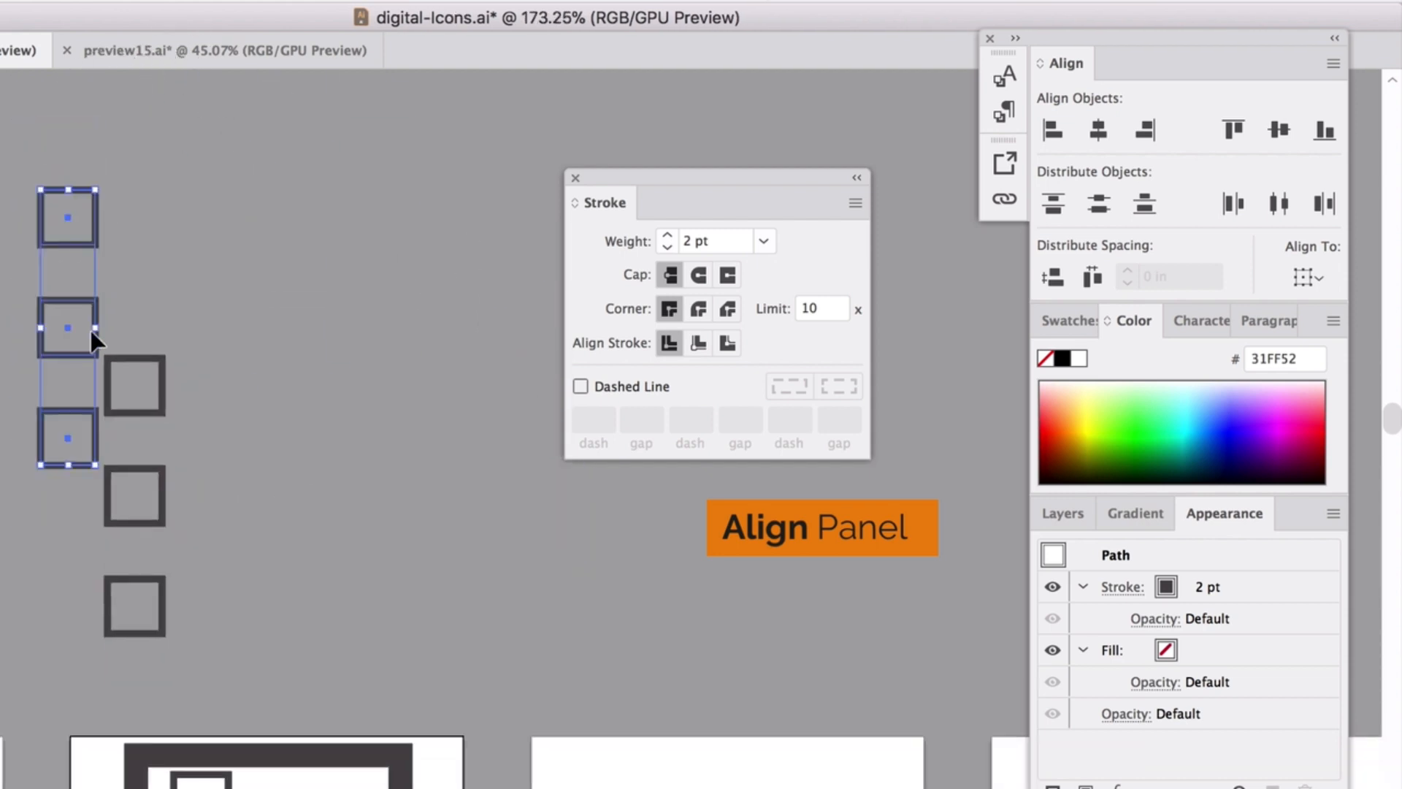
{"action": "scroll", "coordinate": [22, 265], "scroll_direction": "up", "scroll_amount": 1}
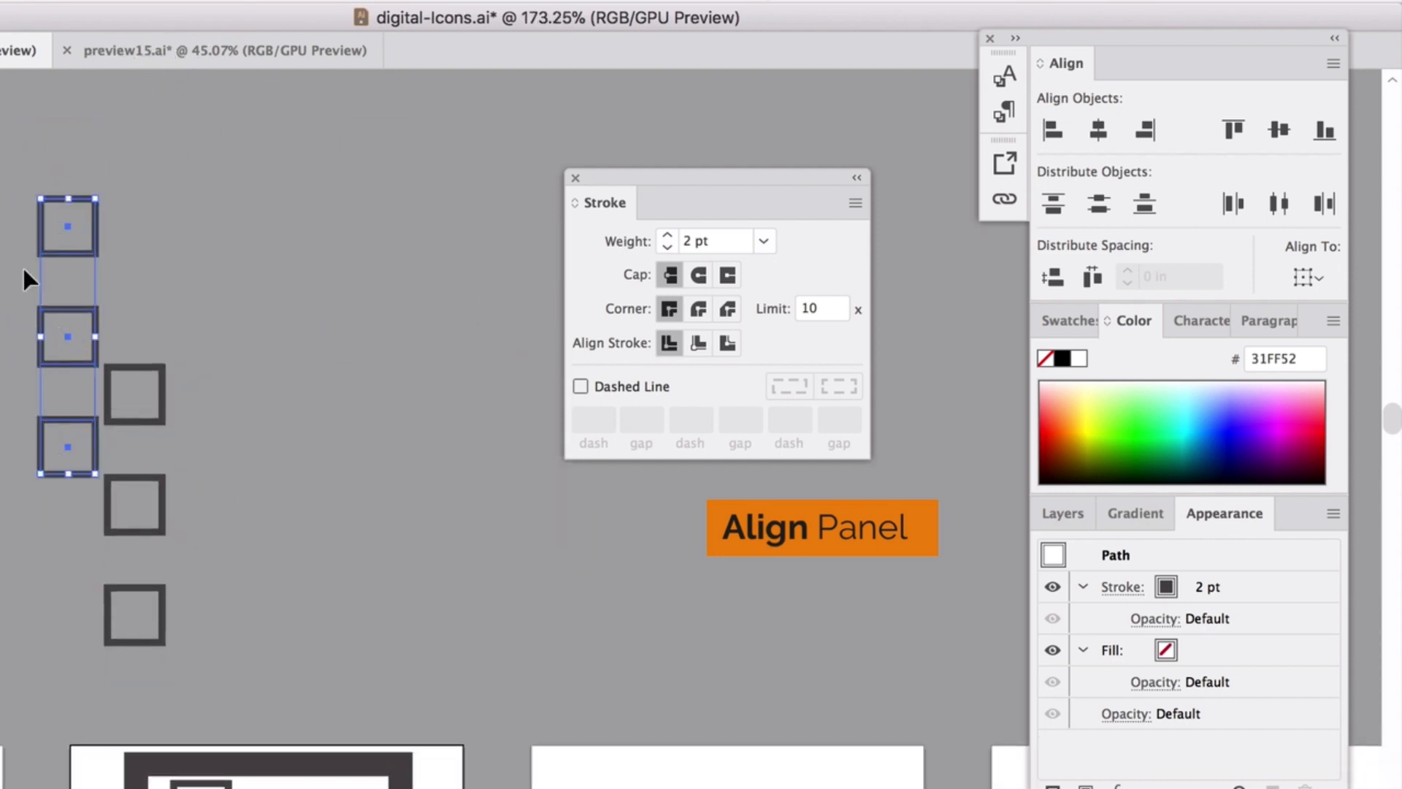
{"action": "scroll", "coordinate": [23, 269], "scroll_direction": "up", "scroll_amount": 1}
{"action": "left_click_drag", "start_coordinate": [22, 183], "coordinate": [60, 479]}
{"action": "scroll", "coordinate": [60, 478], "scroll_direction": "up", "scroll_amount": 3}
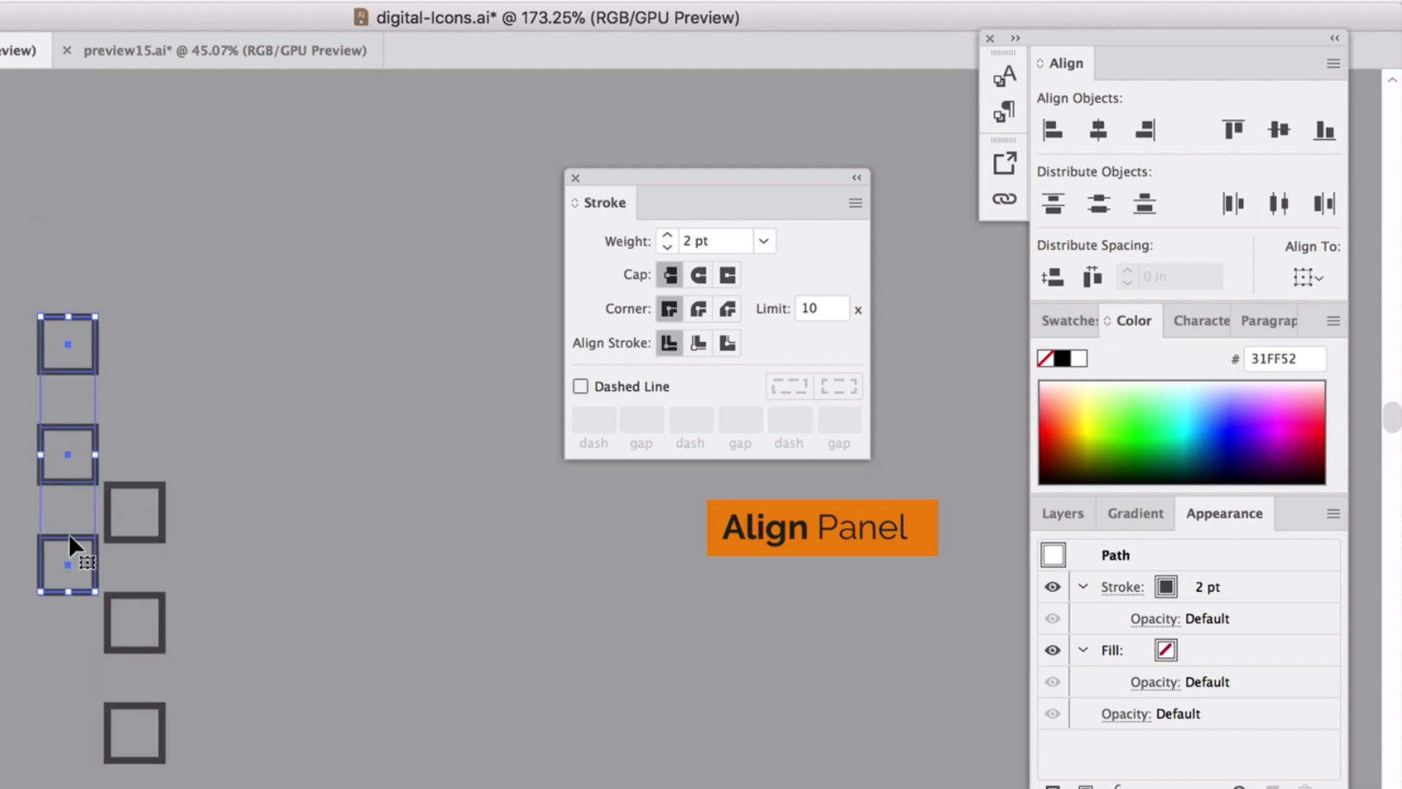
{"action": "left_click_drag", "start_coordinate": [71, 546], "coordinate": [142, 384]}
{"action": "mouse_move", "coordinate": [43, 162]}
{"action": "left_mouse_down"}
{"action": "mouse_move", "coordinate": [235, 632]}
{"action": "mouse_move", "coordinate": [273, 767]}
{"action": "left_mouse_up"}
{"action": "left_click", "coordinate": [204, 577]}
{"action": "left_click_drag", "start_coordinate": [136, 512], "coordinate": [141, 471]}
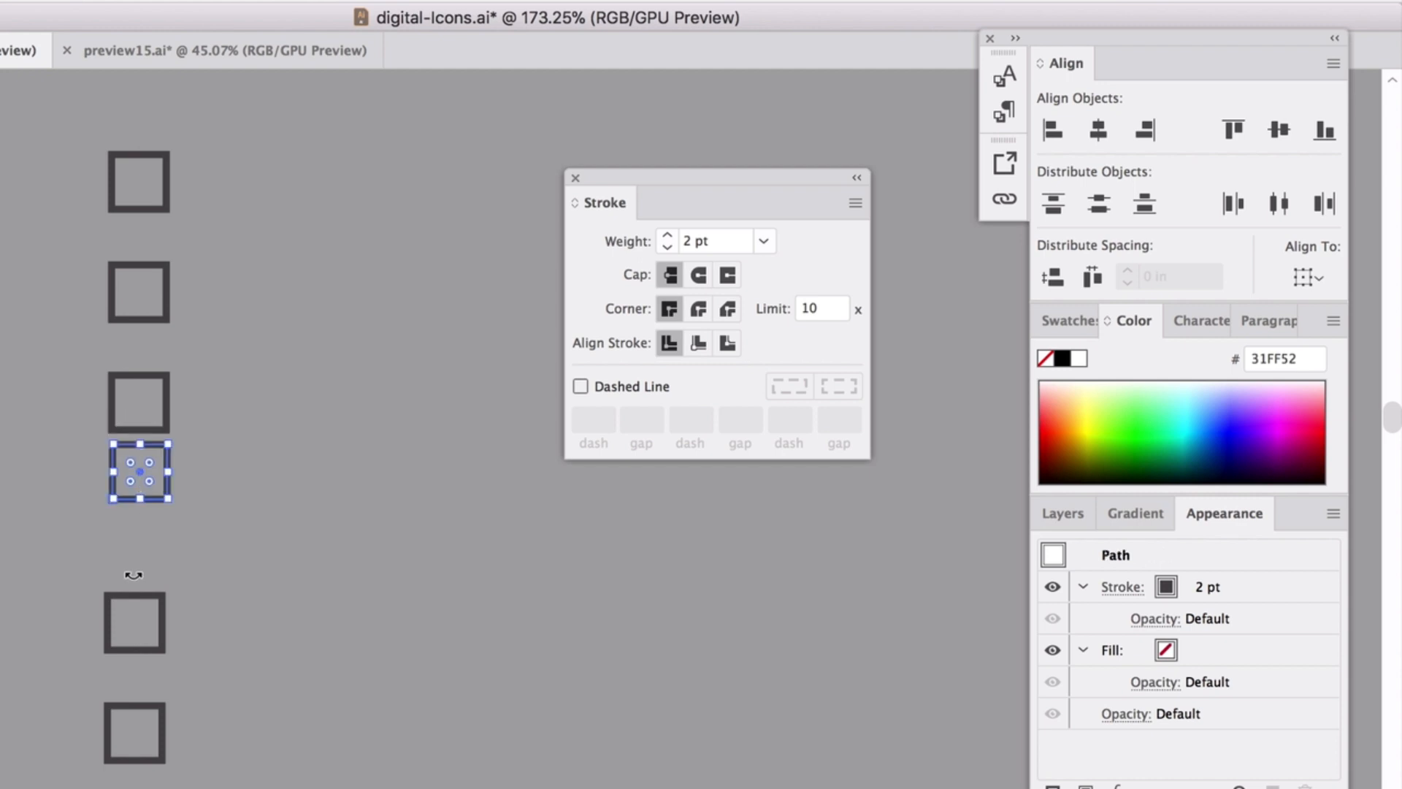
{"action": "left_click_drag", "start_coordinate": [128, 593], "coordinate": [130, 554]}
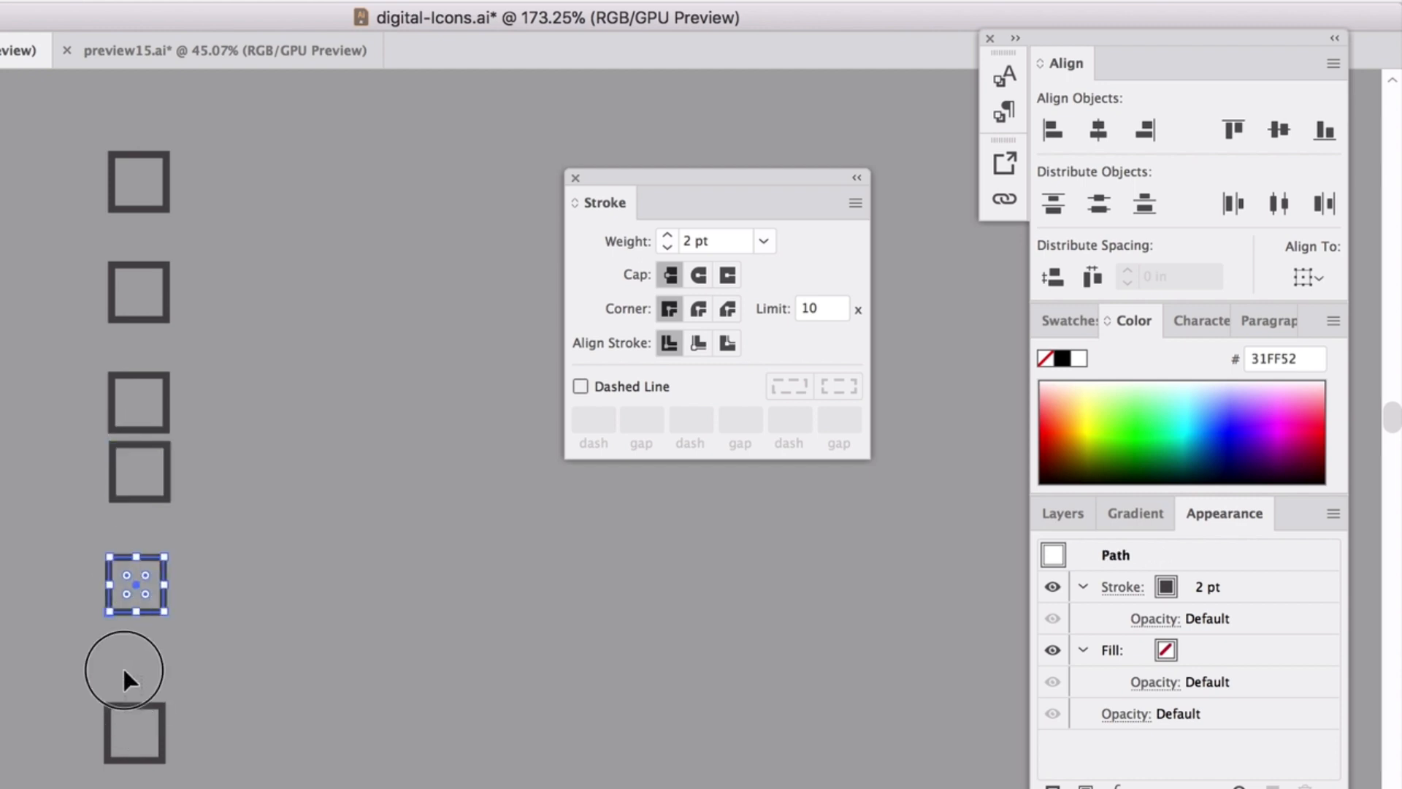
{"action": "left_click", "coordinate": [126, 706]}
{"action": "left_click_drag", "start_coordinate": [147, 719], "coordinate": [139, 667]}
Left-align all six squares and distribute them evenly by vertical centre.
{"action": "left_click_drag", "start_coordinate": [135, 166], "coordinate": [173, 221]}
{"action": "left_click", "coordinate": [65, 196]}
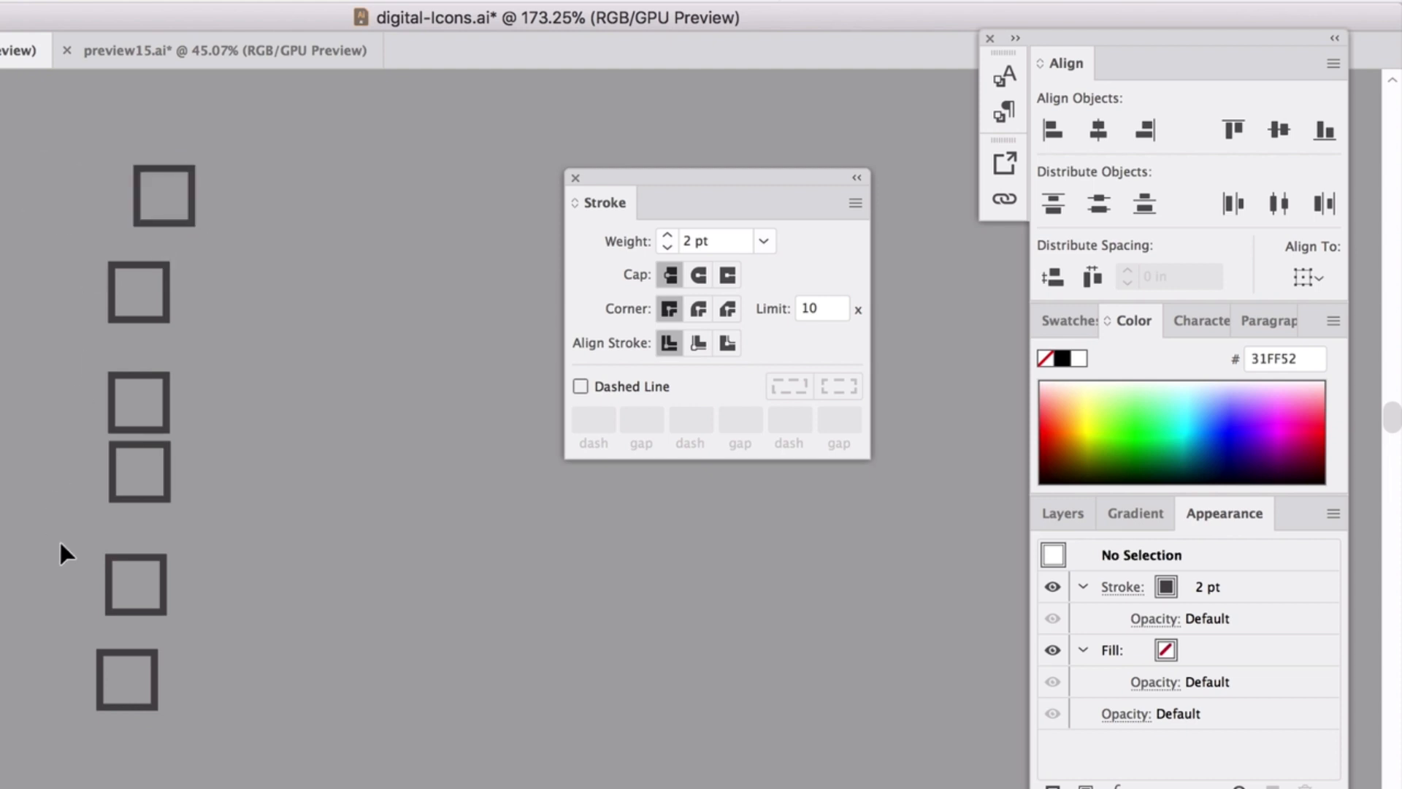
{"action": "left_click_drag", "start_coordinate": [289, 628], "coordinate": [311, 691]}
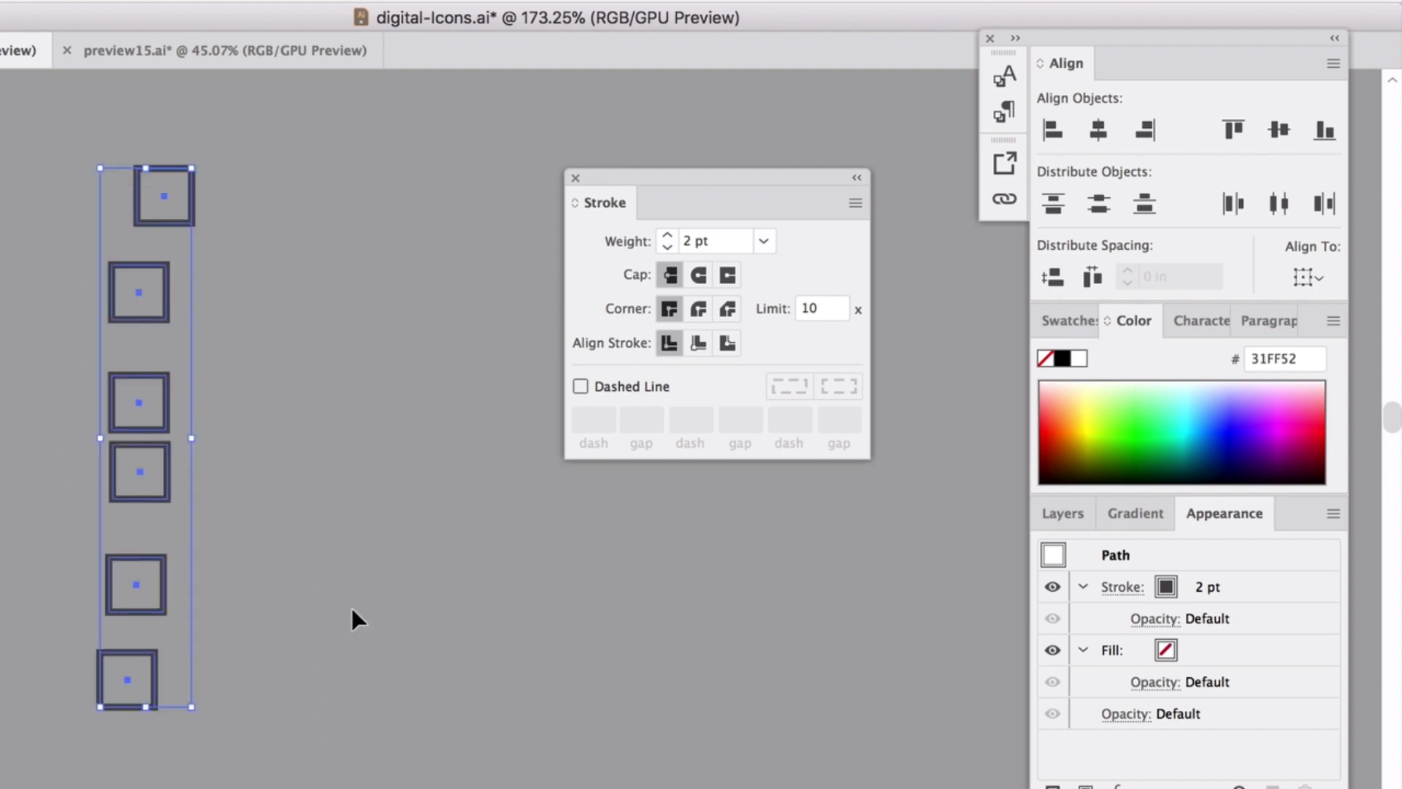
{"action": "left_click", "coordinate": [1052, 130]}
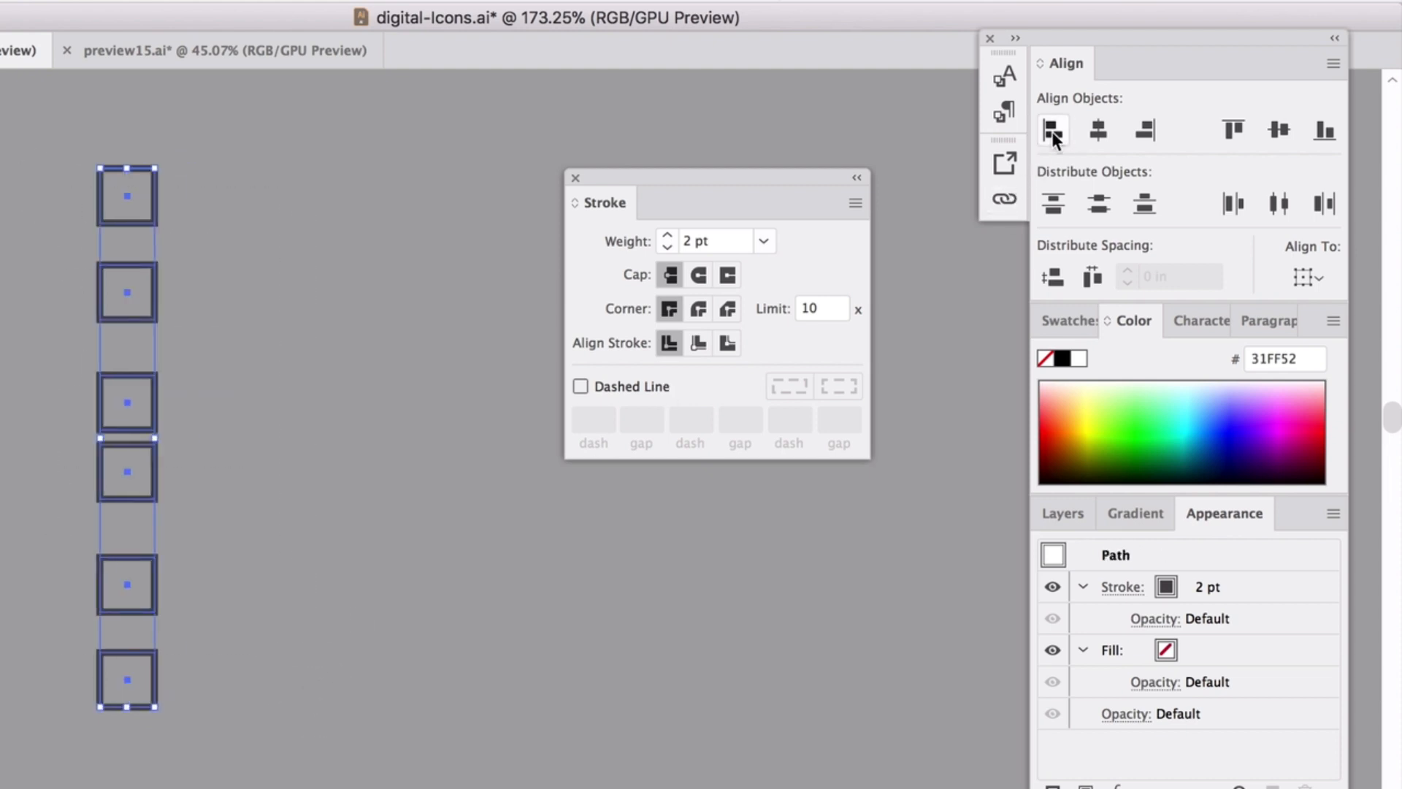
{"action": "left_click", "coordinate": [1099, 200]}
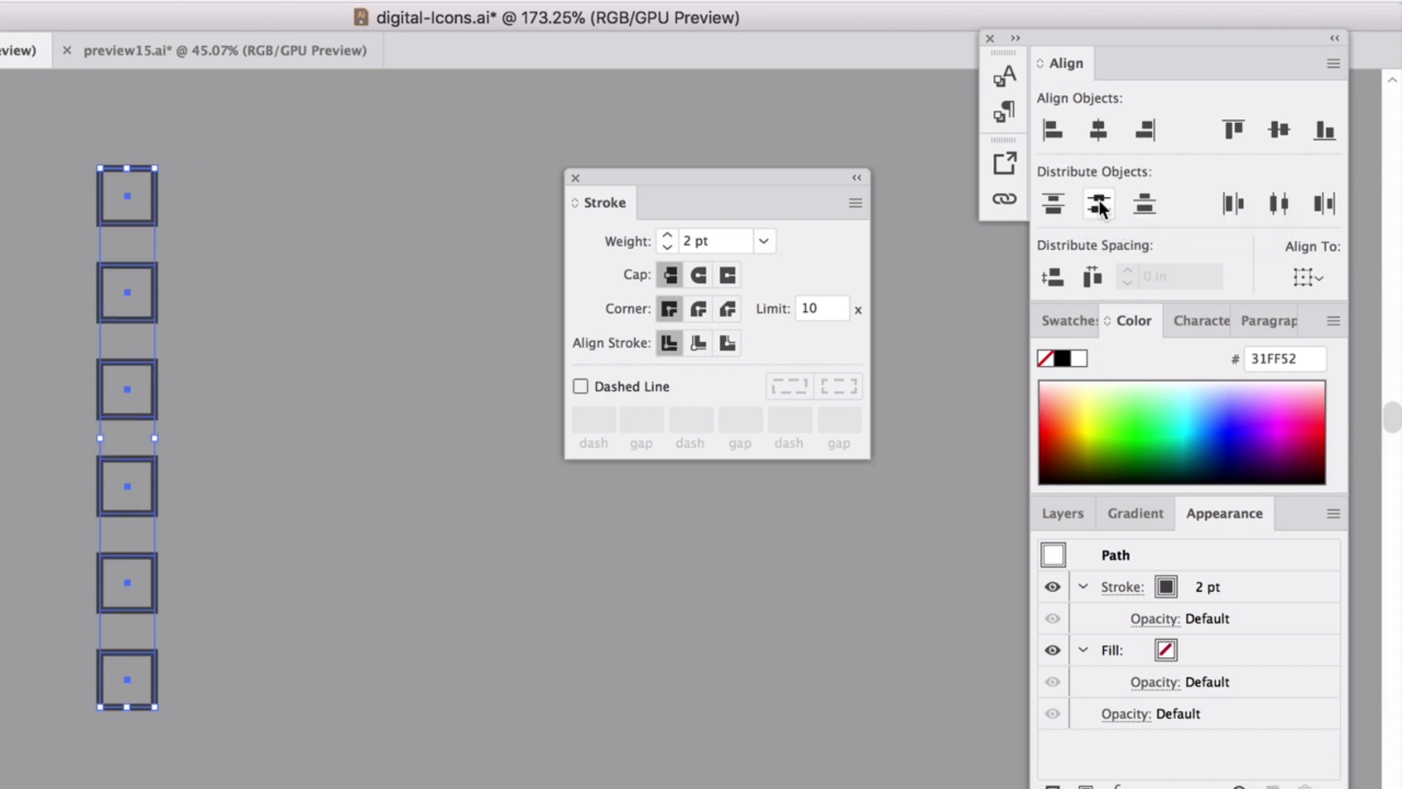
{"action": "left_click", "coordinate": [509, 334]}
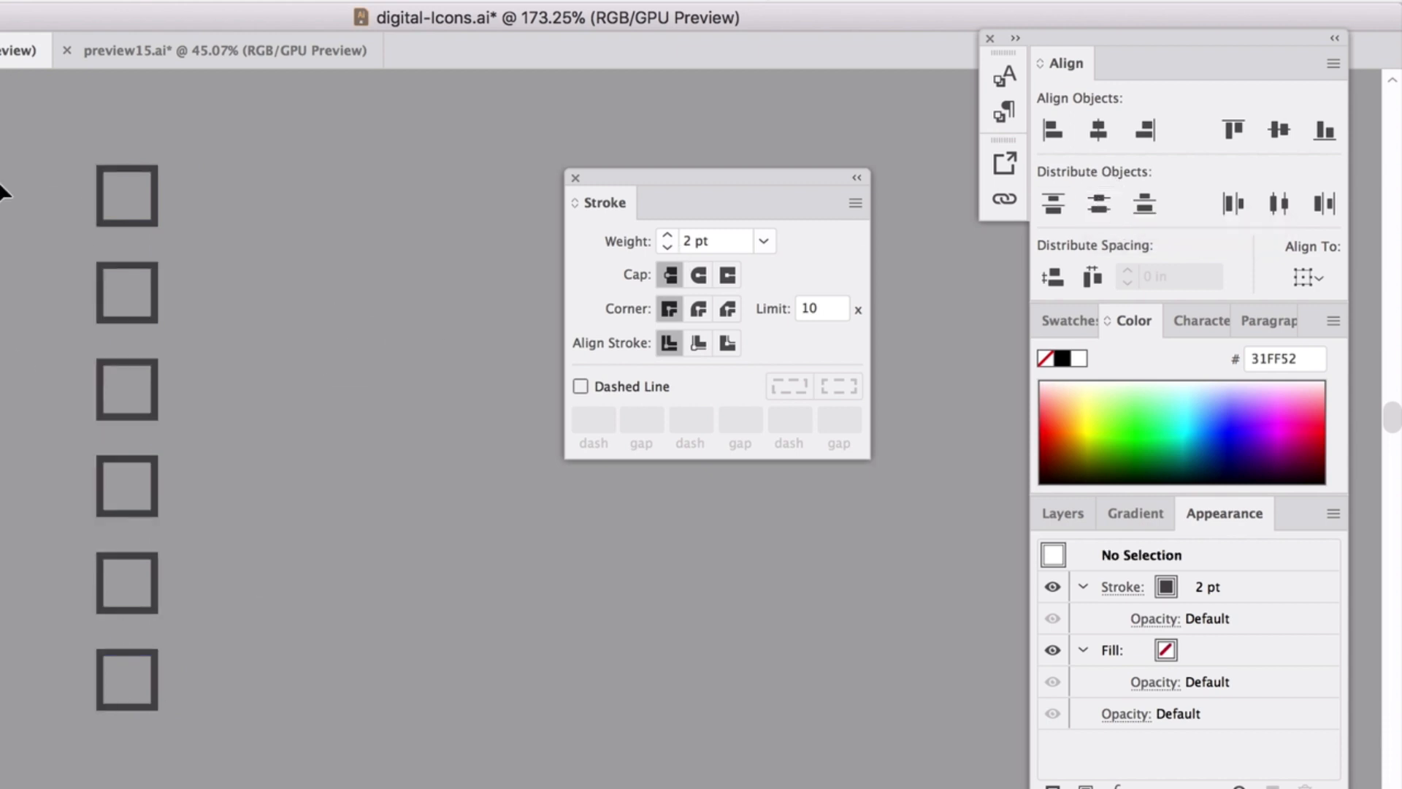
{"action": "left_click_drag", "start_coordinate": [255, 689], "coordinate": [256, 690]}
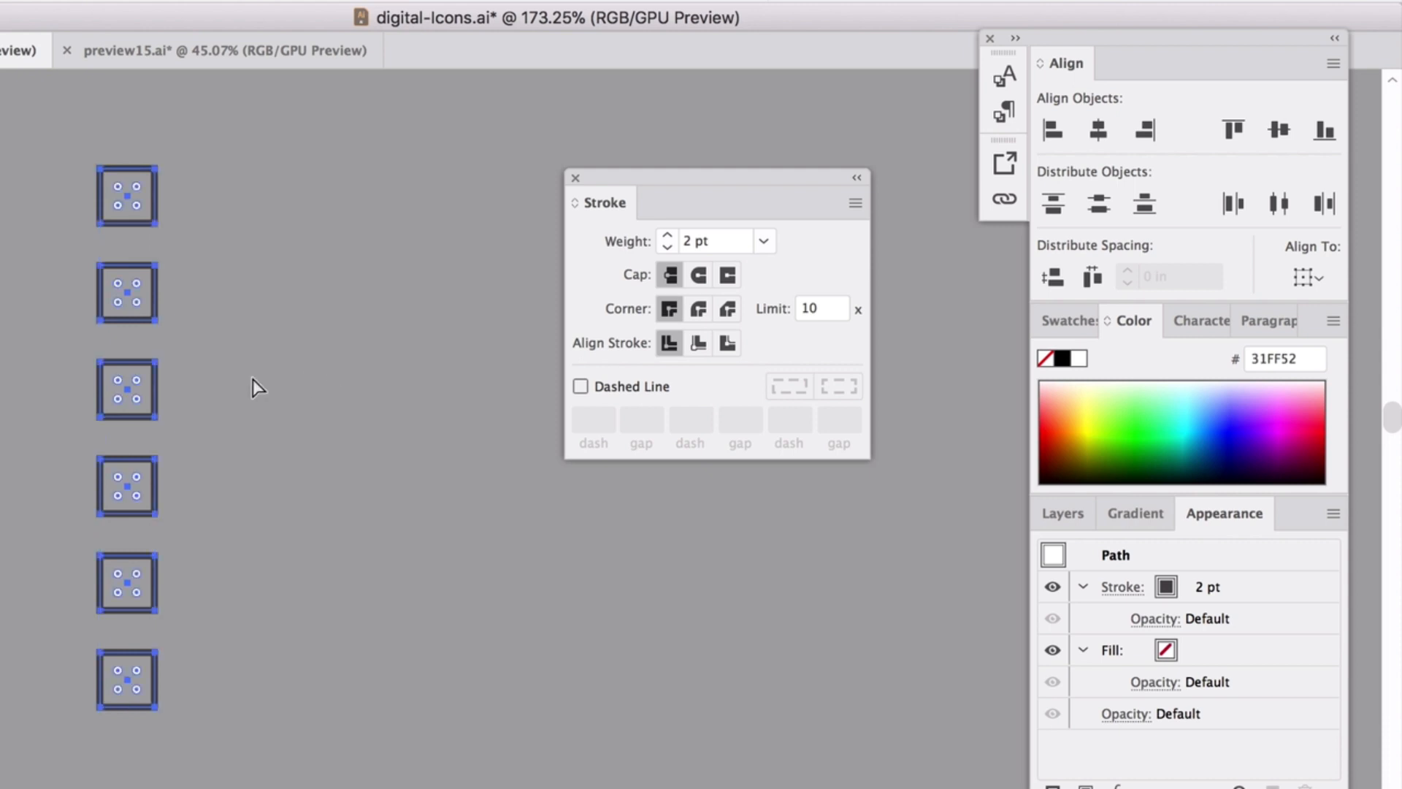
Paste a copy of the six-square column, rotate it 90° into a row, and move it lower.
{"action": "key", "text": "super+v"}
{"action": "scroll", "coordinate": [485, 296], "scroll_direction": "up", "scroll_amount": 1}
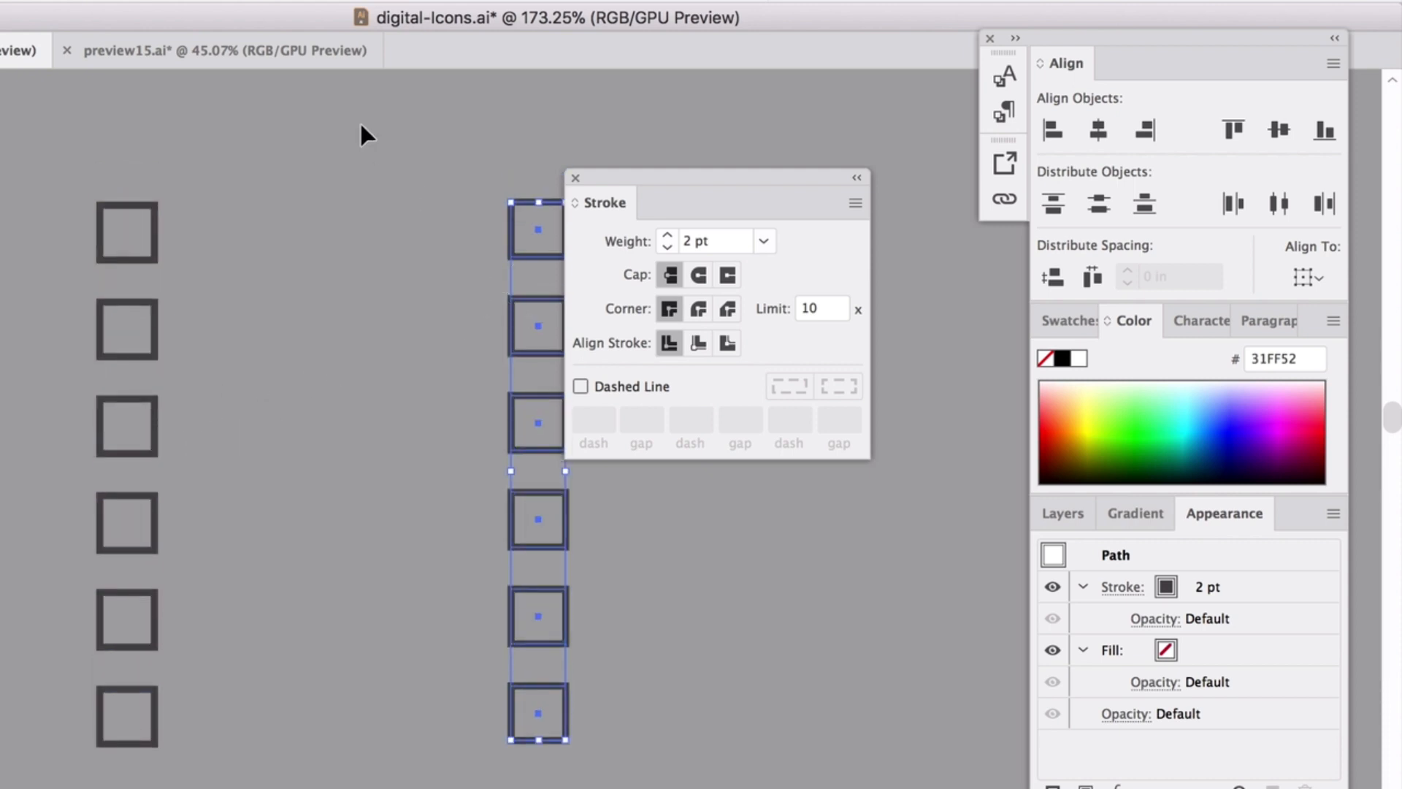
{"action": "left_click", "coordinate": [33, 0]}
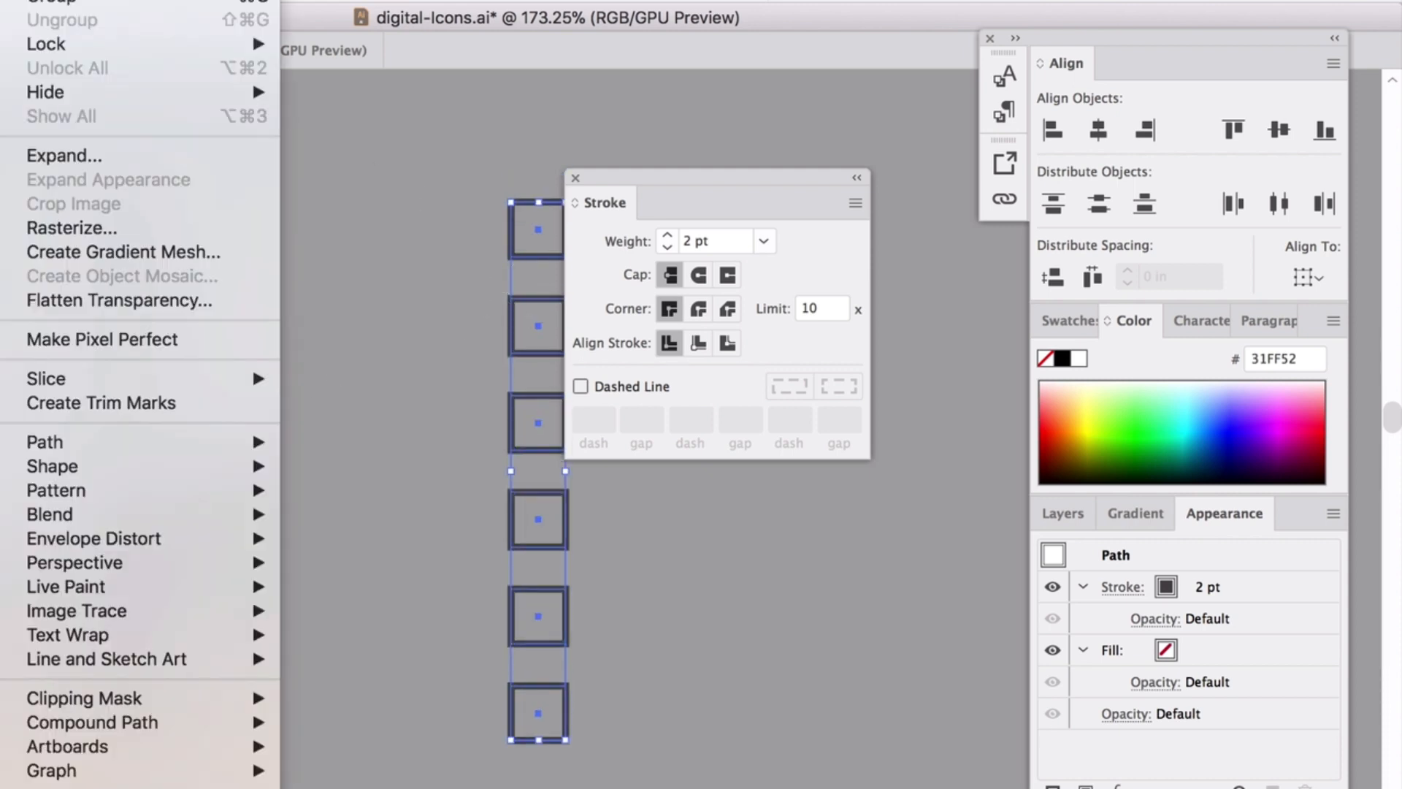
{"action": "mouse_move", "coordinate": [66, 0]}
{"action": "left_click", "coordinate": [381, 7]}
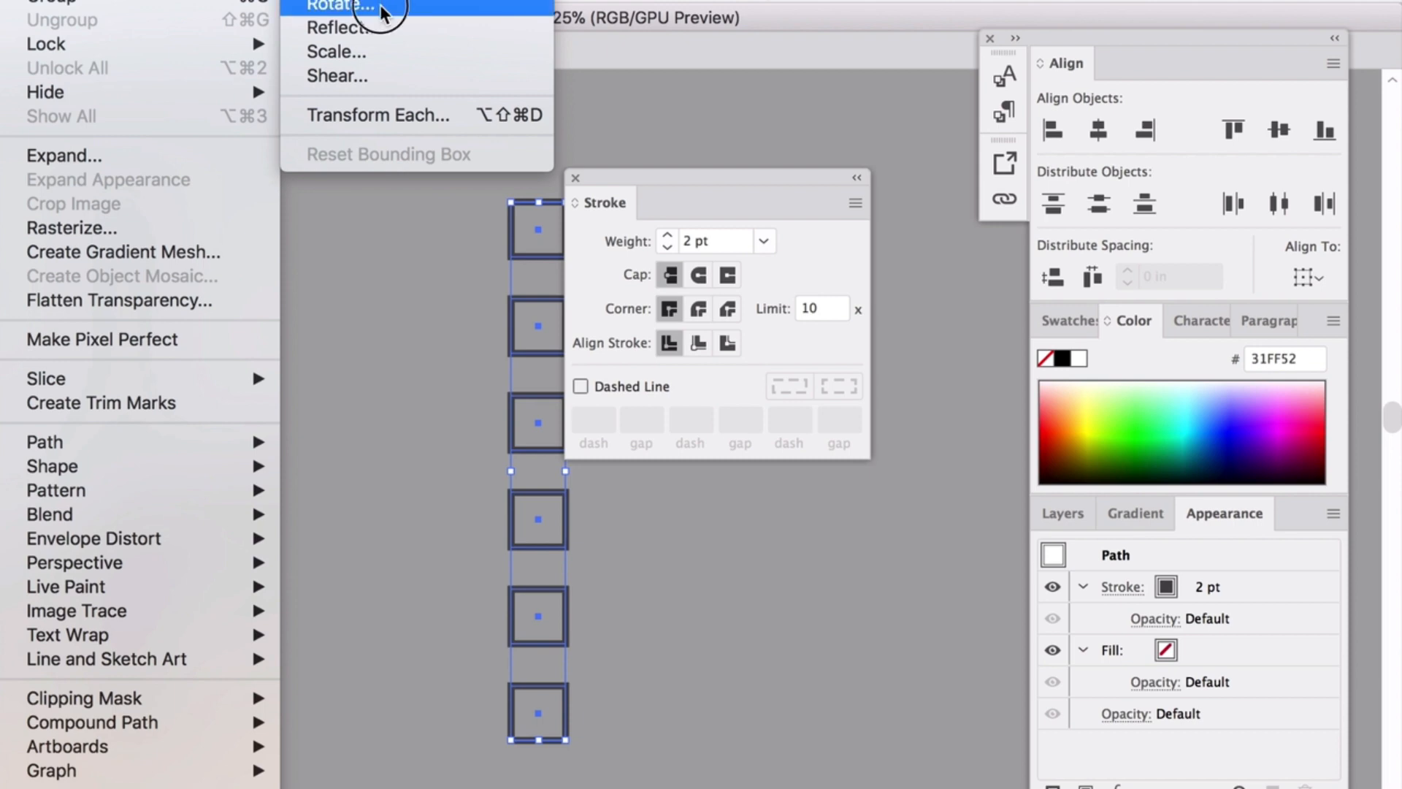
{"action": "key", "text": "Return"}
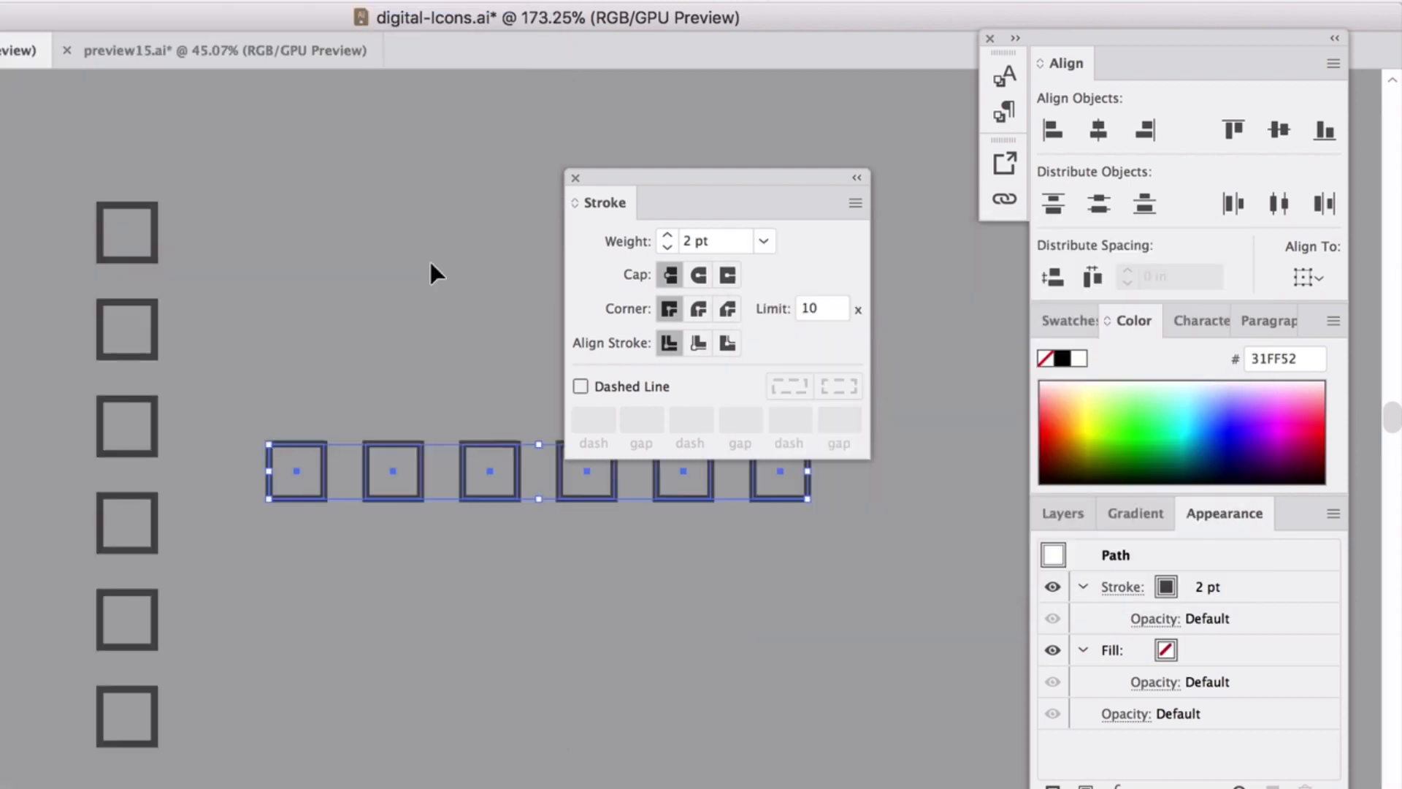
{"action": "mouse_move", "coordinate": [422, 476]}
{"action": "left_mouse_down"}
{"action": "mouse_move", "coordinate": [417, 599]}
{"action": "mouse_move", "coordinate": [419, 546]}
{"action": "left_mouse_up"}
Top-align the six squares and distribute their centres evenly across the row.
{"action": "key", "text": "super+shift+a"}
{"action": "left_click_drag", "start_coordinate": [586, 571], "coordinate": [593, 618]}
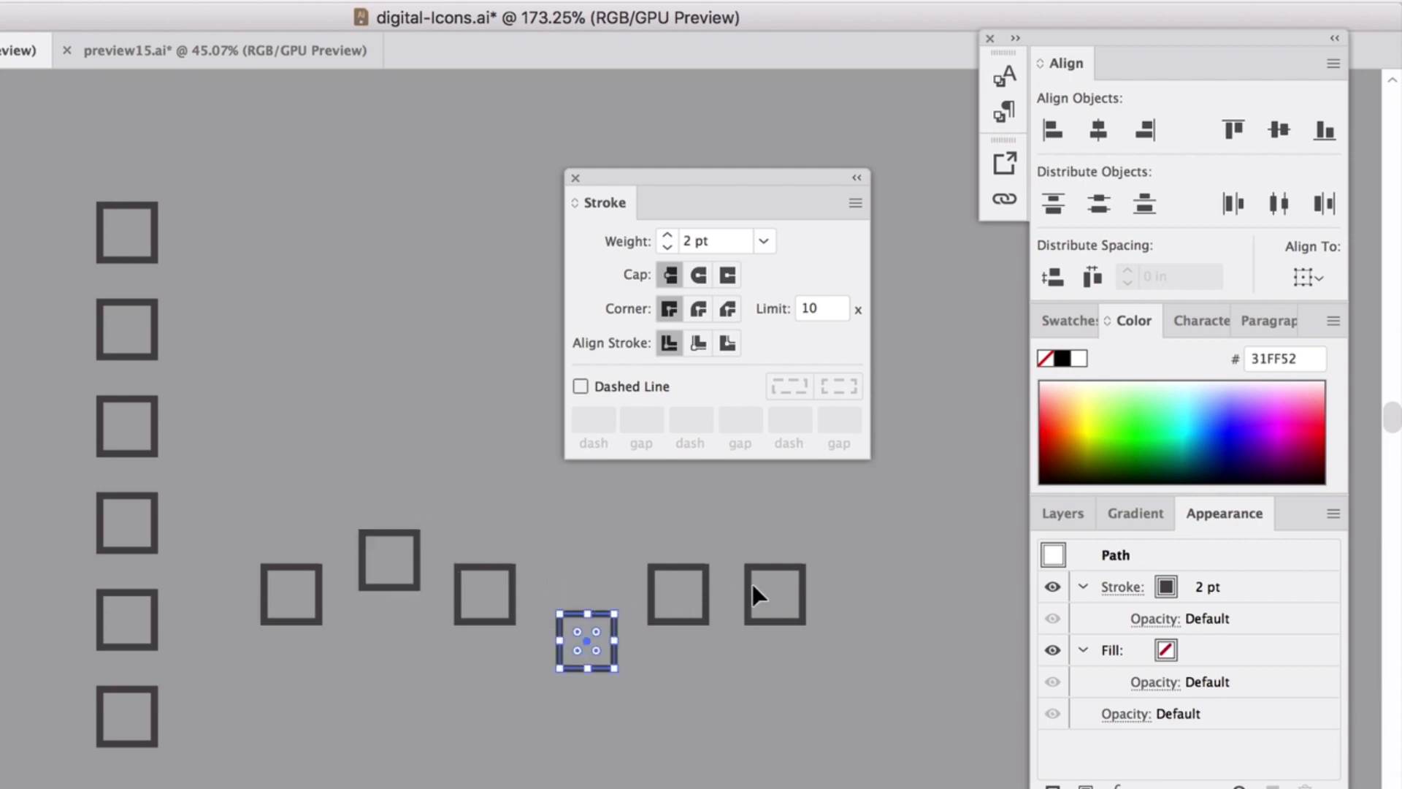
{"action": "left_click", "coordinate": [763, 566]}
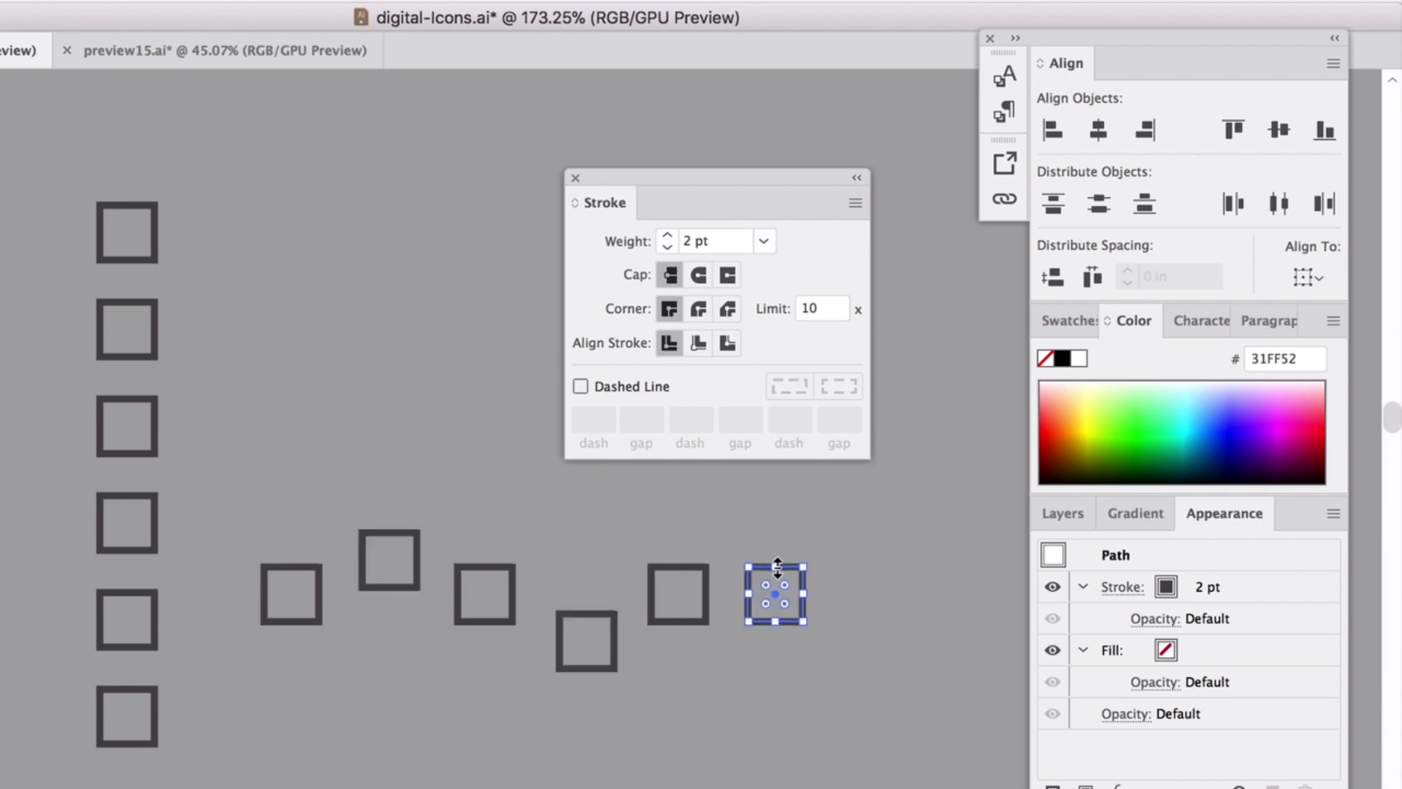
{"action": "left_click", "coordinate": [820, 569]}
{"action": "left_click_drag", "start_coordinate": [804, 565], "coordinate": [807, 532]}
{"action": "left_click_drag", "start_coordinate": [246, 532], "coordinate": [875, 656]}
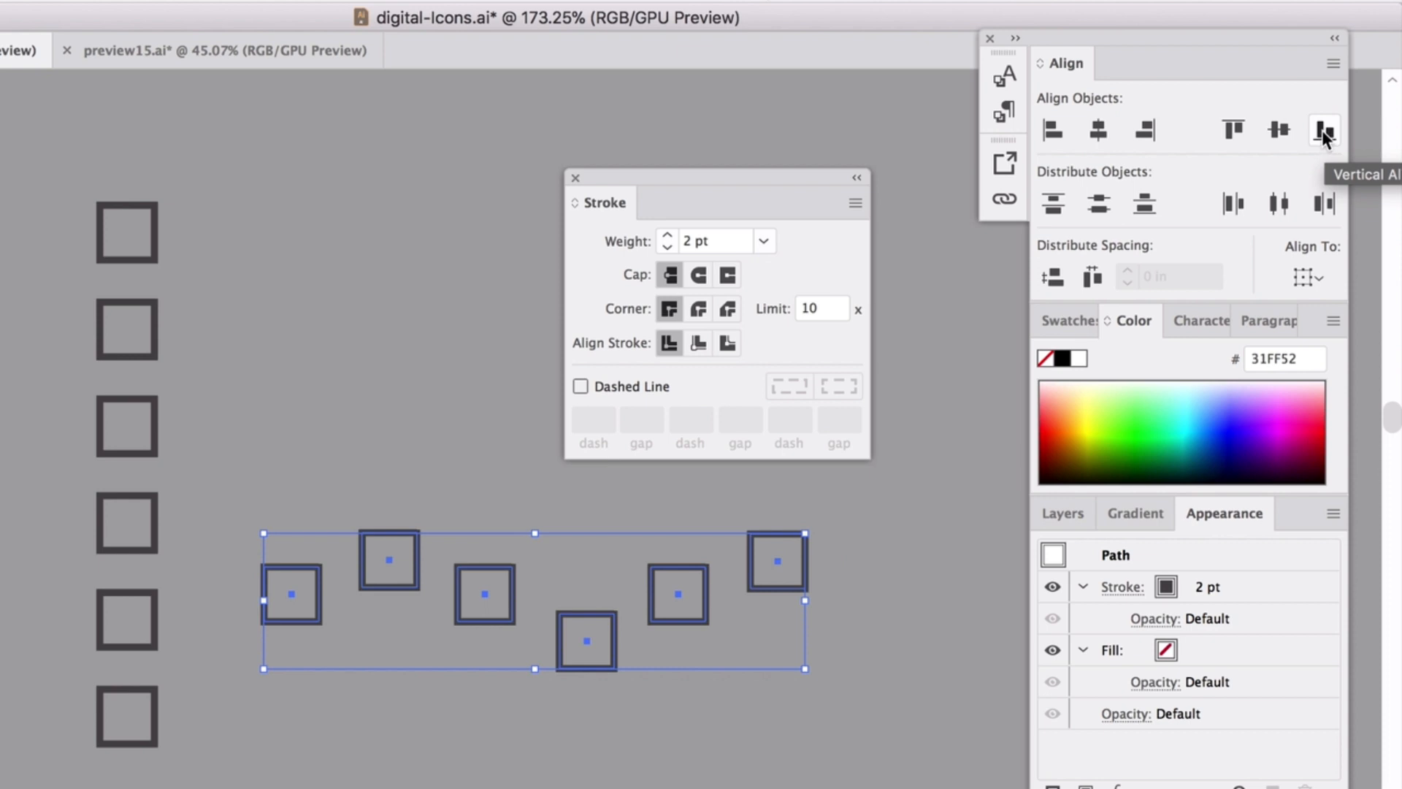
{"action": "left_click", "coordinate": [1234, 133]}
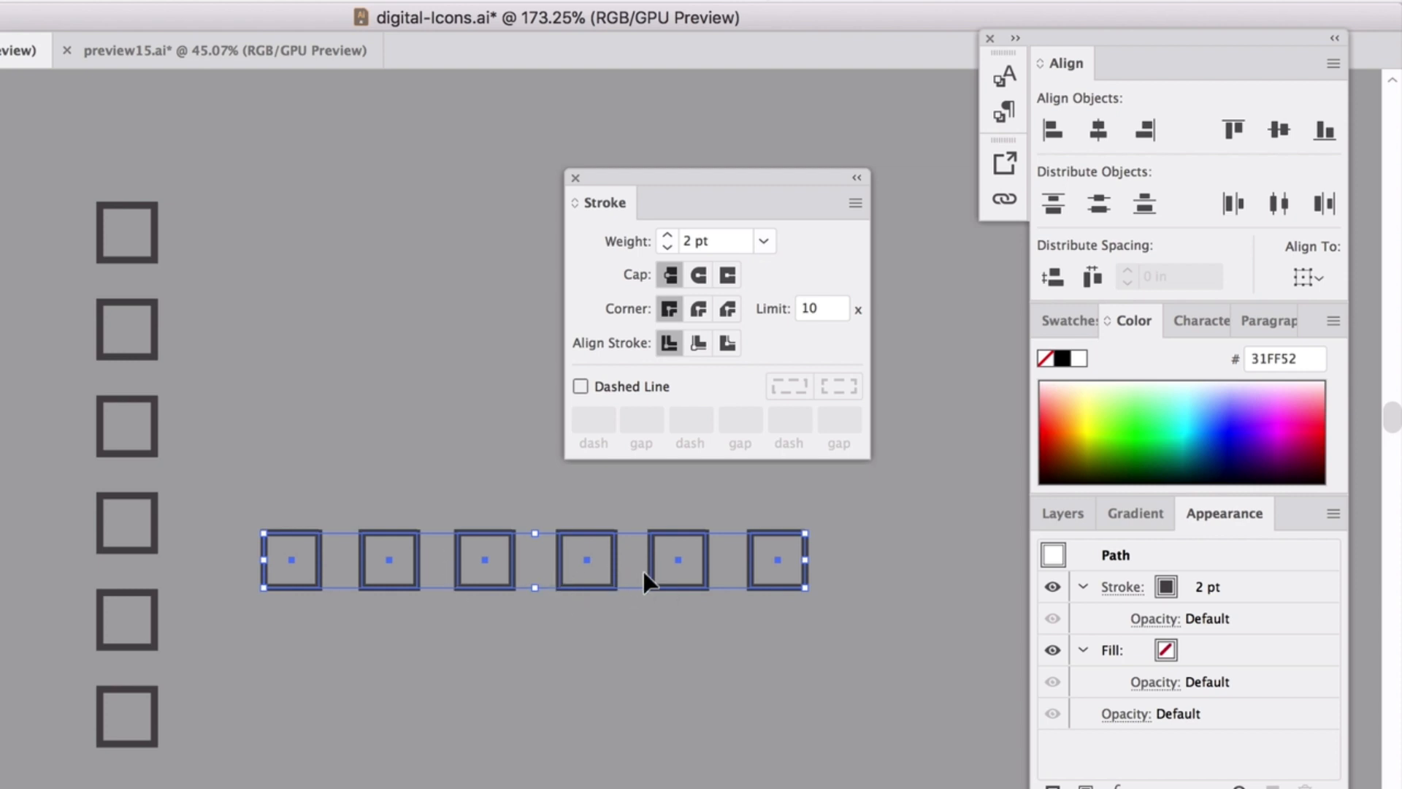
{"action": "left_click", "coordinate": [1281, 206]}
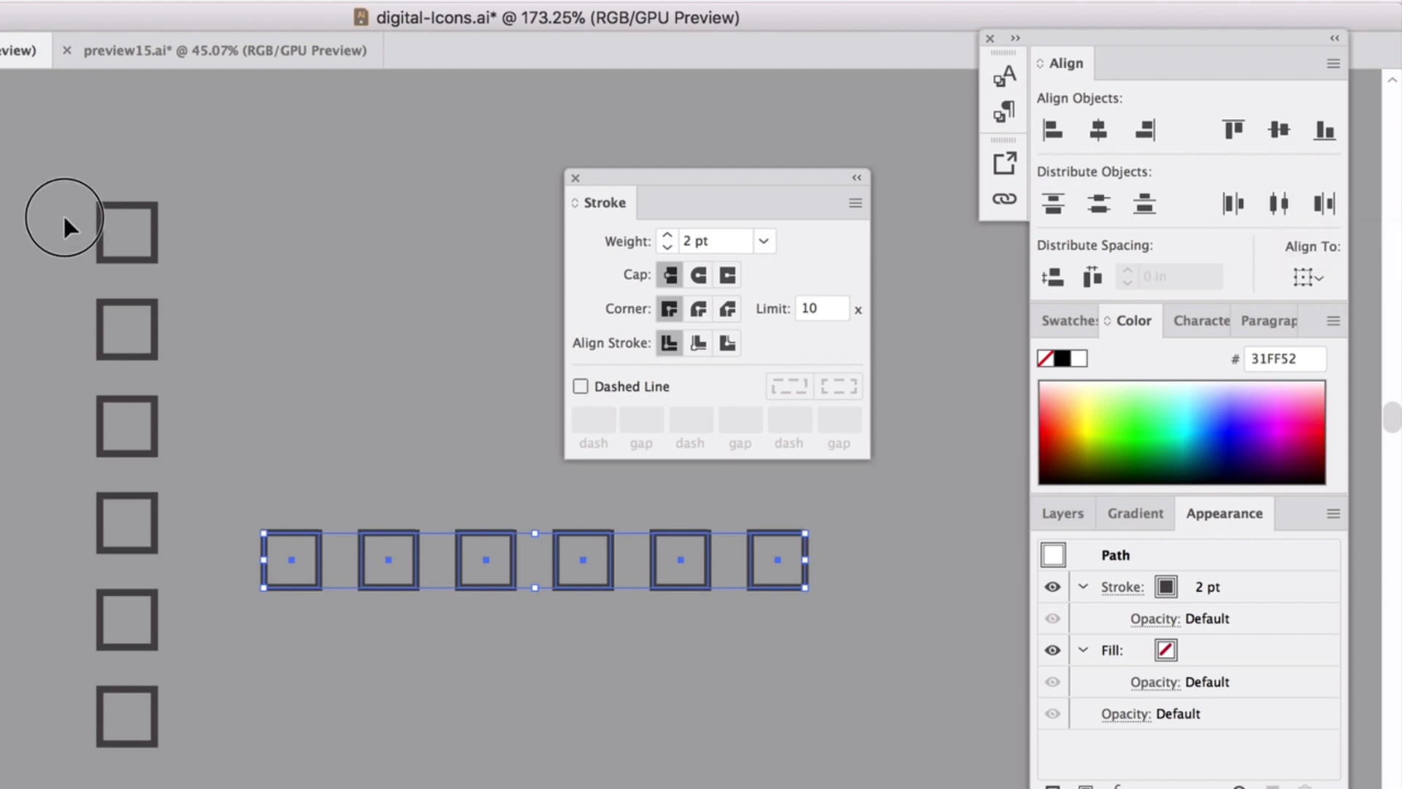
Delete all twelve practice squares.
{"action": "left_click_drag", "start_coordinate": [5, 199], "coordinate": [892, 686]}
{"action": "key", "text": "Delete"}
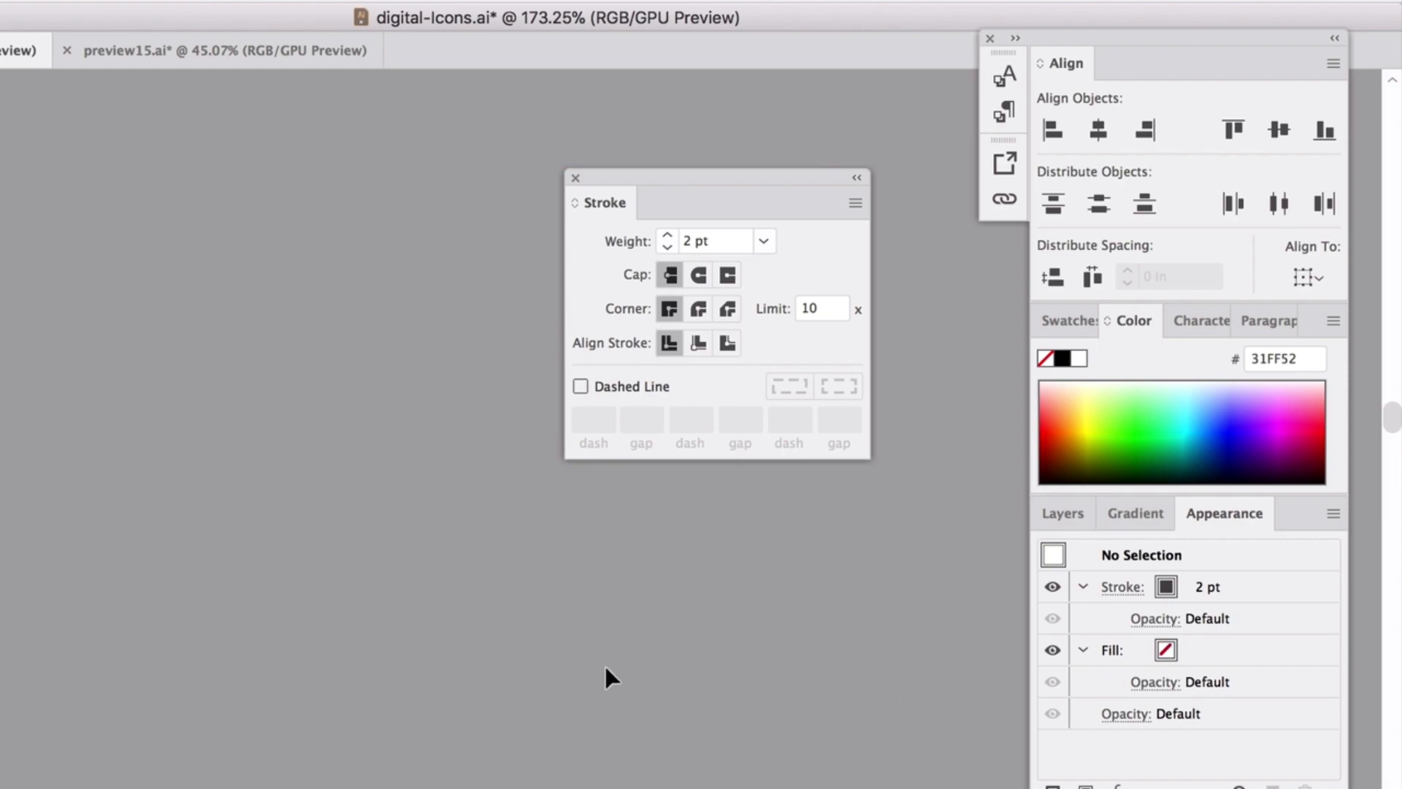
{"action": "scroll", "coordinate": [594, 672], "scroll_direction": "down", "scroll_amount": 5}
Nudge the three boxes in the document frame down and give them 3 pt outlines.
{"action": "left_click", "coordinate": [231, 600]}
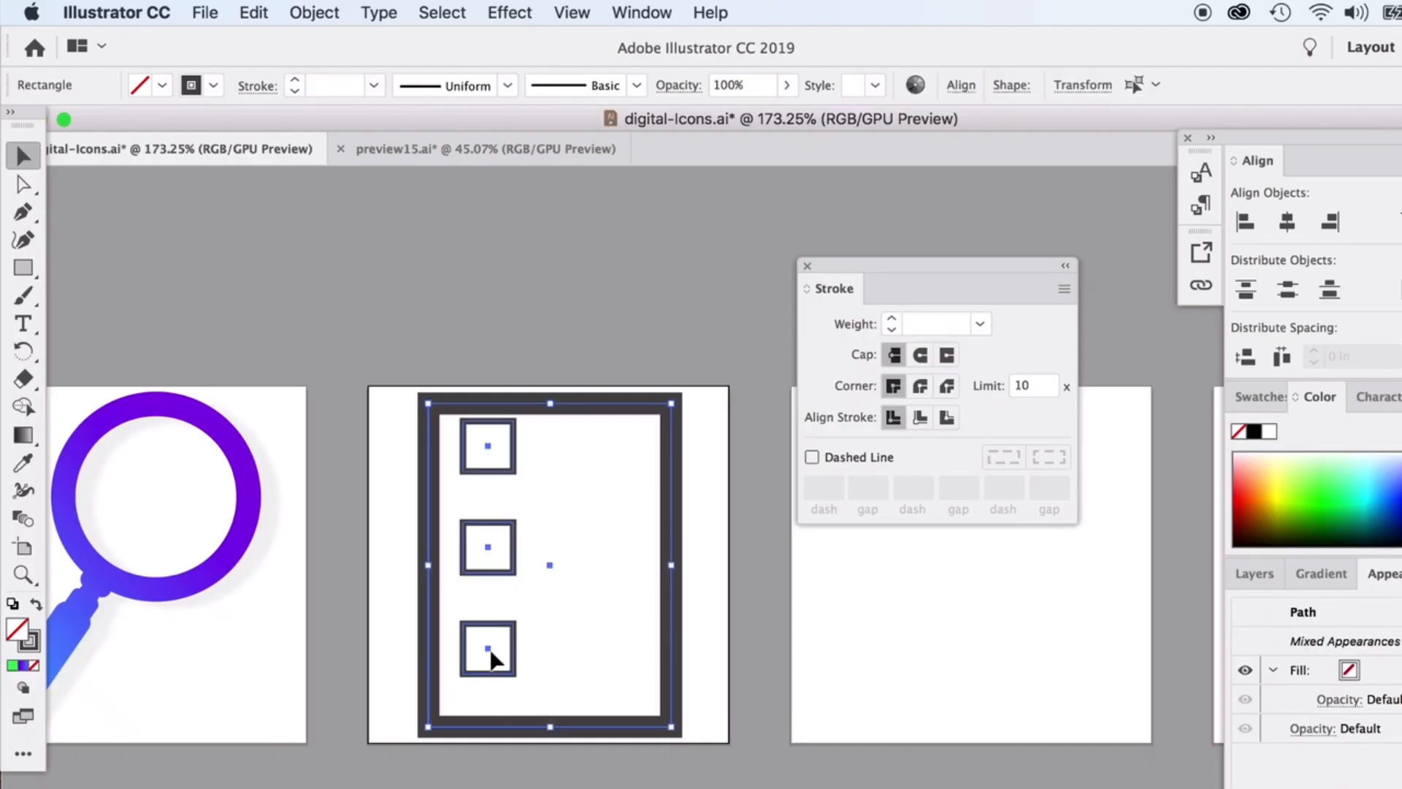
{"action": "left_click", "coordinate": [461, 405], "text": "shift"}
{"action": "key", "text": "Down"}
{"action": "key", "text": "Down"}
{"action": "key", "text": "Down"}
{"action": "key", "text": "Down"}
{"action": "key", "text": "Down"}
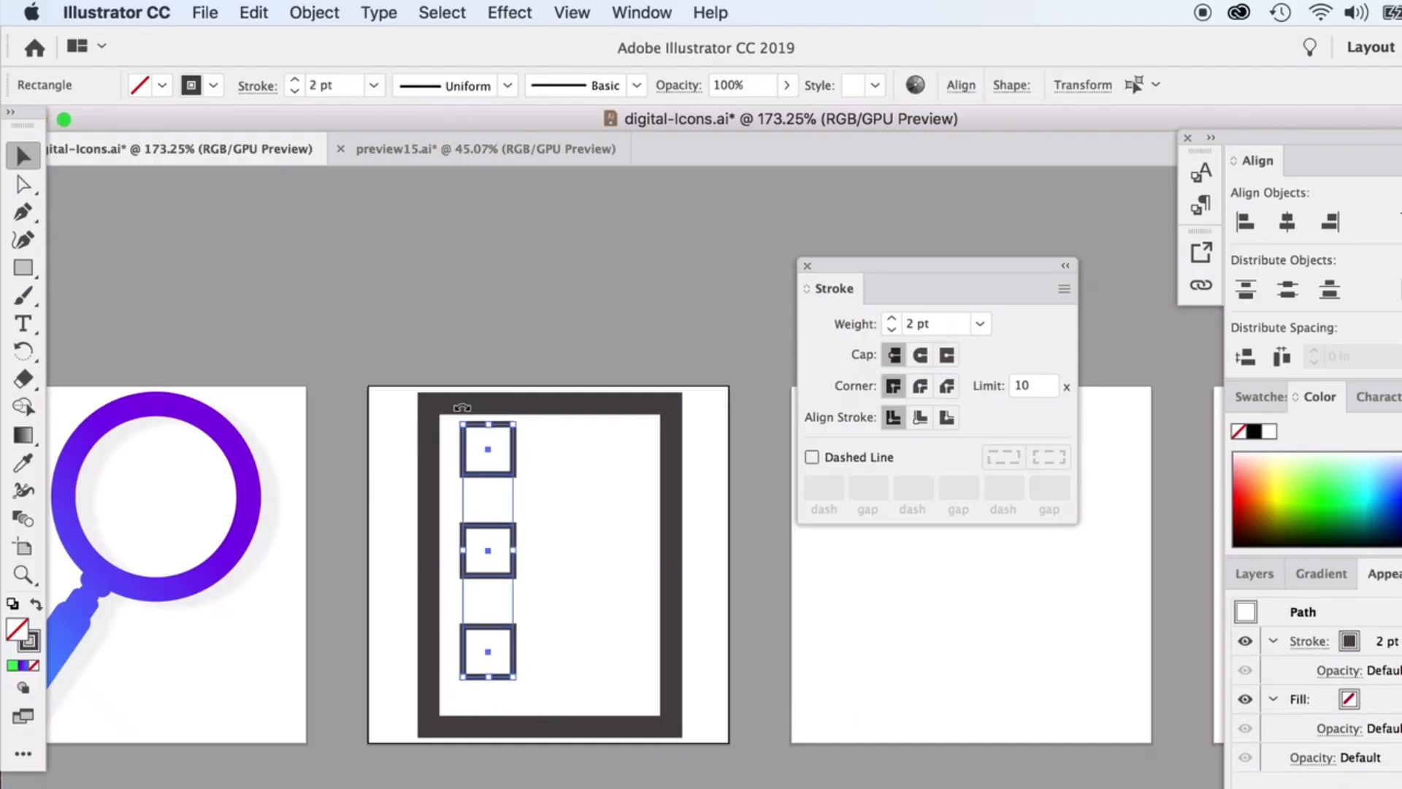
{"action": "left_click", "coordinate": [892, 319]}
{"action": "left_click", "coordinate": [664, 276]}
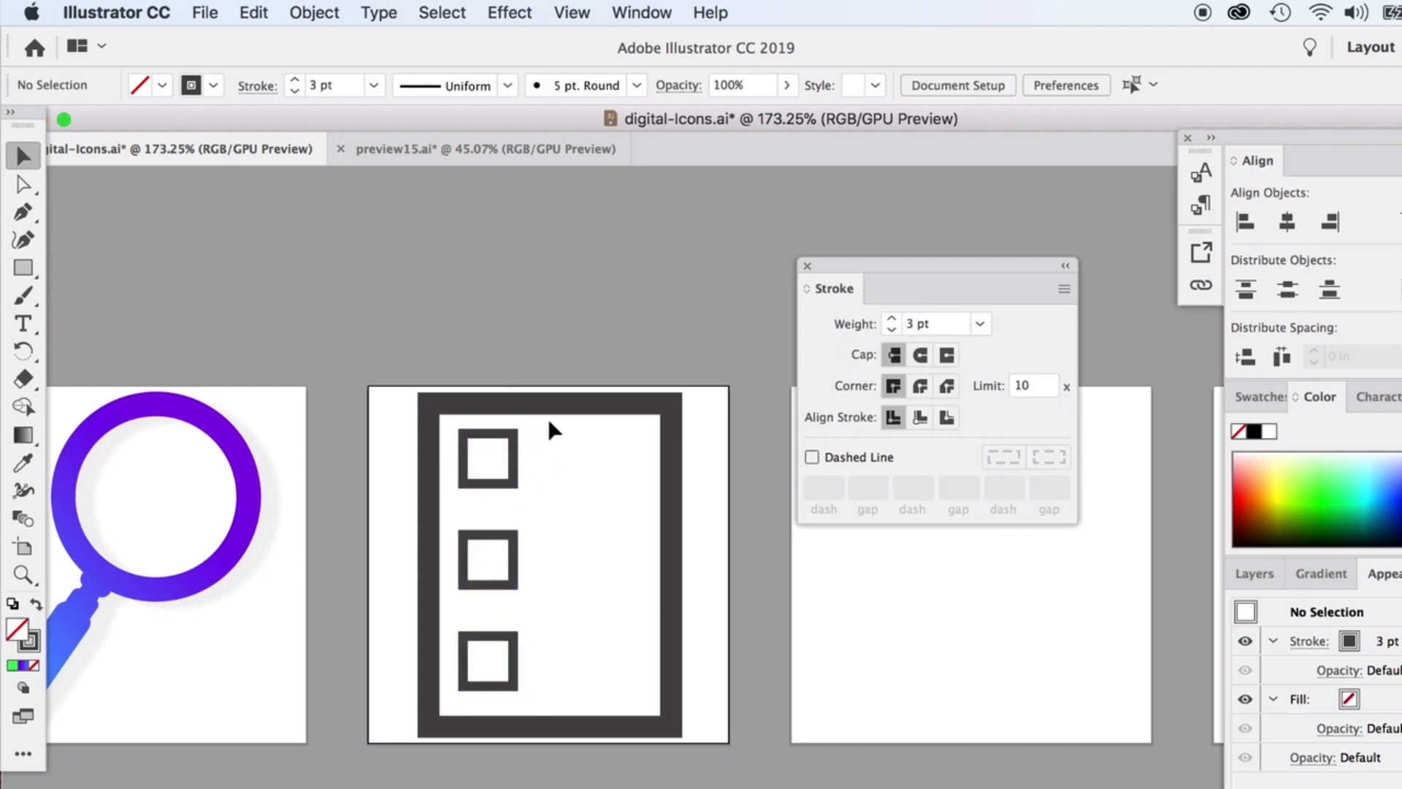
{"action": "left_click", "coordinate": [33, 269]}
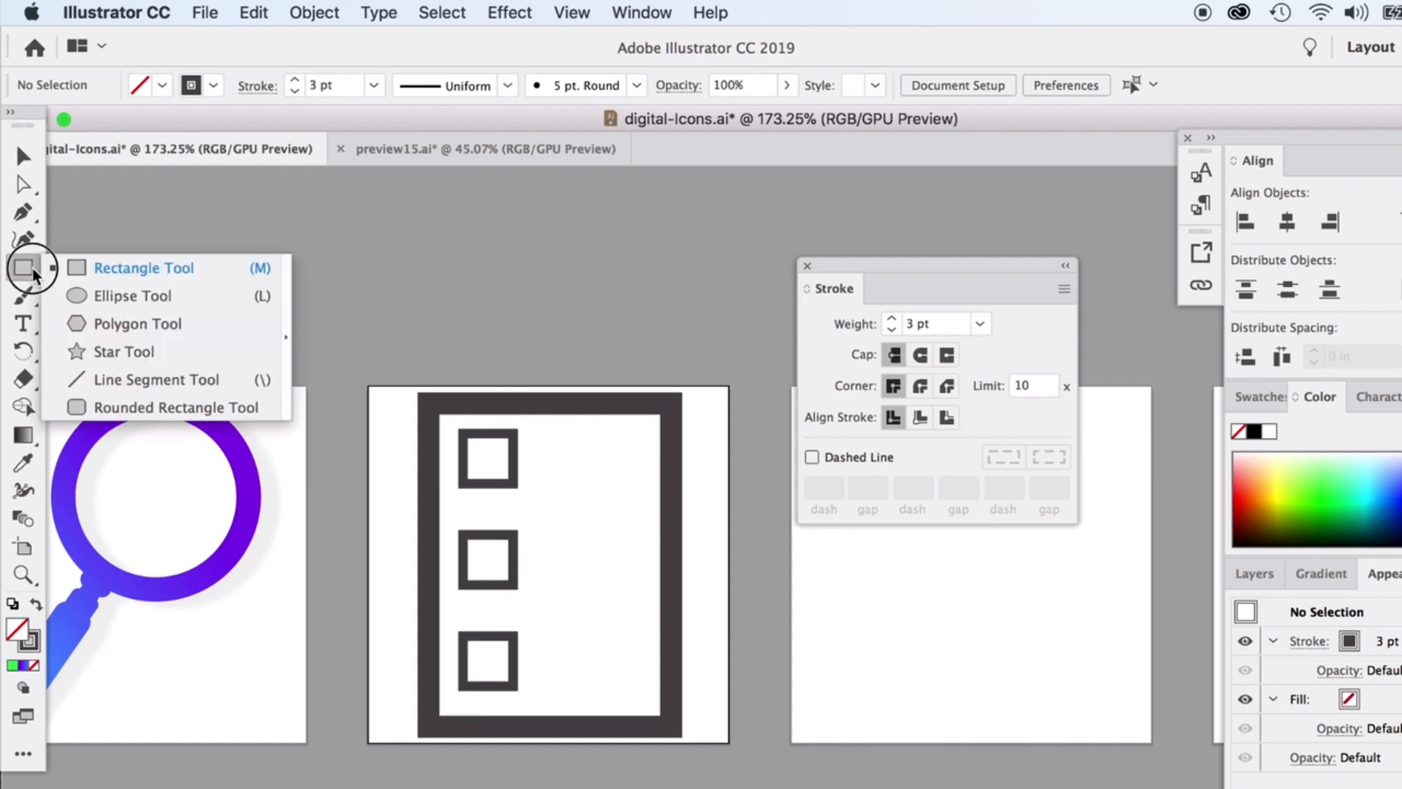
Draw a three-point check-mark path with the Pen tool above the document.
{"action": "left_click", "coordinate": [22, 212]}
{"action": "scroll", "coordinate": [468, 336], "scroll_direction": "up", "scroll_amount": 5}
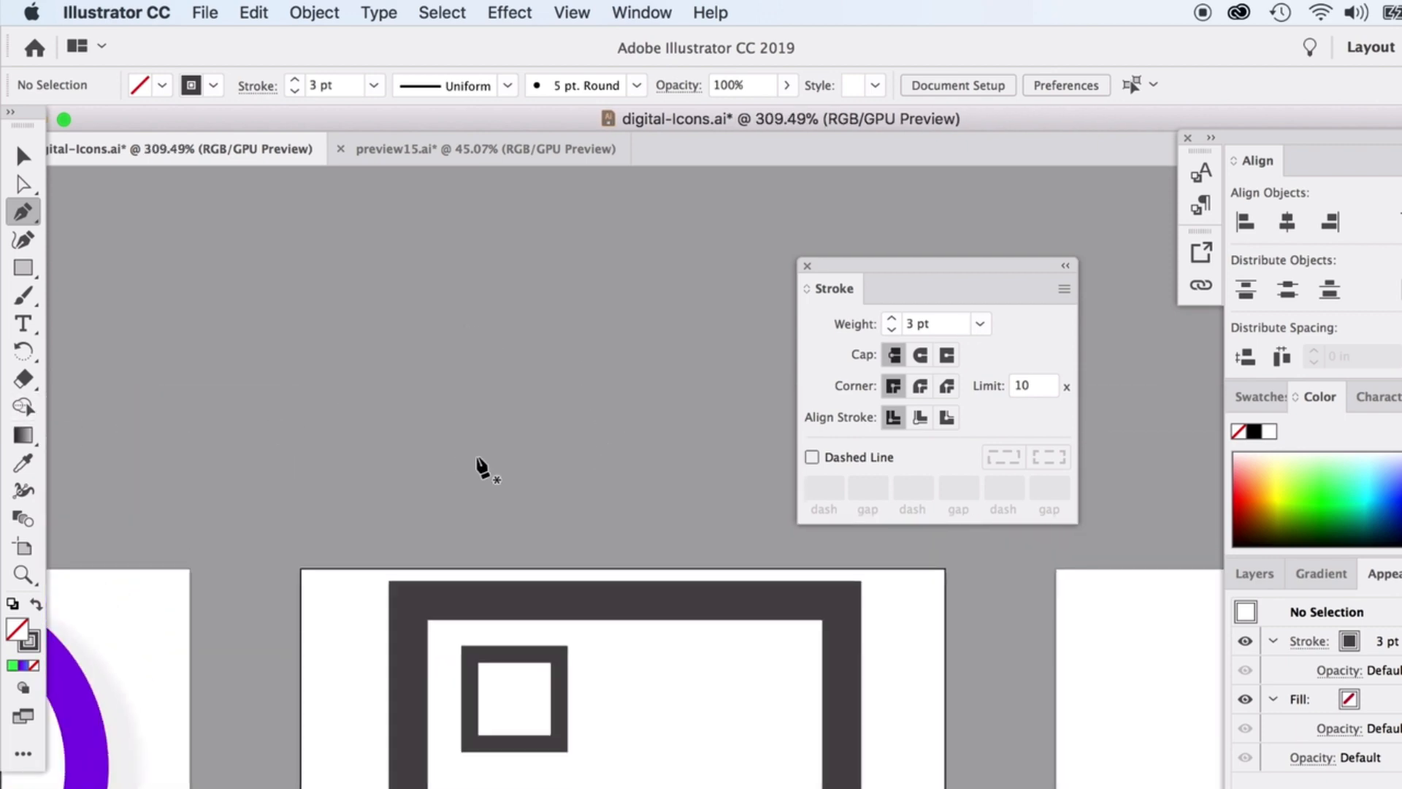
{"action": "scroll", "coordinate": [482, 467], "scroll_direction": "up", "scroll_amount": 2}
{"action": "scroll", "coordinate": [482, 467], "scroll_direction": "up", "scroll_amount": 3}
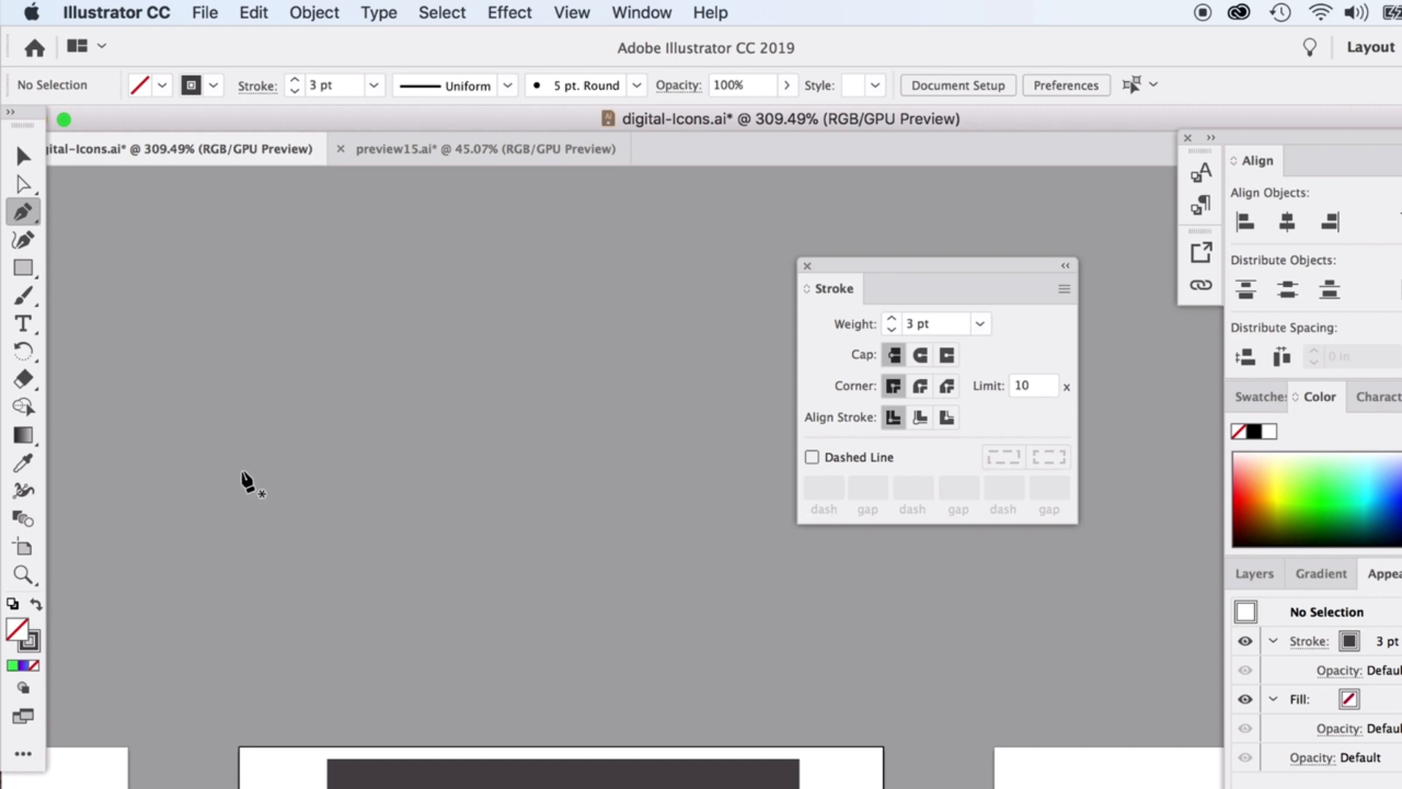
{"action": "left_click", "coordinate": [219, 472]}
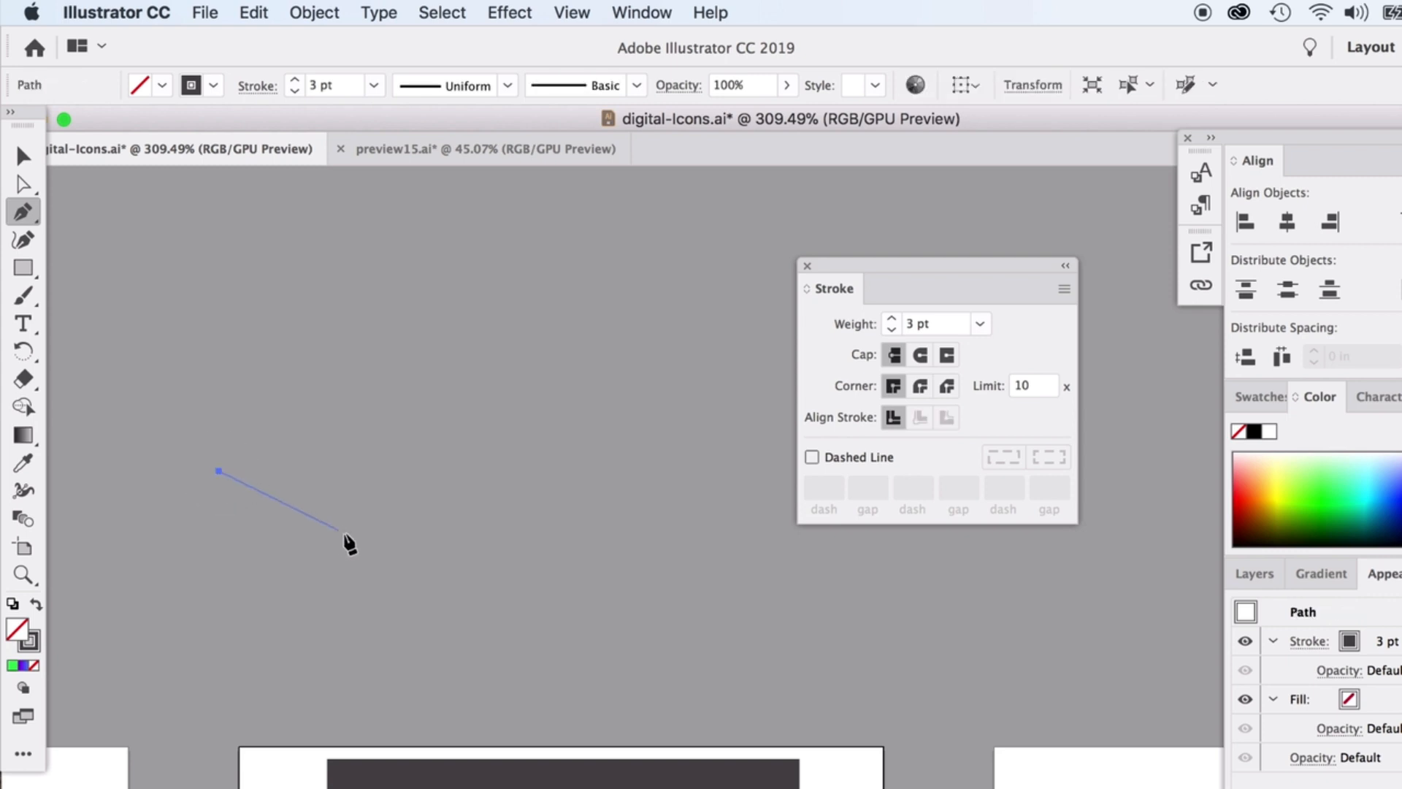
{"action": "left_click_drag", "start_coordinate": [350, 545], "coordinate": [378, 606]}
{"action": "left_click_drag", "start_coordinate": [514, 321], "coordinate": [654, 298]}
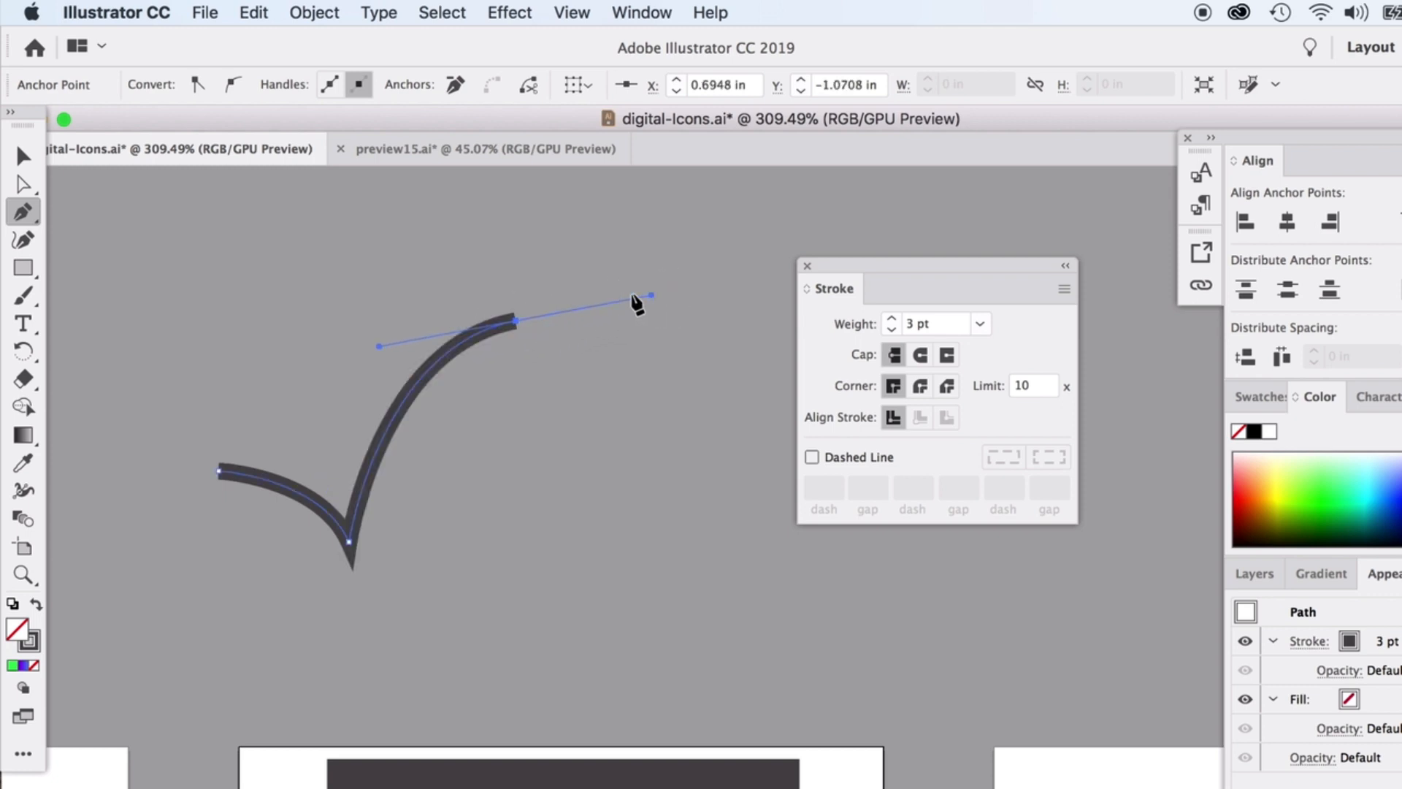
{"action": "left_click", "coordinate": [23, 156]}
Give the check mark a 9 pt stroke with a round join and flat butt caps.
{"action": "left_click", "coordinate": [892, 320]}
{"action": "left_click", "coordinate": [891, 320]}
{"action": "left_click", "coordinate": [892, 320]}
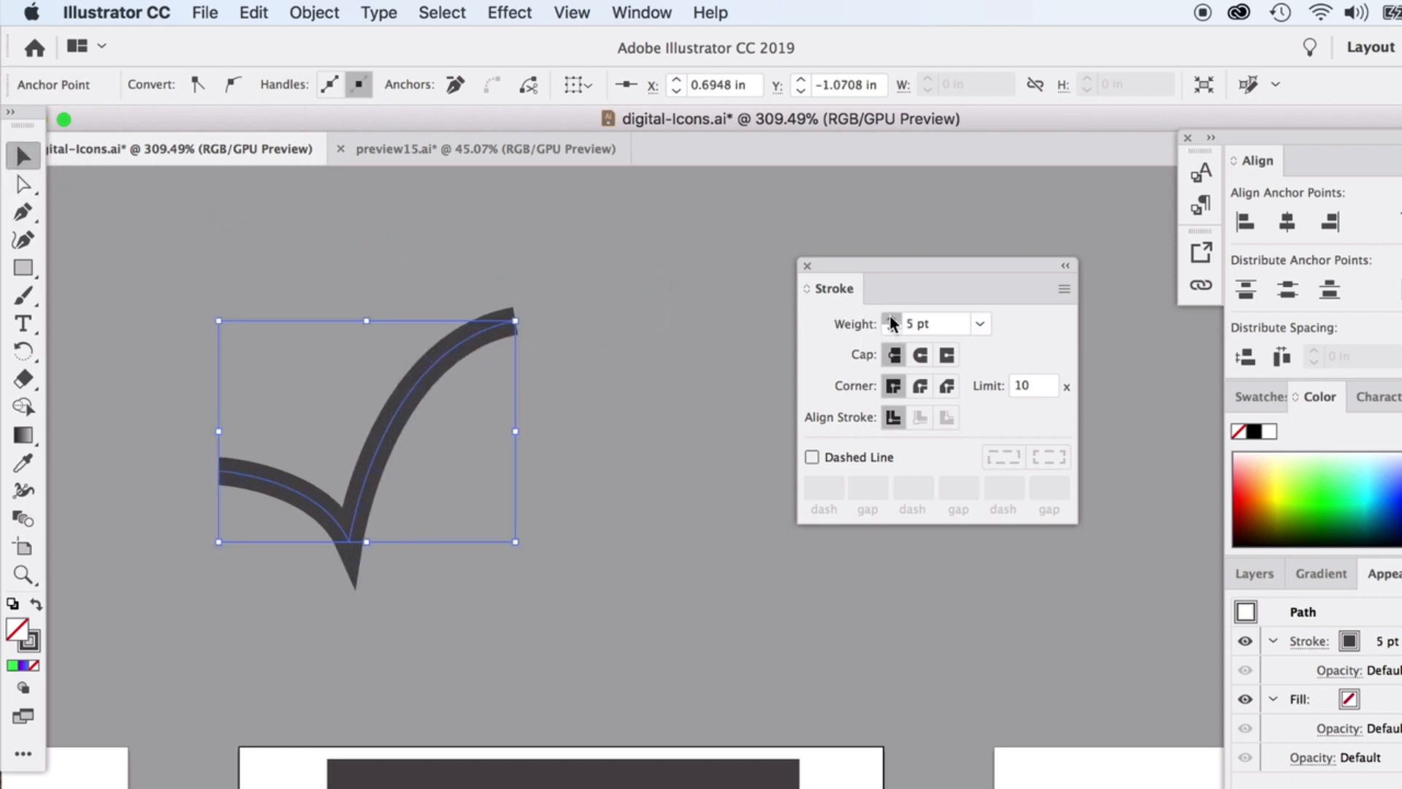
{"action": "left_click", "coordinate": [892, 320]}
{"action": "left_click", "coordinate": [892, 320]}
{"action": "left_click", "coordinate": [892, 320]}
{"action": "left_click", "coordinate": [920, 356]}
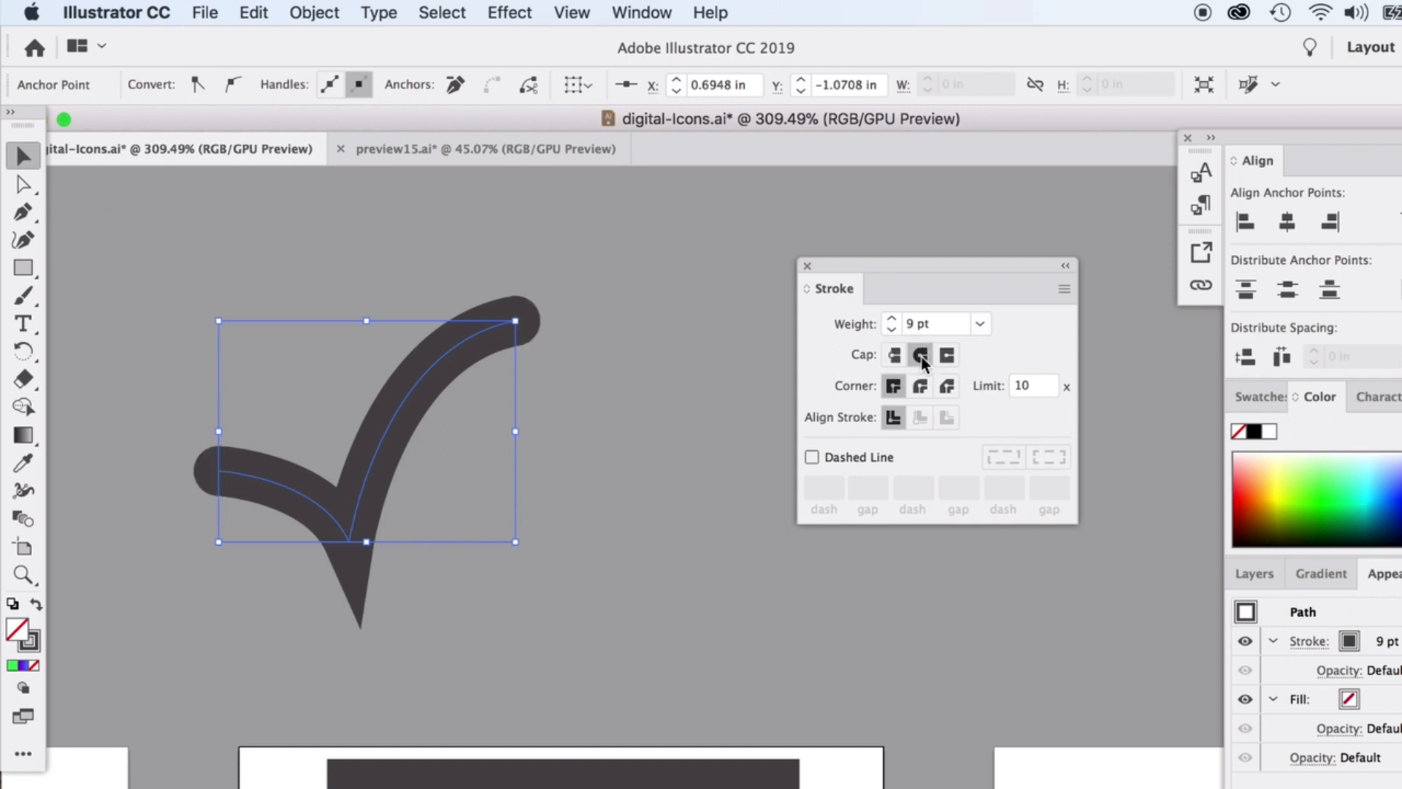
{"action": "left_click", "coordinate": [922, 387]}
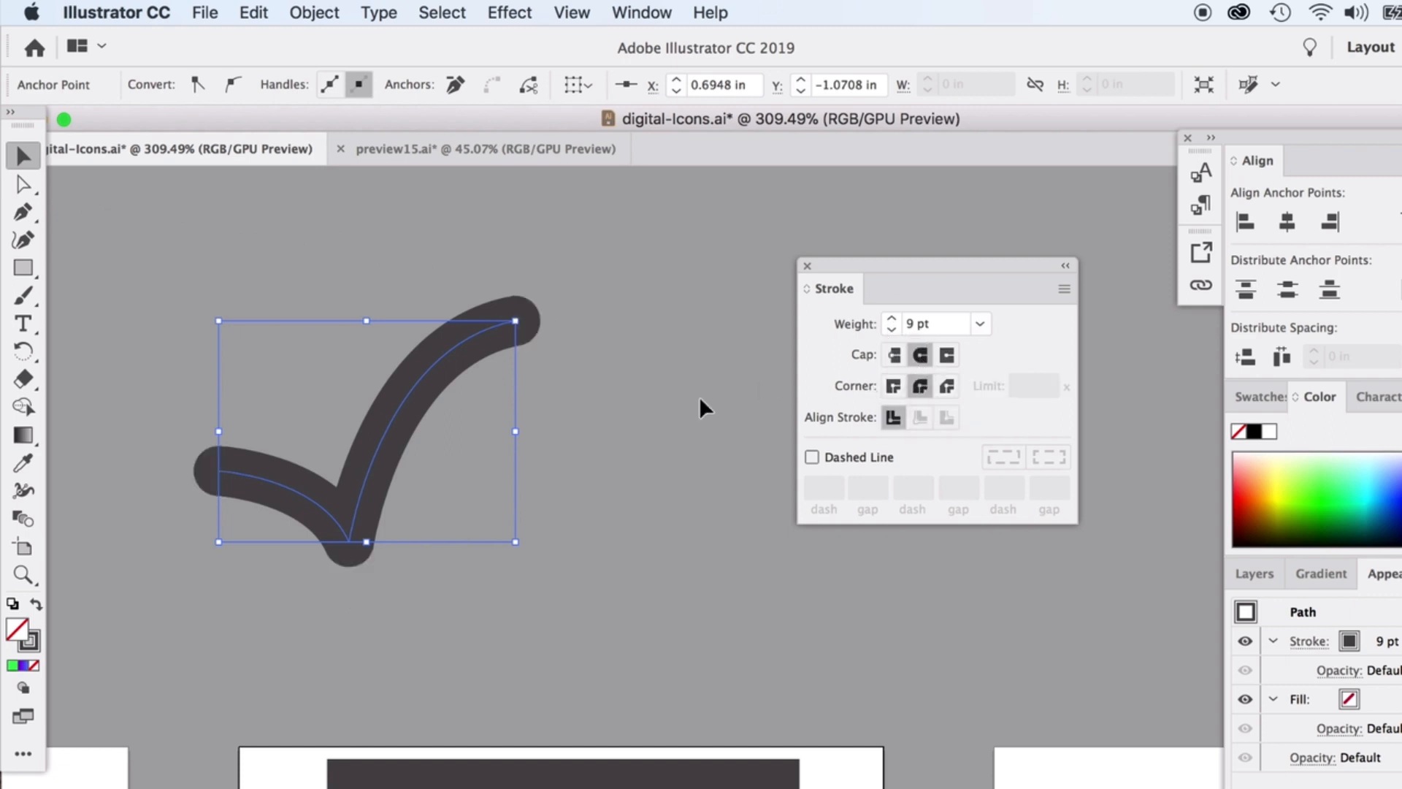
{"action": "left_click", "coordinate": [648, 455]}
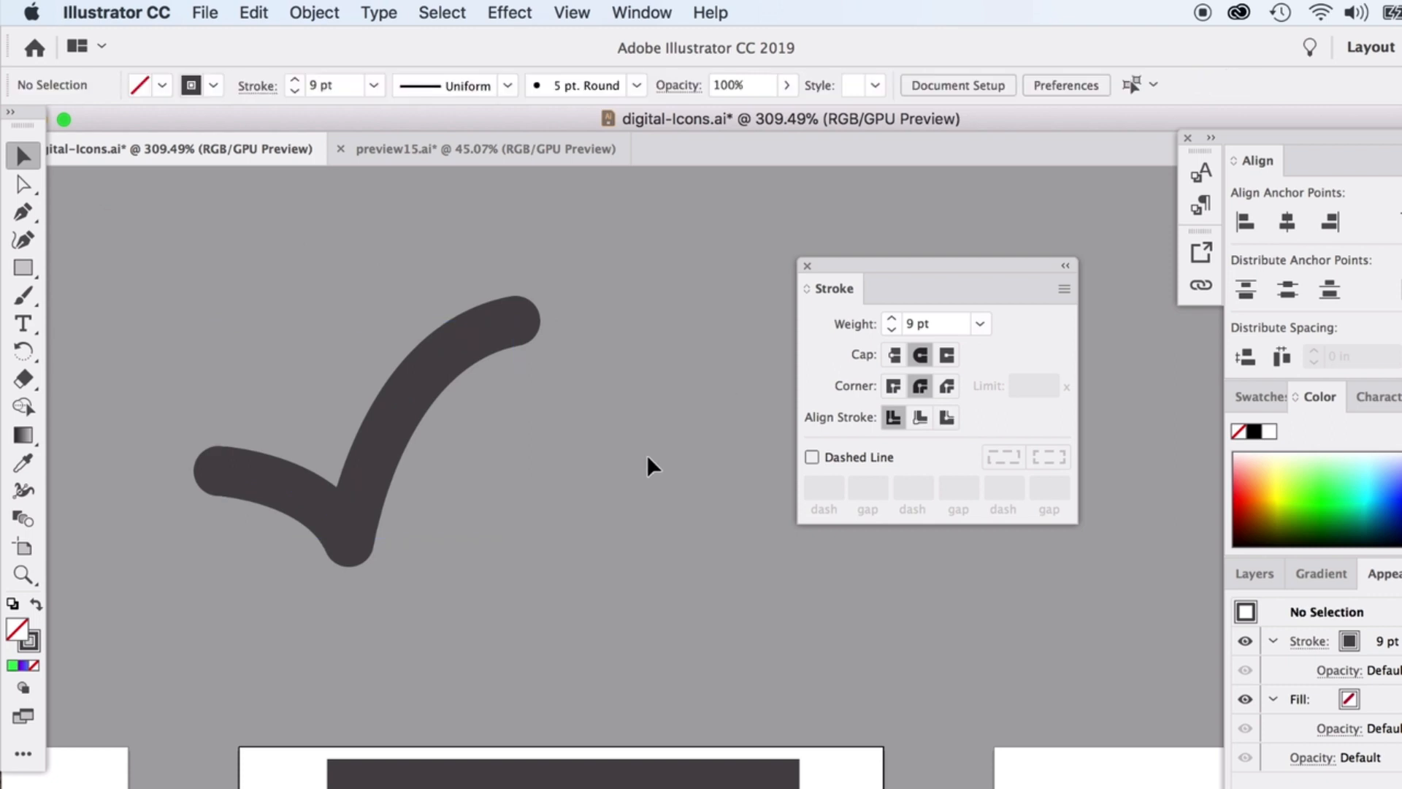
{"action": "left_click", "coordinate": [410, 413]}
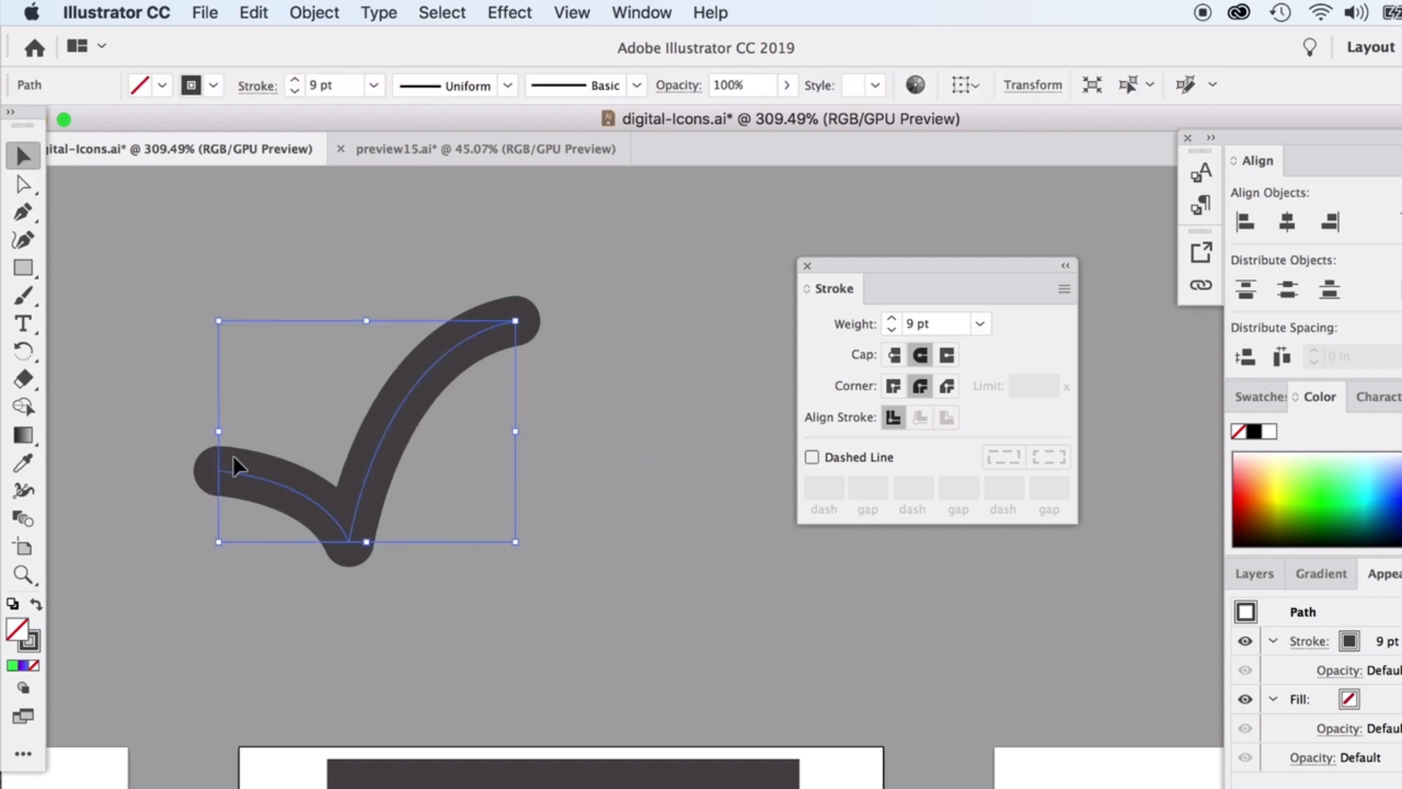
{"action": "left_click", "coordinate": [895, 356]}
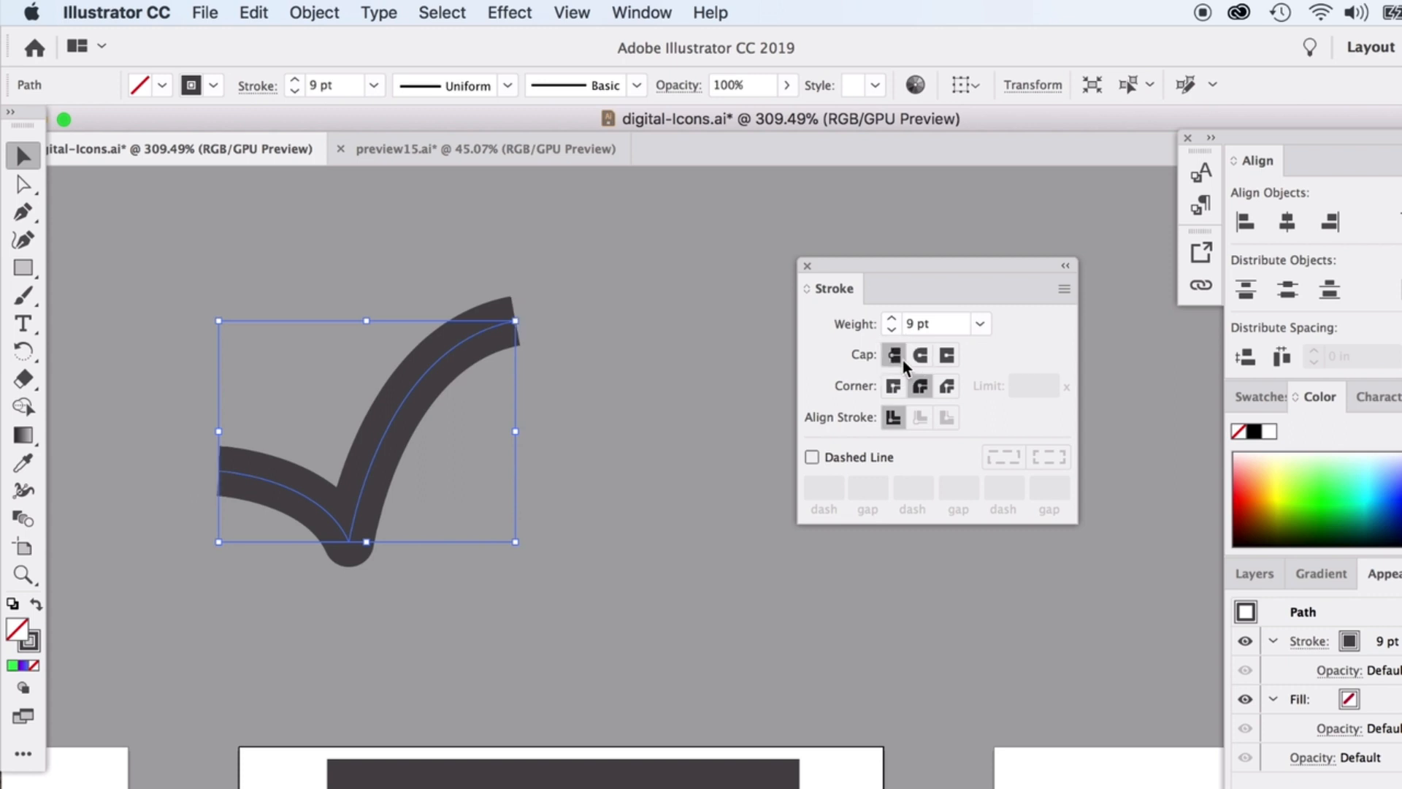
{"action": "left_click", "coordinate": [608, 347]}
Raise the check's bottom anchor and reshape the left arm's curve.
{"action": "left_click", "coordinate": [431, 387]}
{"action": "left_click", "coordinate": [24, 184]}
{"action": "left_click", "coordinate": [351, 548]}
{"action": "left_click_drag", "start_coordinate": [351, 548], "coordinate": [351, 534]}
{"action": "left_click_drag", "start_coordinate": [318, 473], "coordinate": [287, 470]}
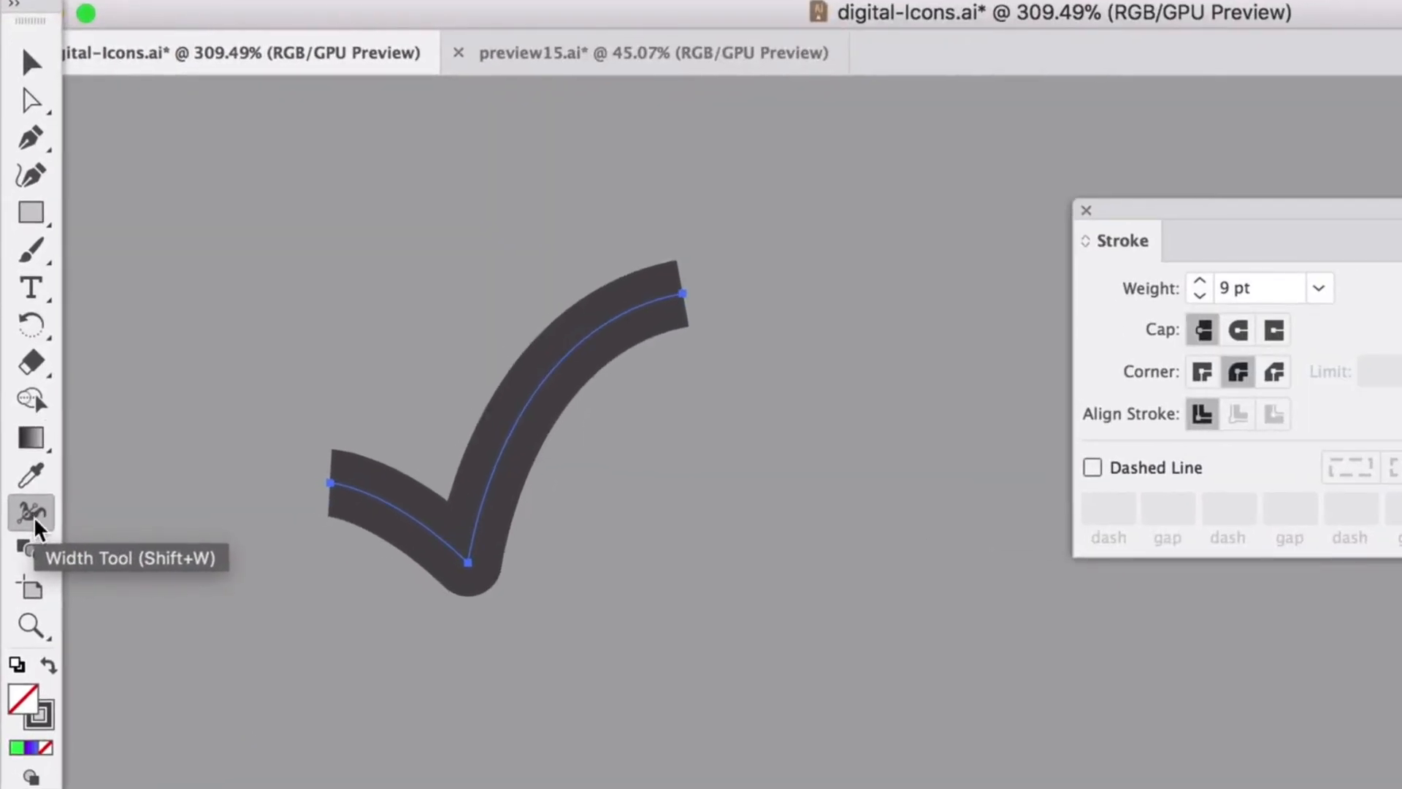
Use the Width tool to flare the check's left arm and narrow its bottom corner.
{"action": "left_click", "coordinate": [30, 788]}
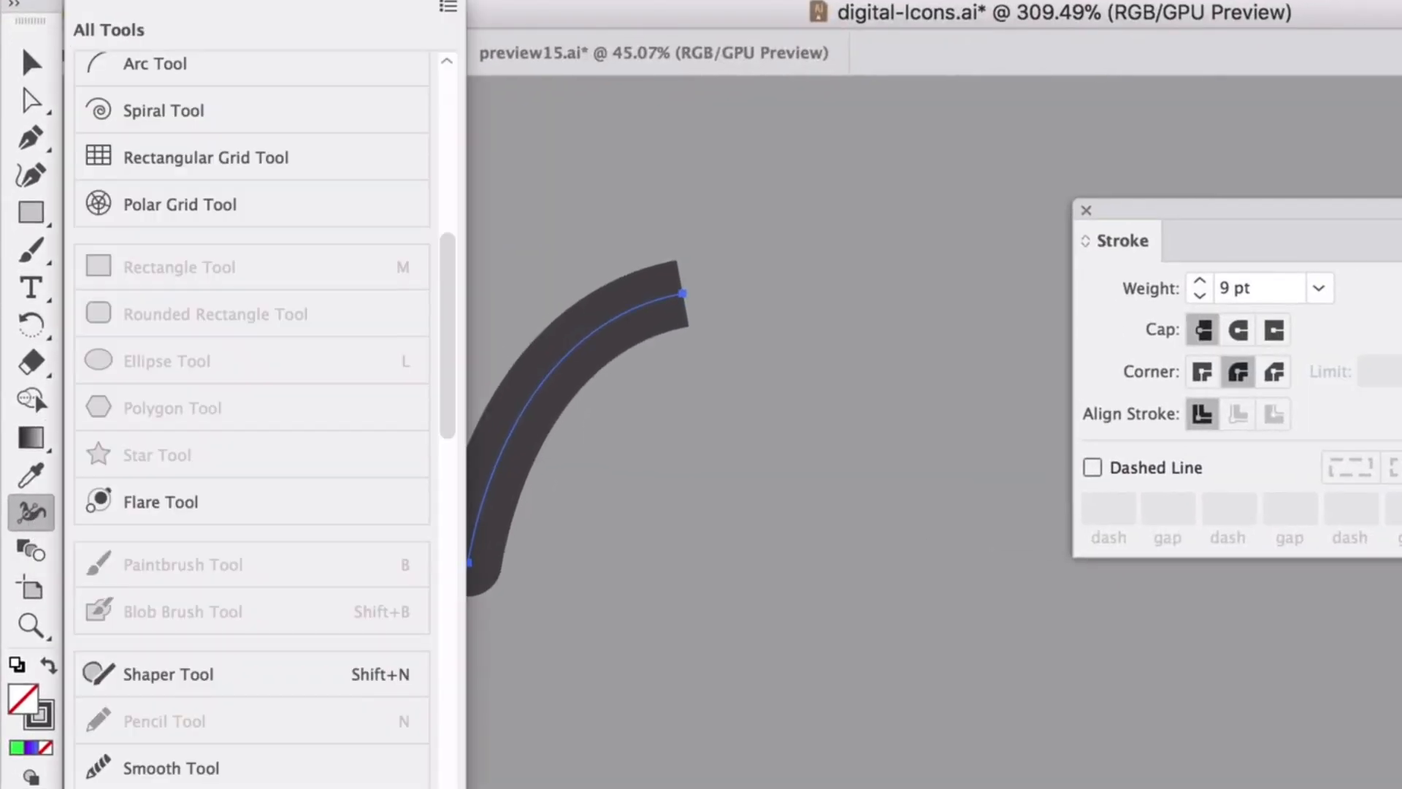
{"action": "left_click", "coordinate": [30, 788]}
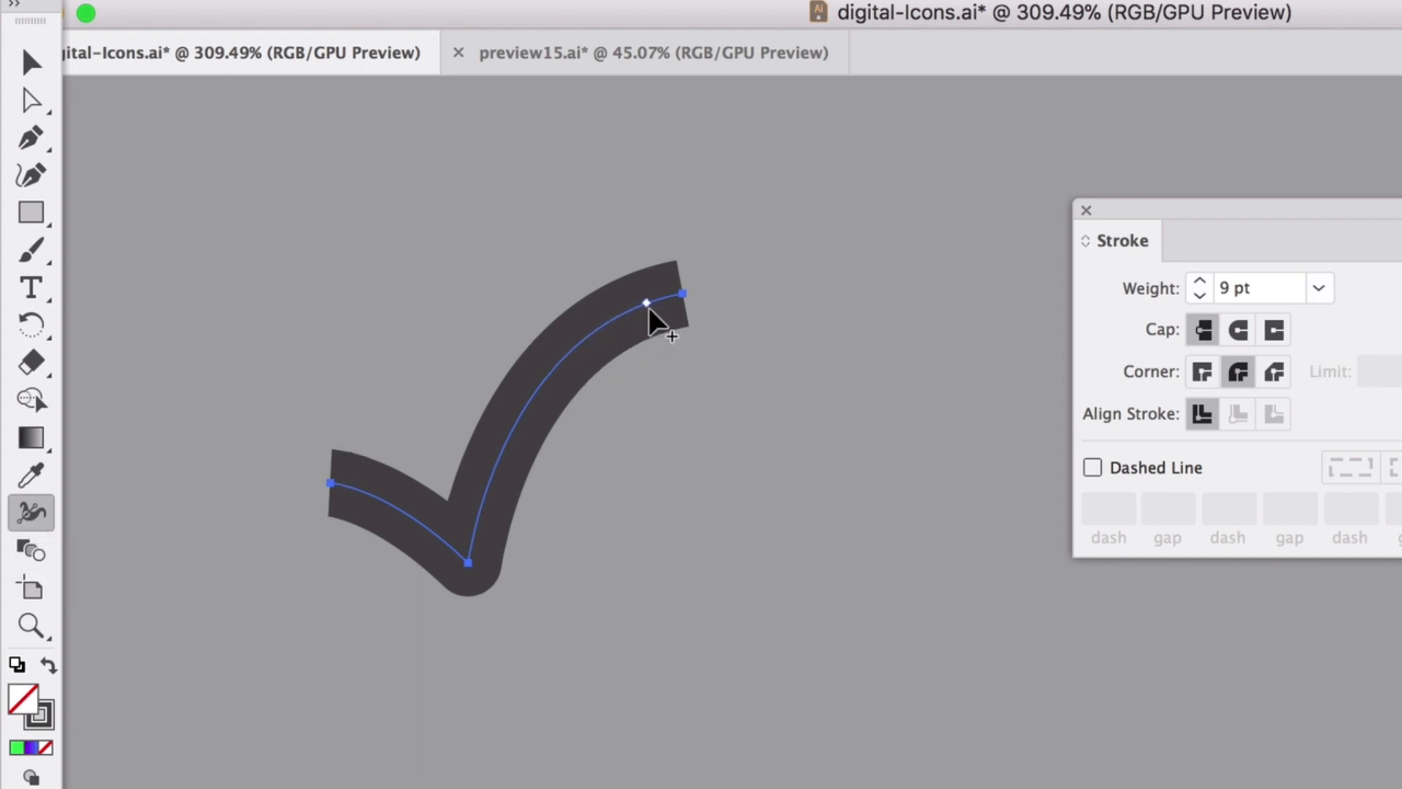
{"action": "mouse_move", "coordinate": [657, 308]}
{"action": "left_mouse_down"}
{"action": "mouse_move", "coordinate": [664, 351]}
{"action": "mouse_move", "coordinate": [689, 316]}
{"action": "mouse_move", "coordinate": [694, 348]}
{"action": "left_mouse_up"}
{"action": "key", "text": "cmd+z"}
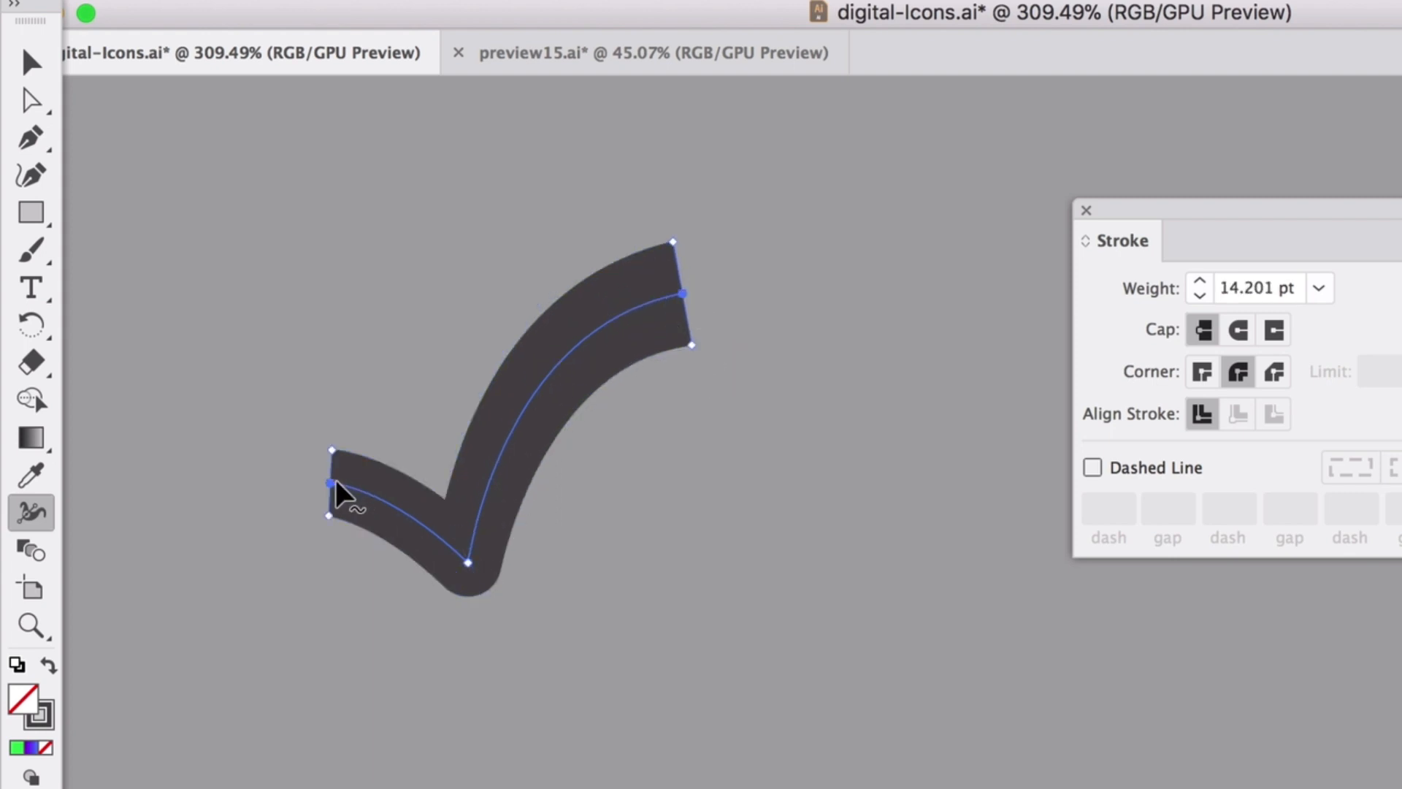
{"action": "mouse_move", "coordinate": [336, 484]}
{"action": "left_mouse_down"}
{"action": "mouse_move", "coordinate": [335, 496]}
{"action": "mouse_move", "coordinate": [335, 426]}
{"action": "left_mouse_up"}
{"action": "key", "text": "super+z"}
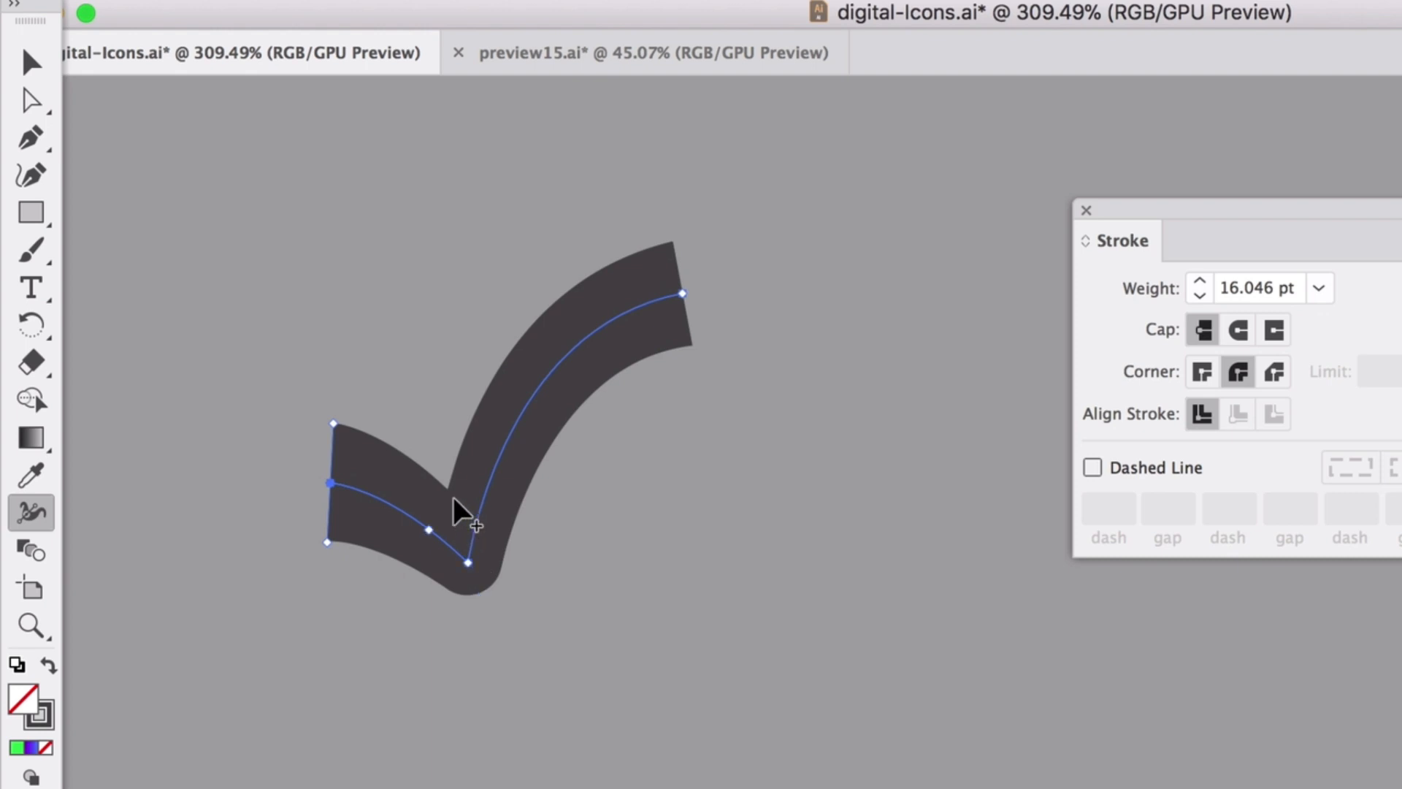
{"action": "left_click", "coordinate": [468, 563]}
{"action": "left_click_drag", "start_coordinate": [459, 533], "coordinate": [460, 540]}
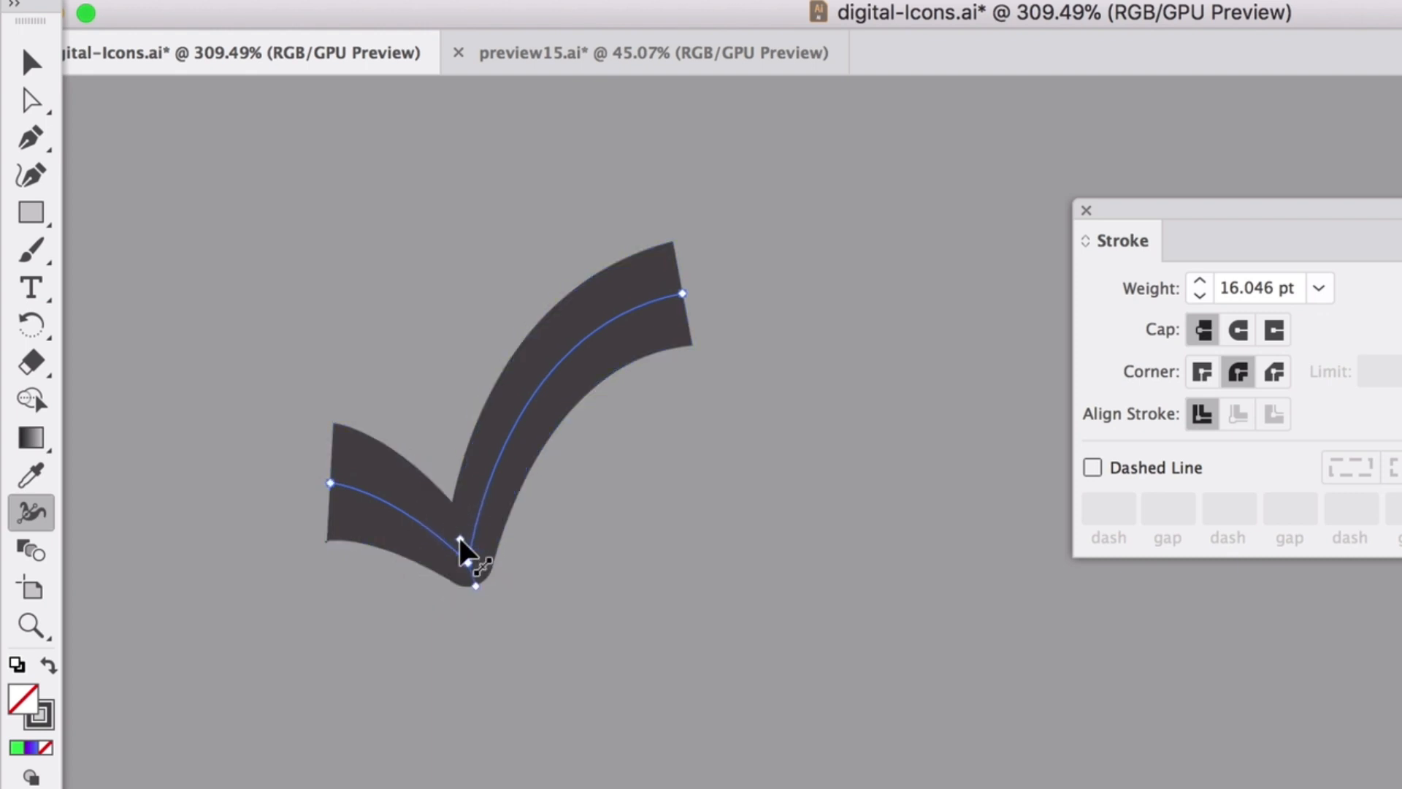
{"action": "left_click", "coordinate": [29, 64]}
{"action": "left_click", "coordinate": [241, 254]}
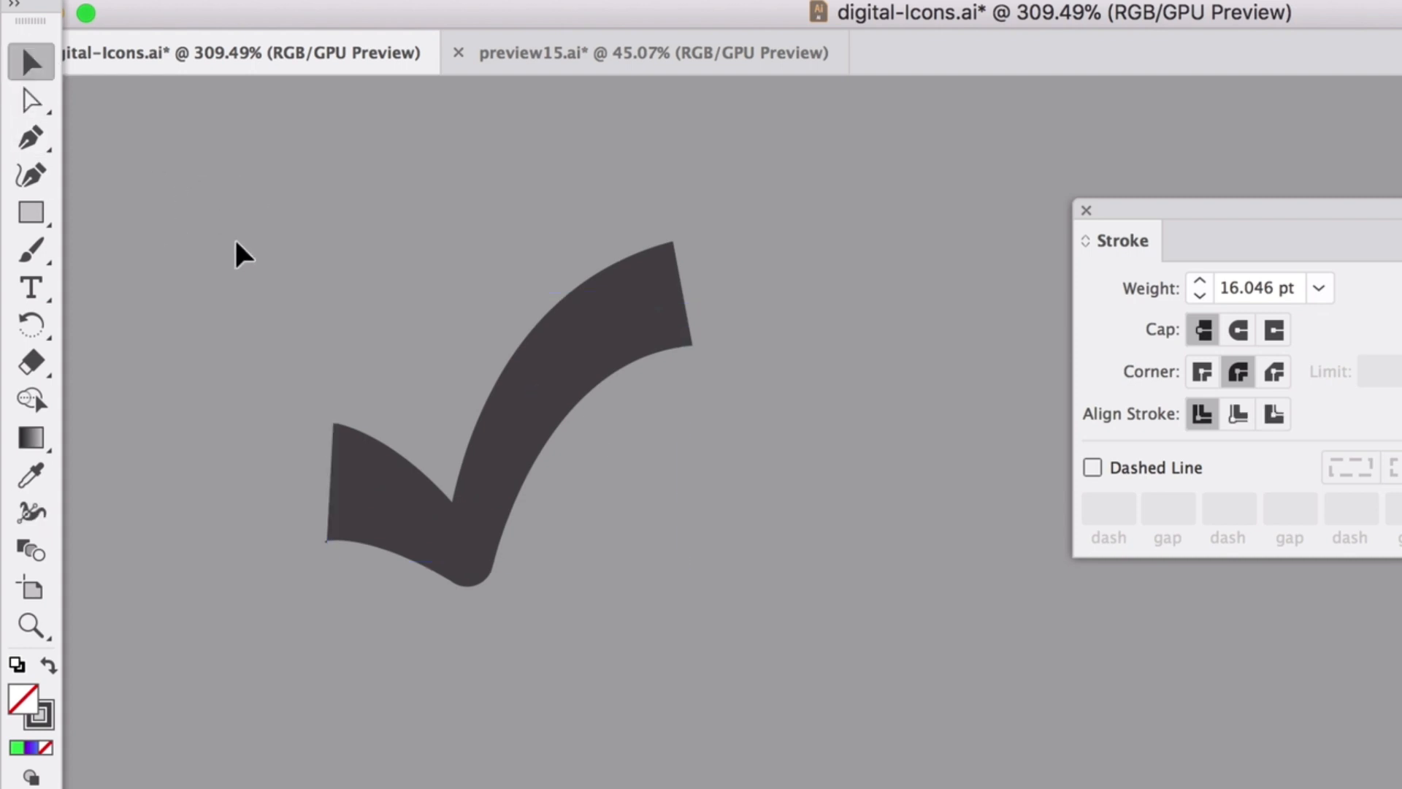
{"action": "left_click", "coordinate": [632, 321]}
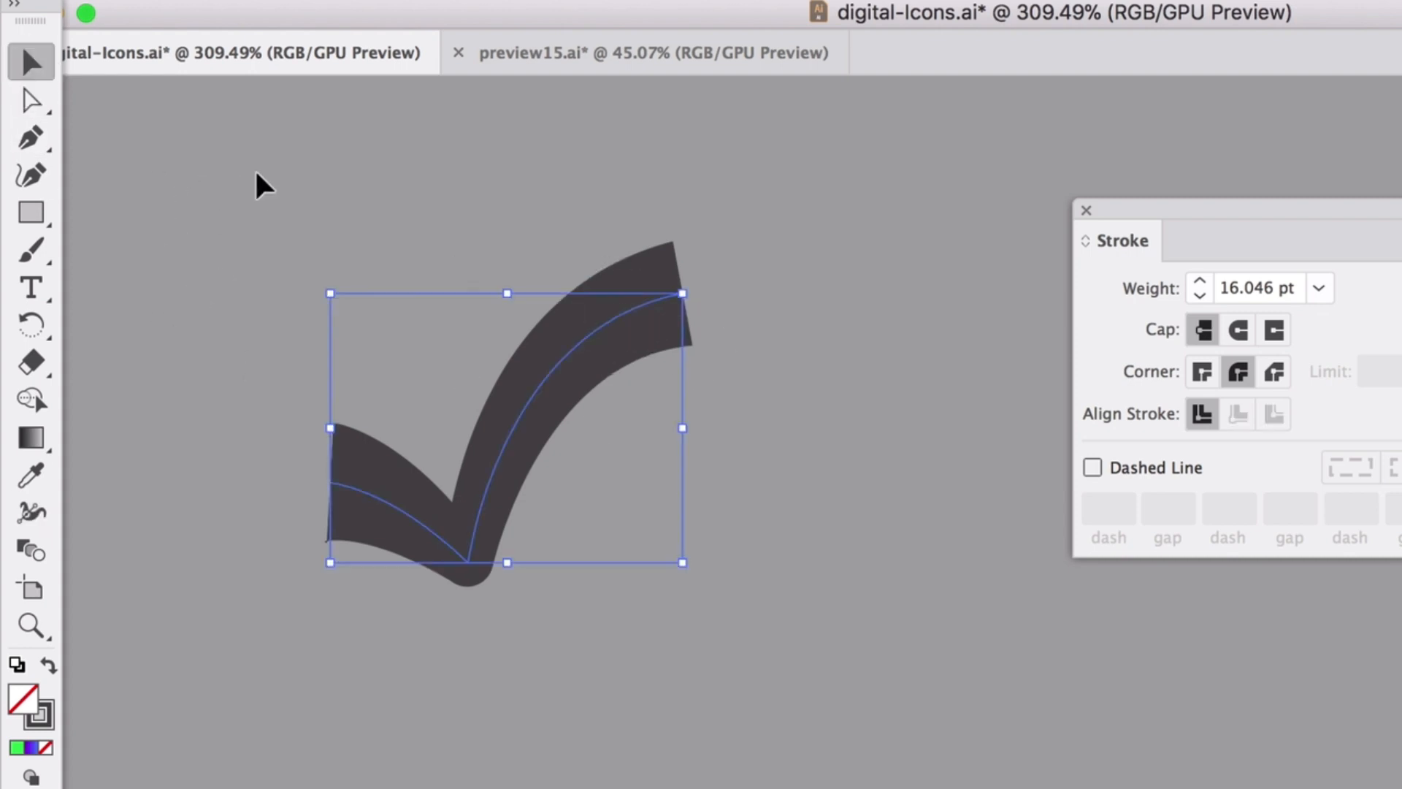
Start a new closed check outline, plotting the short arm and lower-right point.
{"action": "left_click", "coordinate": [31, 100]}
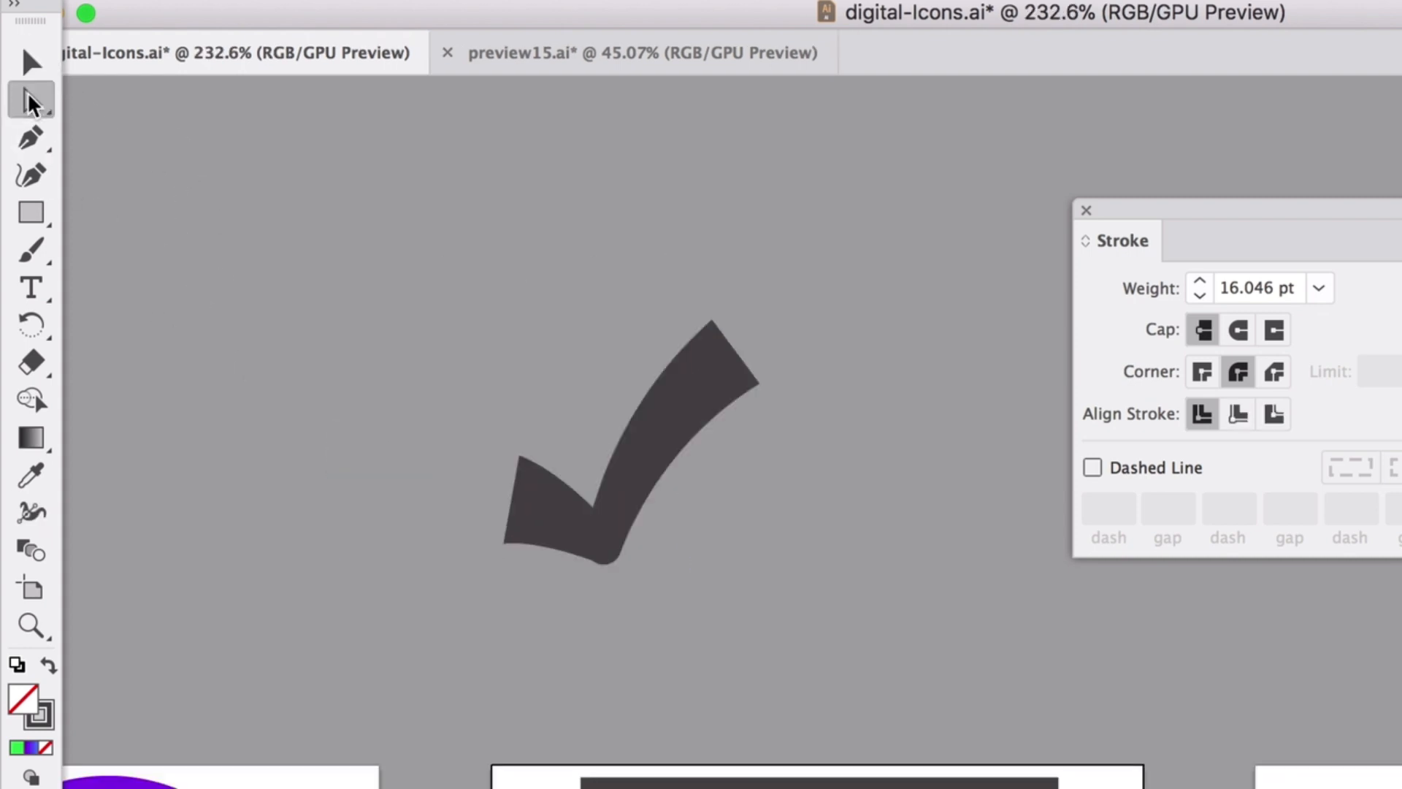
{"action": "key", "text": "v"}
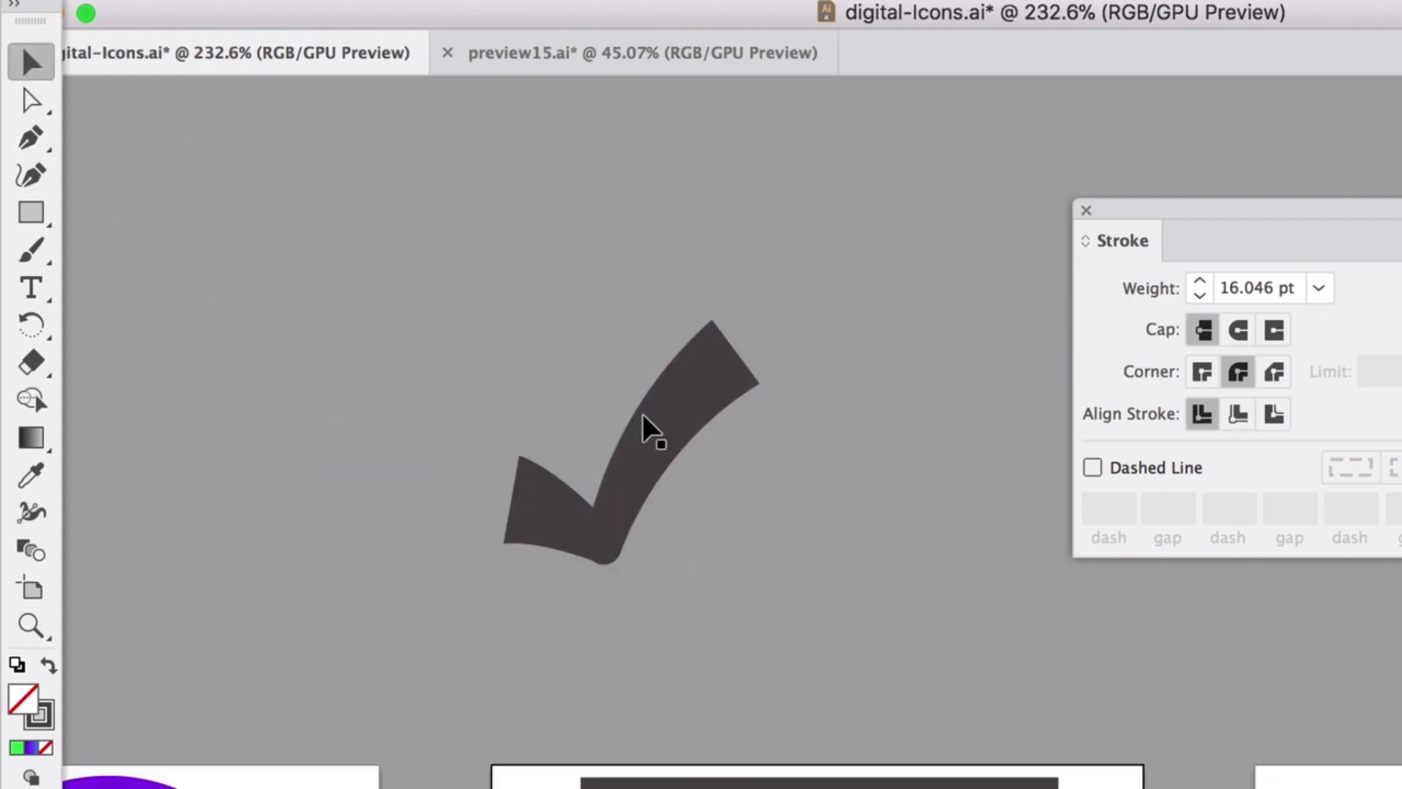
{"action": "scroll", "coordinate": [661, 433], "scroll_direction": "up", "scroll_amount": 3}
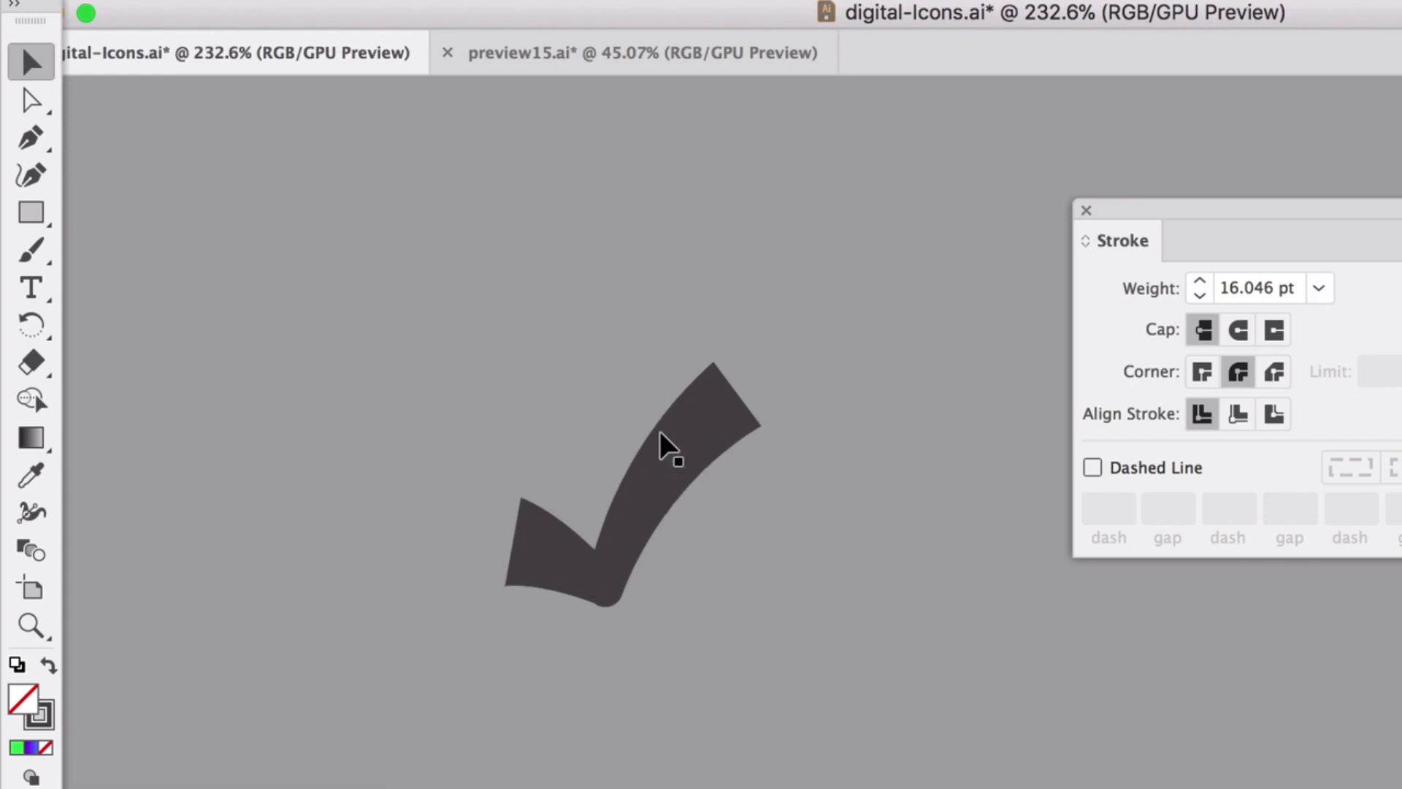
{"action": "scroll", "coordinate": [146, 362], "scroll_direction": "up", "scroll_amount": 3}
{"action": "left_click", "coordinate": [27, 132]}
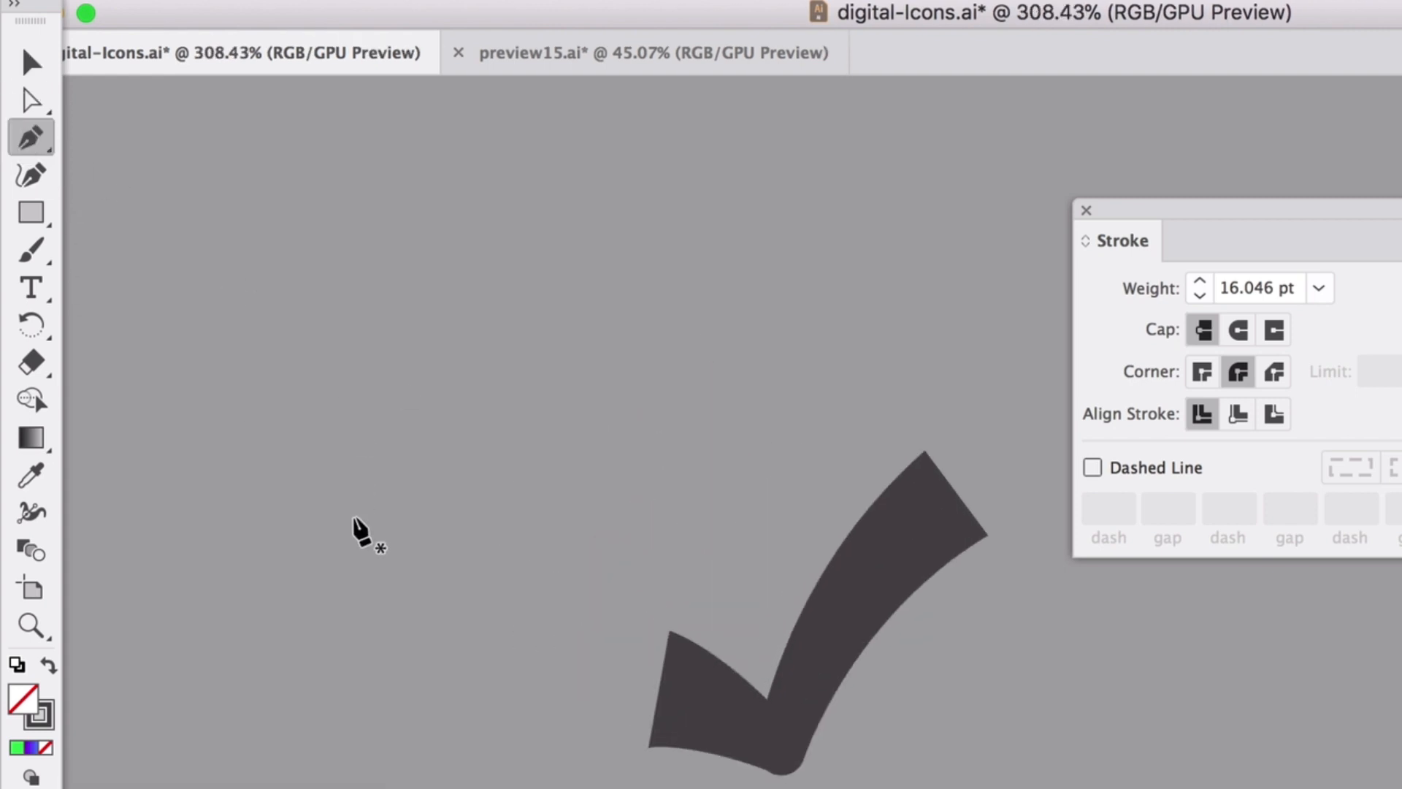
{"action": "scroll", "coordinate": [353, 532], "scroll_direction": "up", "scroll_amount": 2}
{"action": "left_click", "coordinate": [234, 453]}
{"action": "left_click", "coordinate": [358, 295]}
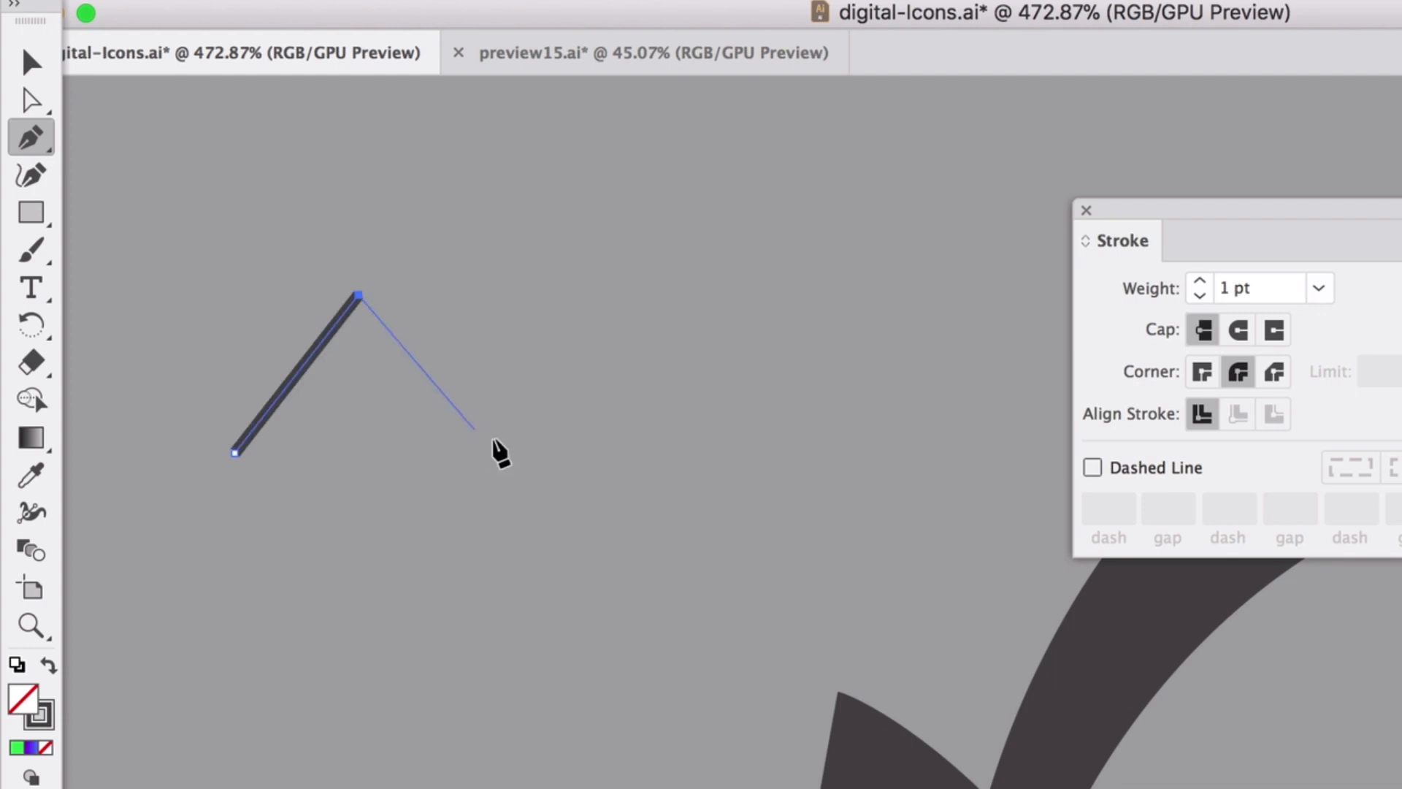
{"action": "left_click_drag", "start_coordinate": [586, 525], "coordinate": [657, 633]}
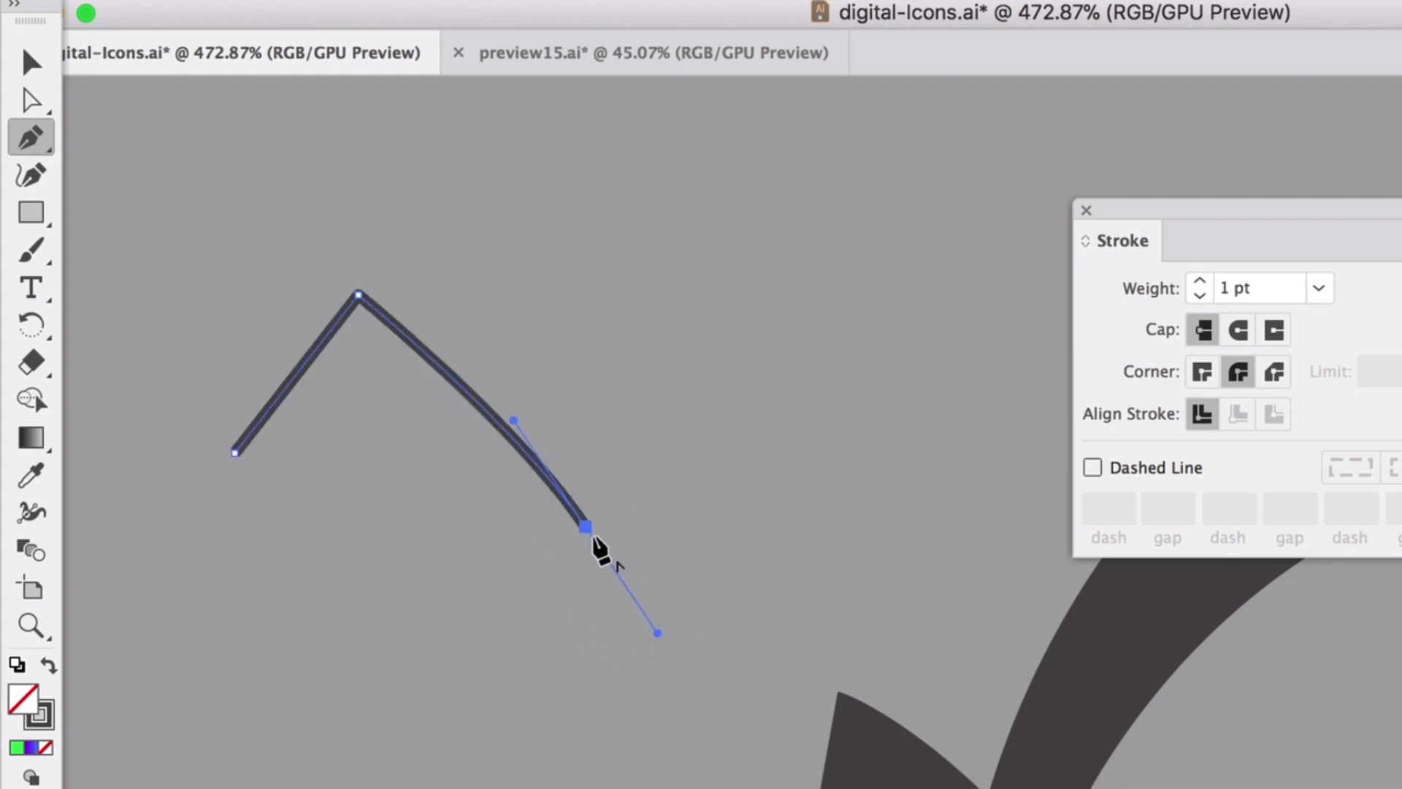
{"action": "left_click", "coordinate": [587, 527]}
Complete the outline through the long arm's top, tip and bottom point, closing it.
{"action": "scroll", "coordinate": [593, 529], "scroll_direction": "down", "scroll_amount": 2}
{"action": "scroll", "coordinate": [589, 533], "scroll_direction": "down", "scroll_amount": 1}
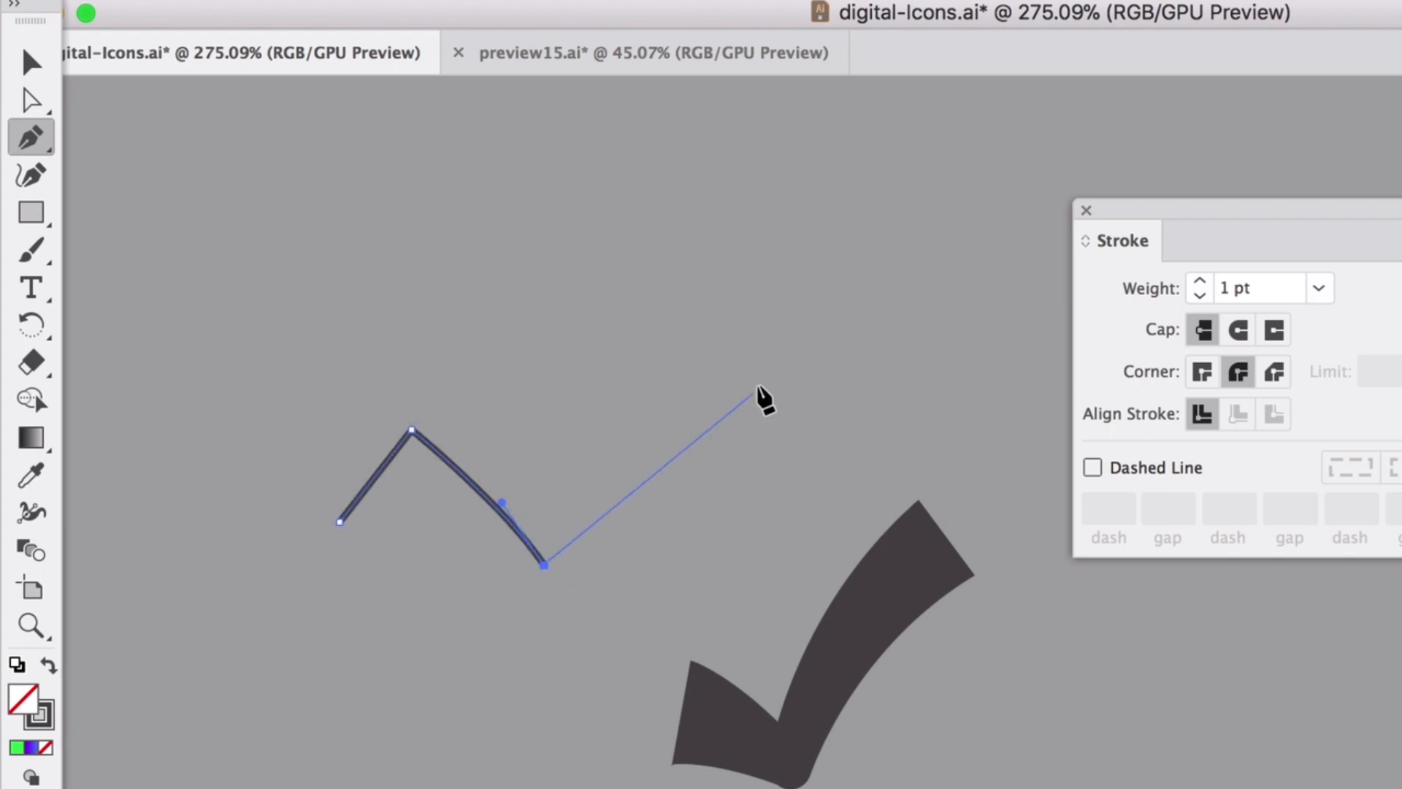
{"action": "left_click_drag", "start_coordinate": [712, 351], "coordinate": [829, 300]}
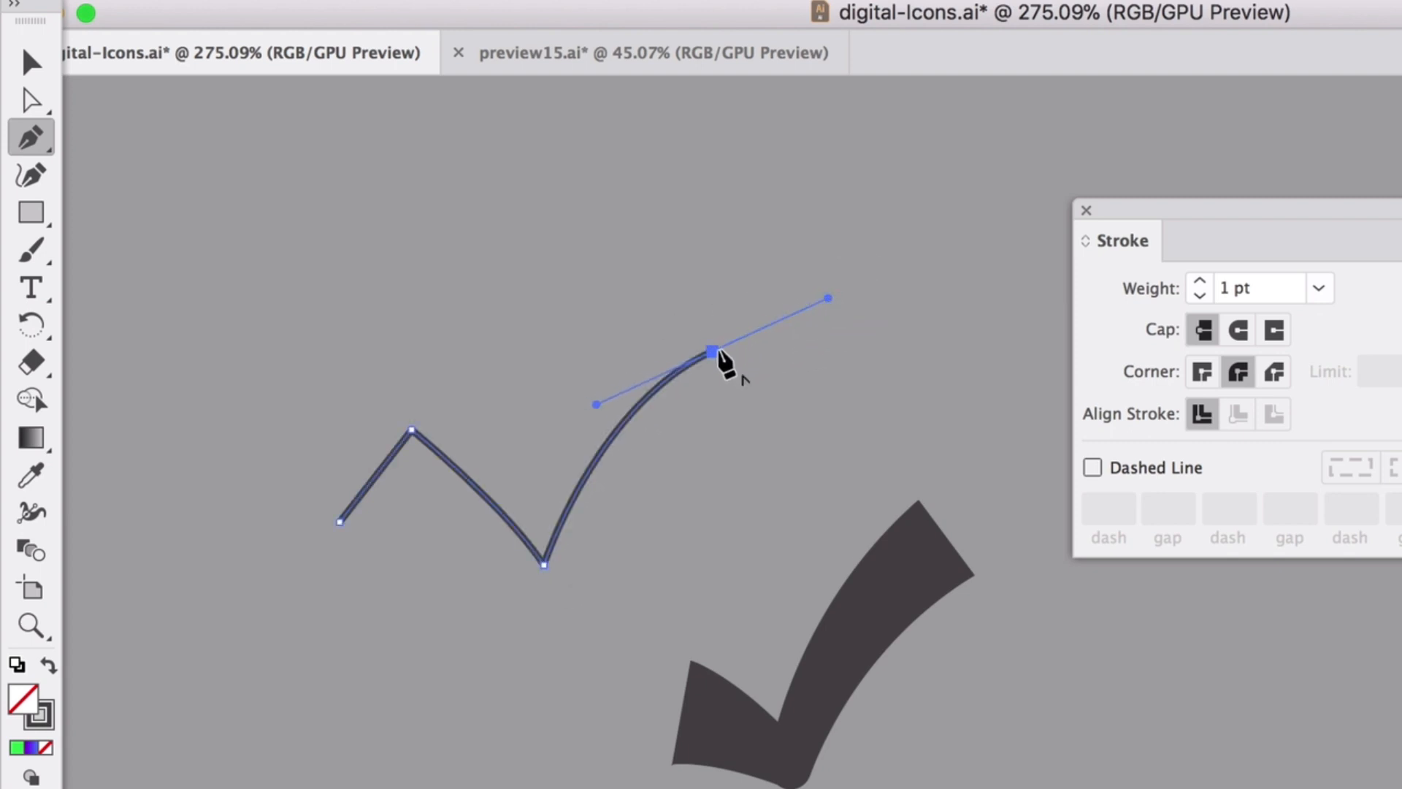
{"action": "left_click", "coordinate": [714, 353]}
{"action": "left_click", "coordinate": [774, 471]}
{"action": "left_click_drag", "start_coordinate": [552, 673], "coordinate": [511, 787]}
{"action": "left_click", "coordinate": [552, 673]}
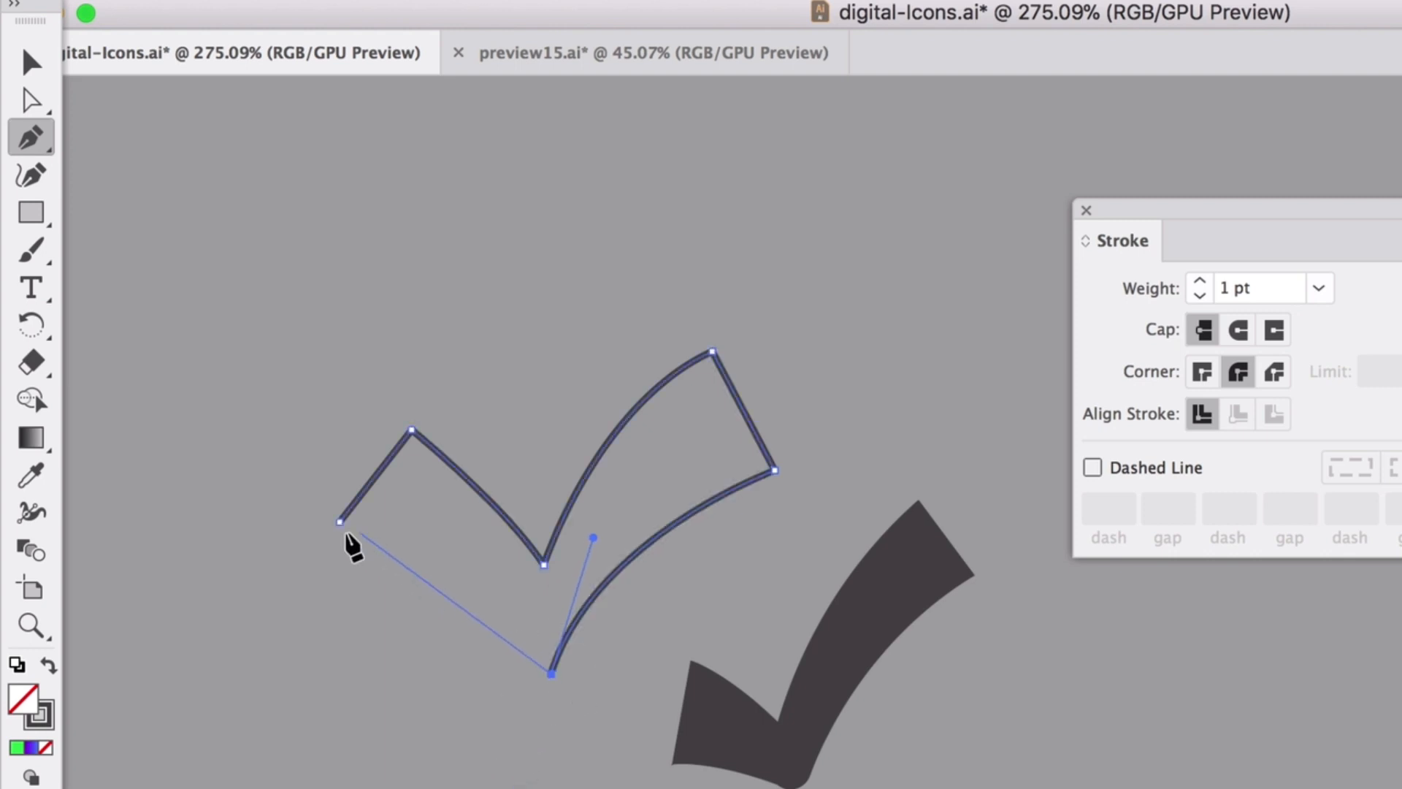
{"action": "left_click_drag", "start_coordinate": [339, 522], "coordinate": [251, 538]}
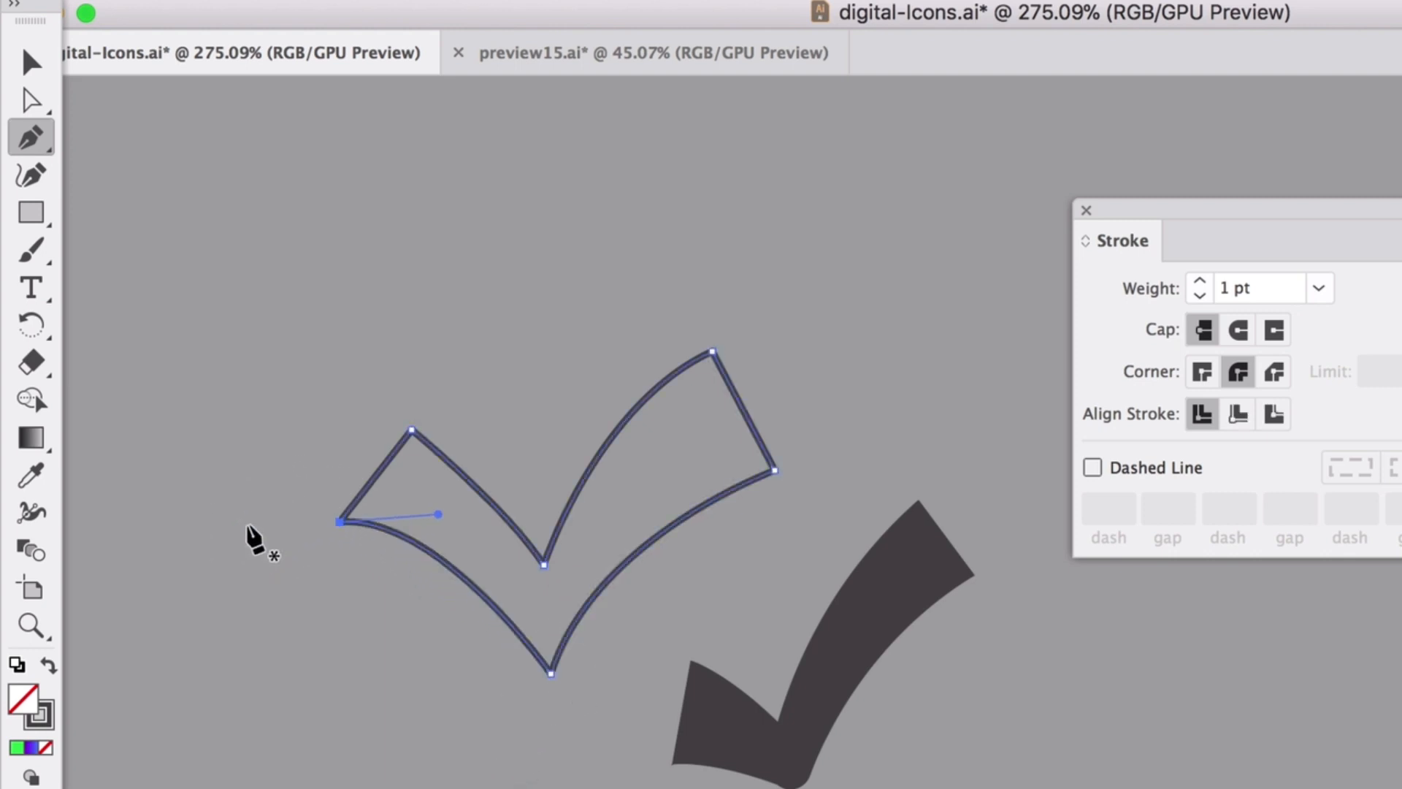
Pull the outline's left points inward and scale down the green-filled check.
{"action": "left_click", "coordinate": [30, 64]}
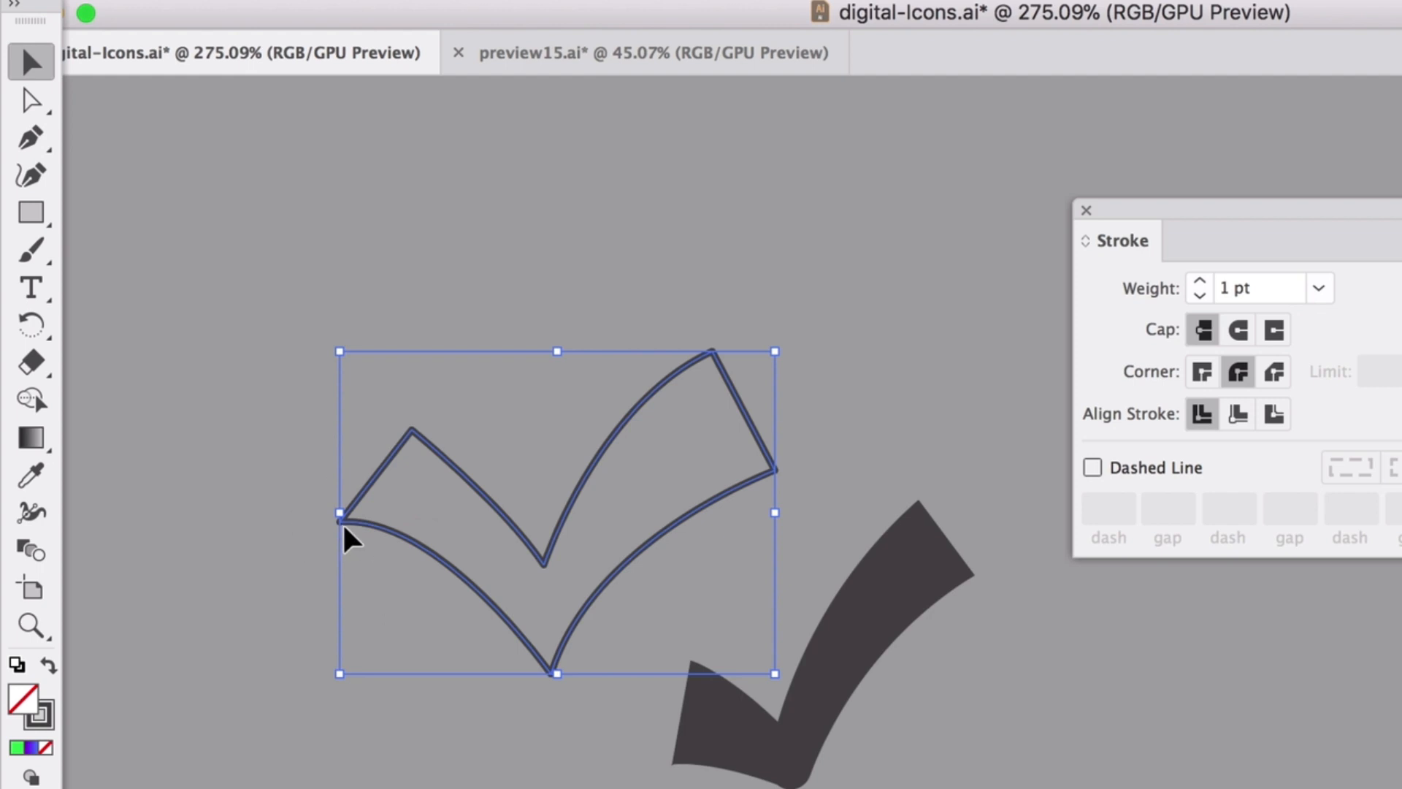
{"action": "left_click", "coordinate": [299, 494]}
{"action": "left_click", "coordinate": [416, 546]}
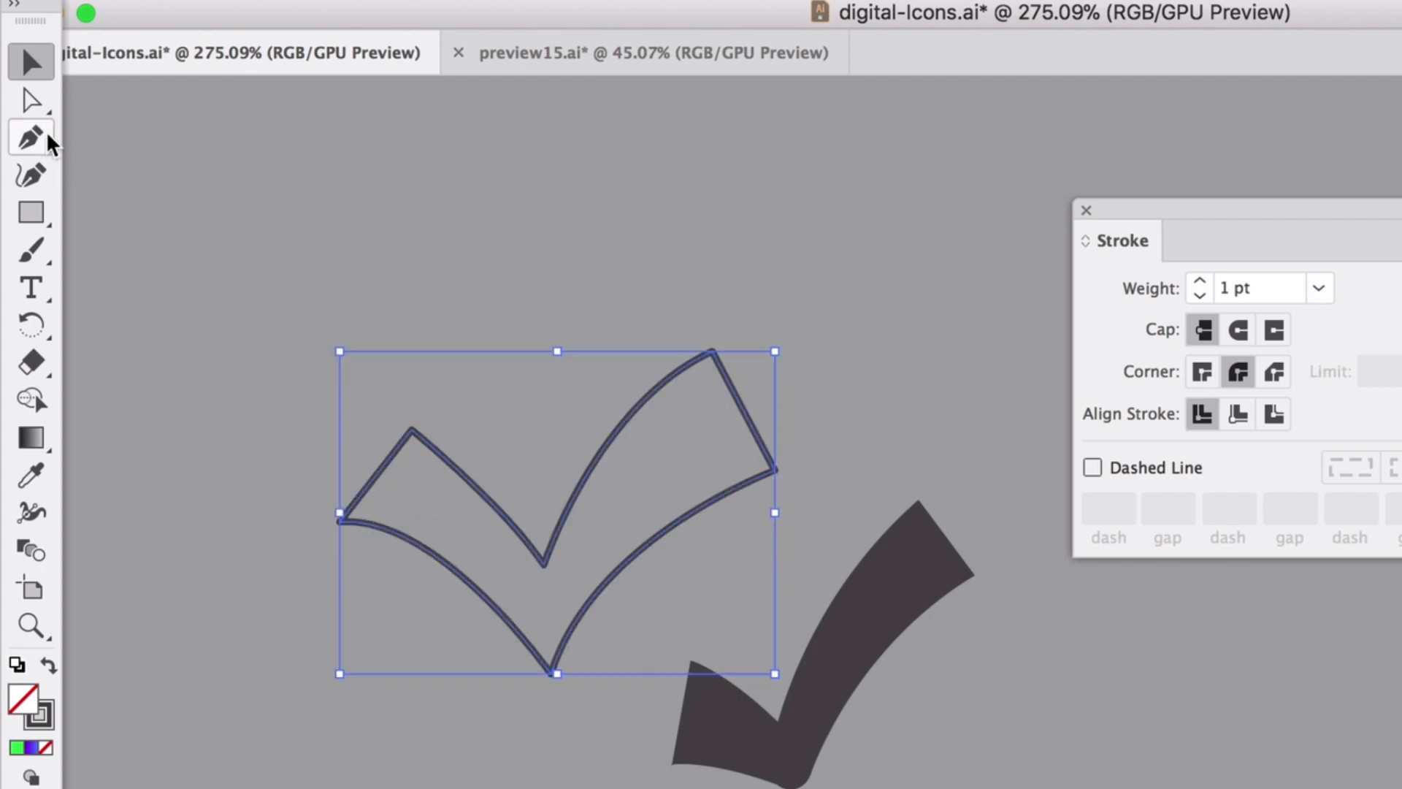
{"action": "left_click", "coordinate": [32, 101]}
{"action": "left_click_drag", "start_coordinate": [351, 531], "coordinate": [407, 559]}
{"action": "left_click_drag", "start_coordinate": [417, 444], "coordinate": [444, 489]}
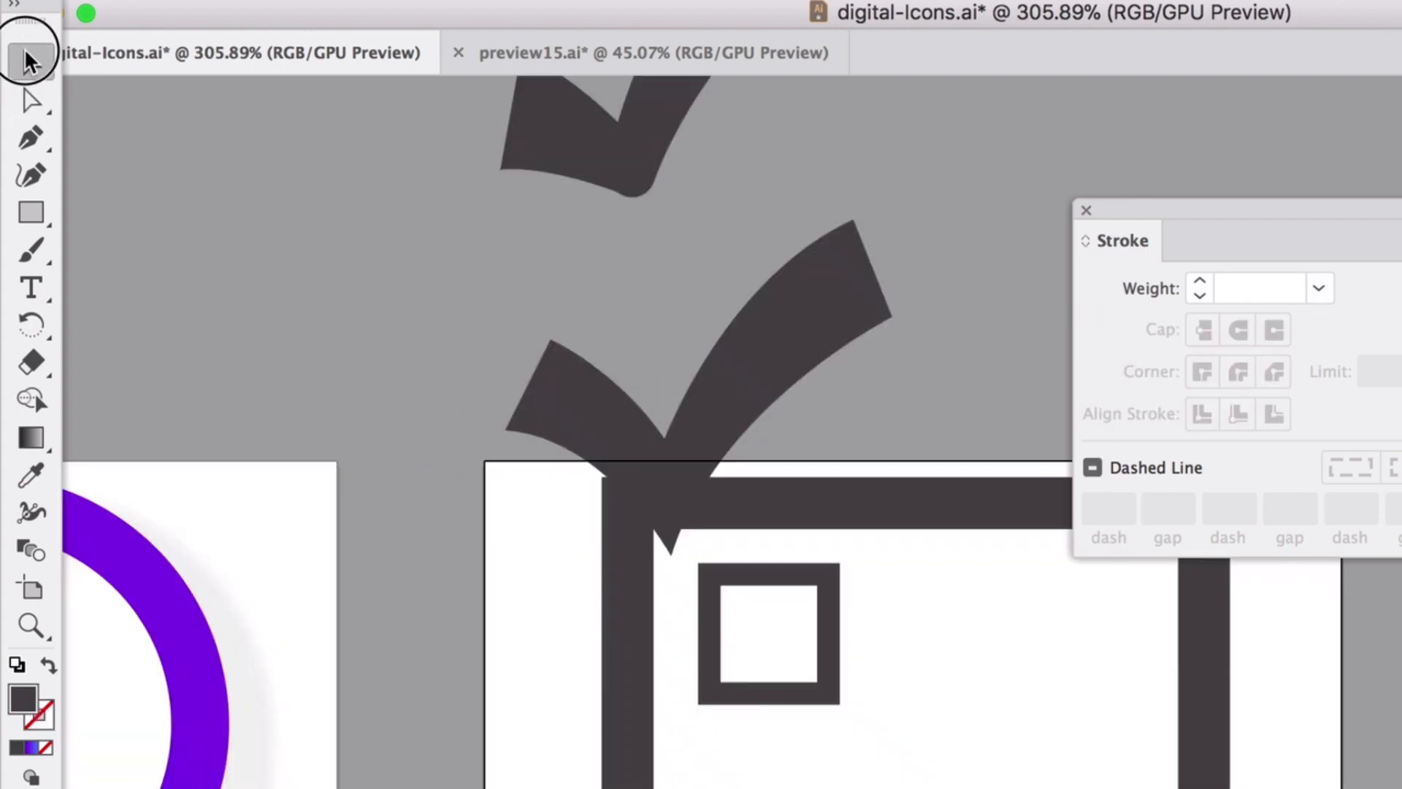
{"action": "left_click", "coordinate": [790, 270]}
{"action": "left_click_drag", "start_coordinate": [899, 225], "coordinate": [689, 397]}
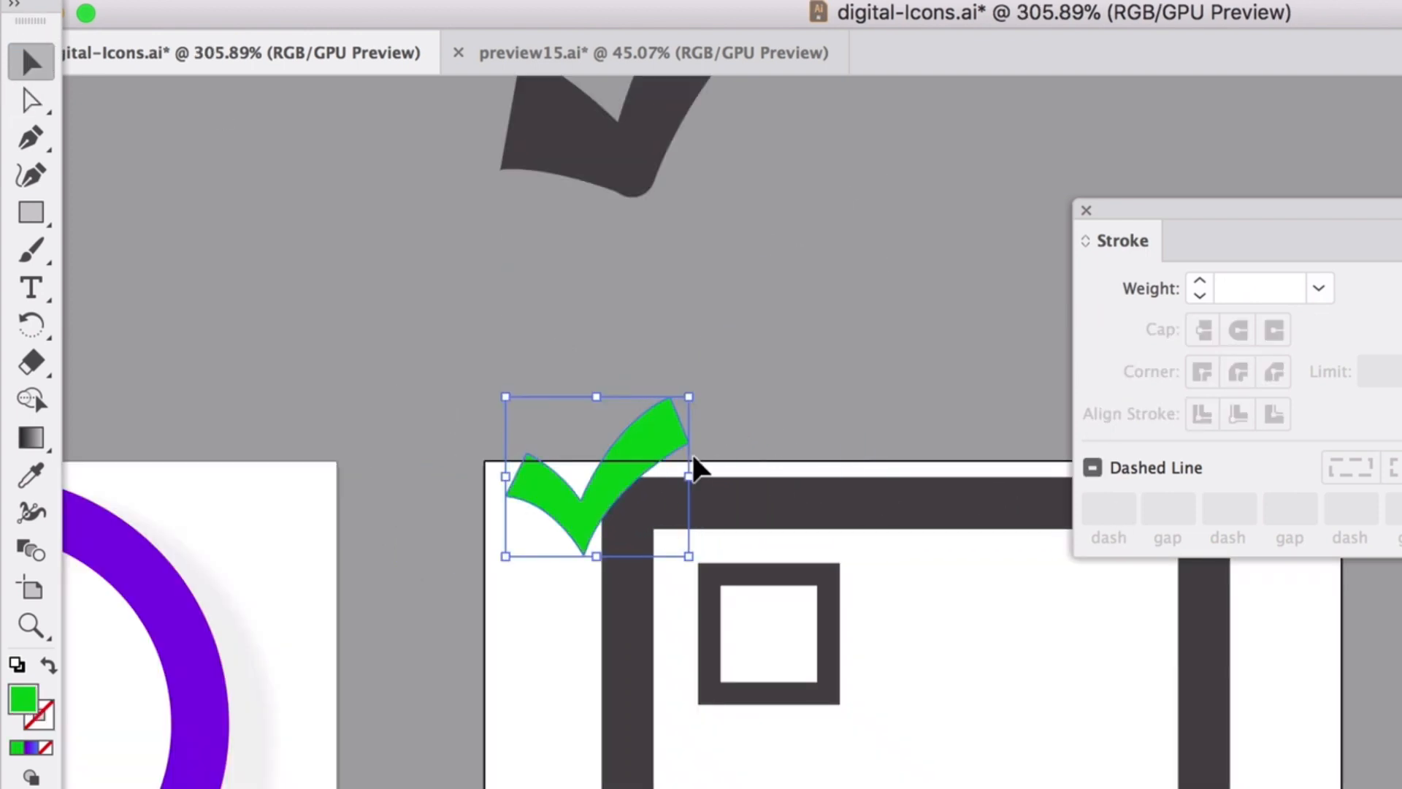
Fit the green check into the first checkbox and paste copies into the second and third.
{"action": "left_click_drag", "start_coordinate": [652, 464], "coordinate": [869, 596]}
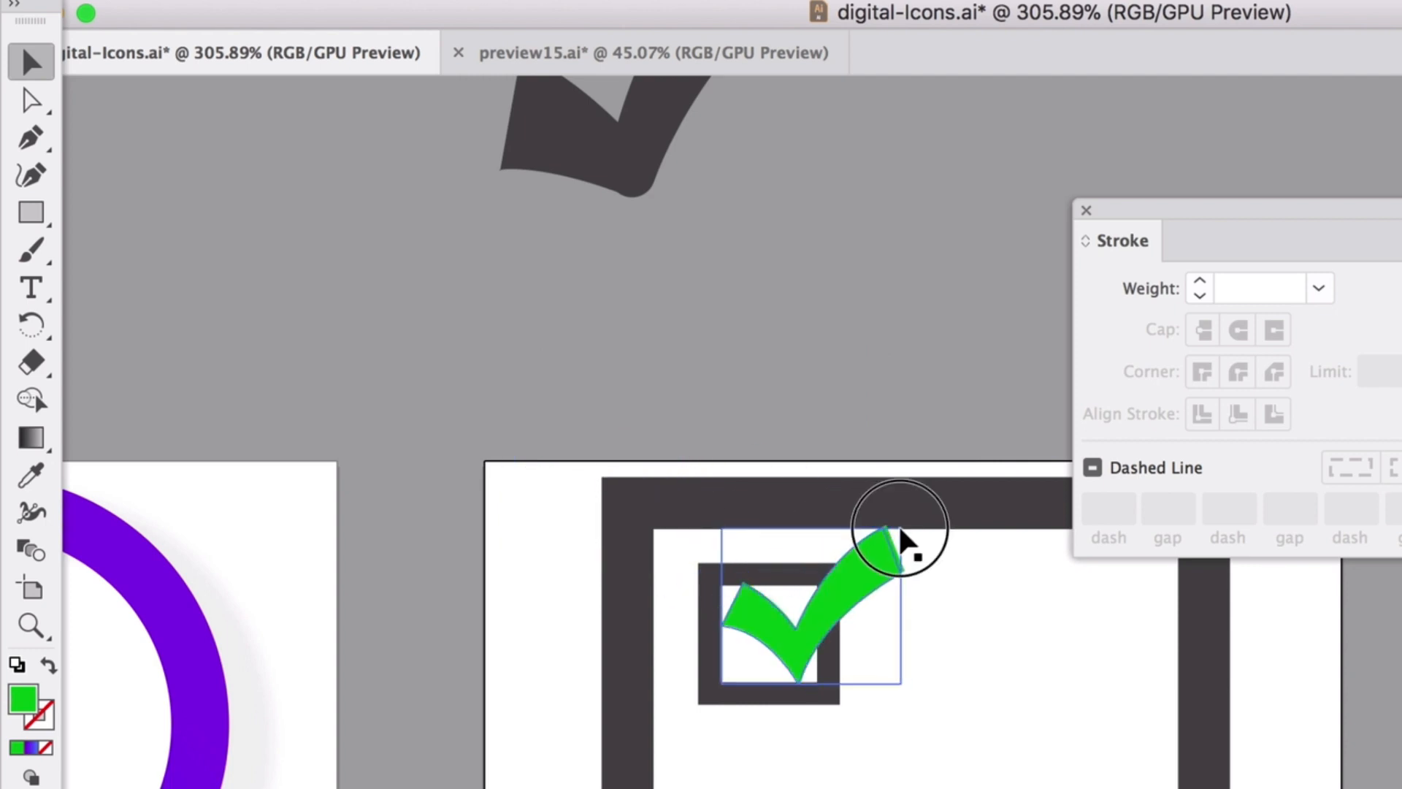
{"action": "left_click_drag", "start_coordinate": [900, 541], "coordinate": [854, 571]}
{"action": "scroll", "coordinate": [899, 677], "scroll_direction": "down", "scroll_amount": 2}
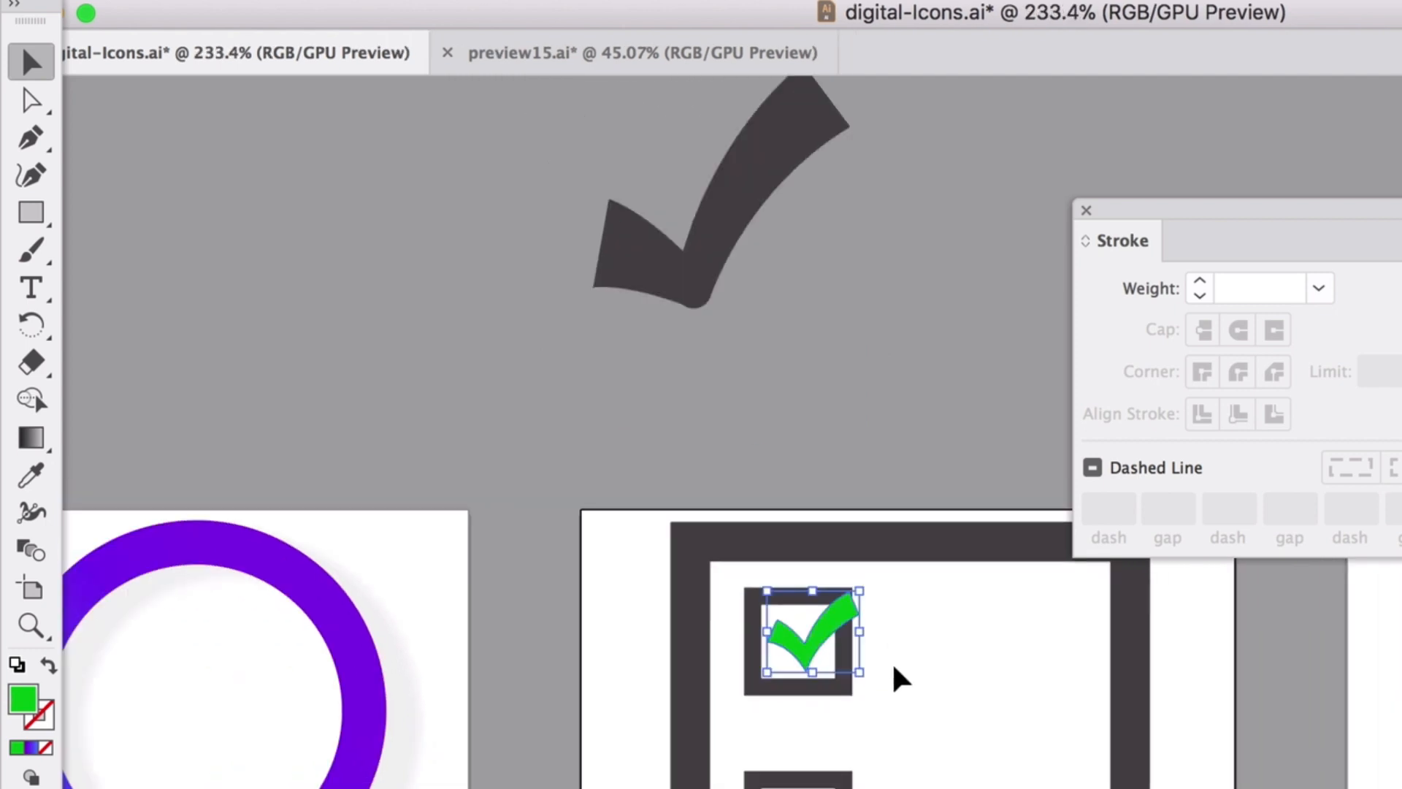
{"action": "scroll", "coordinate": [897, 674], "scroll_direction": "down", "scroll_amount": 4}
{"action": "key", "text": "super+v"}
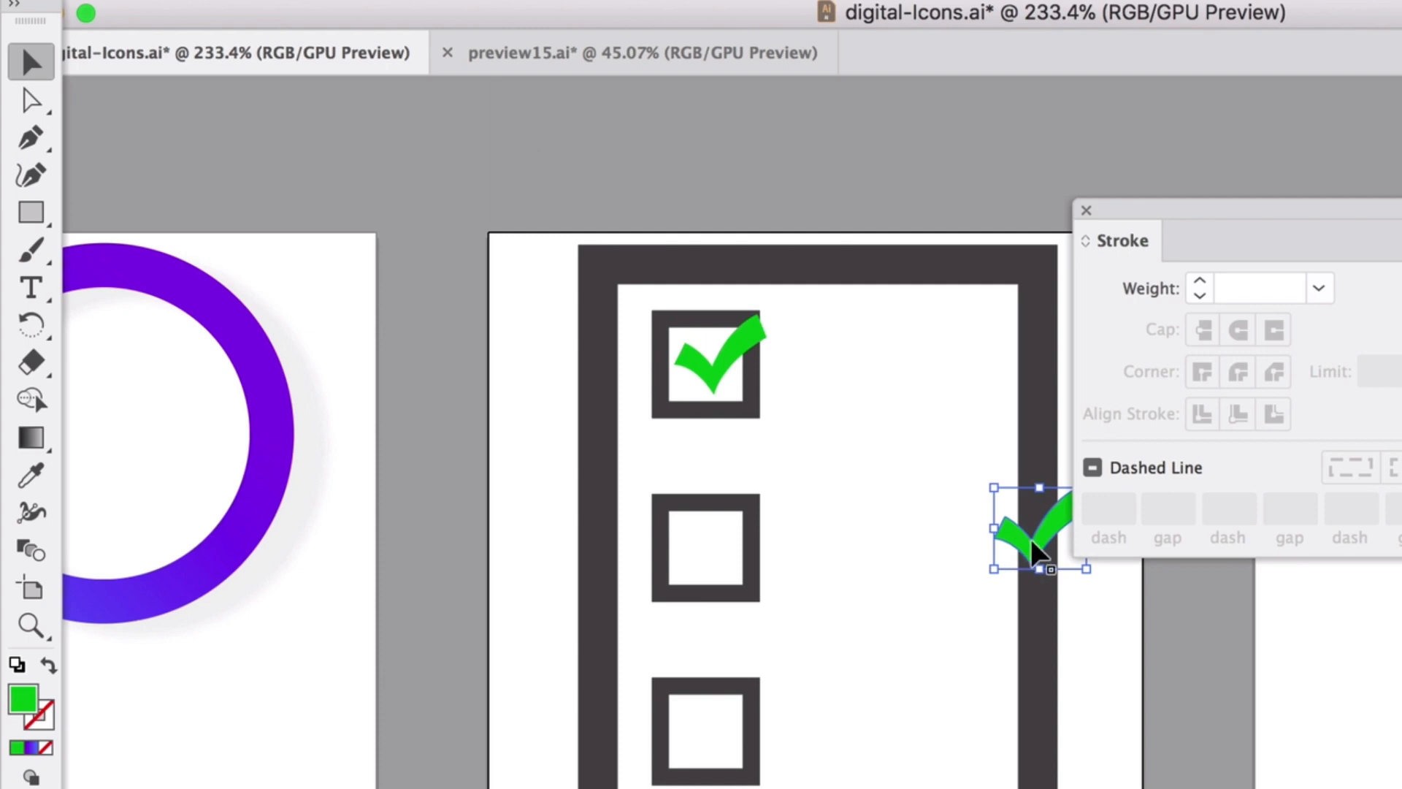
{"action": "left_click_drag", "start_coordinate": [1036, 553], "coordinate": [723, 738]}
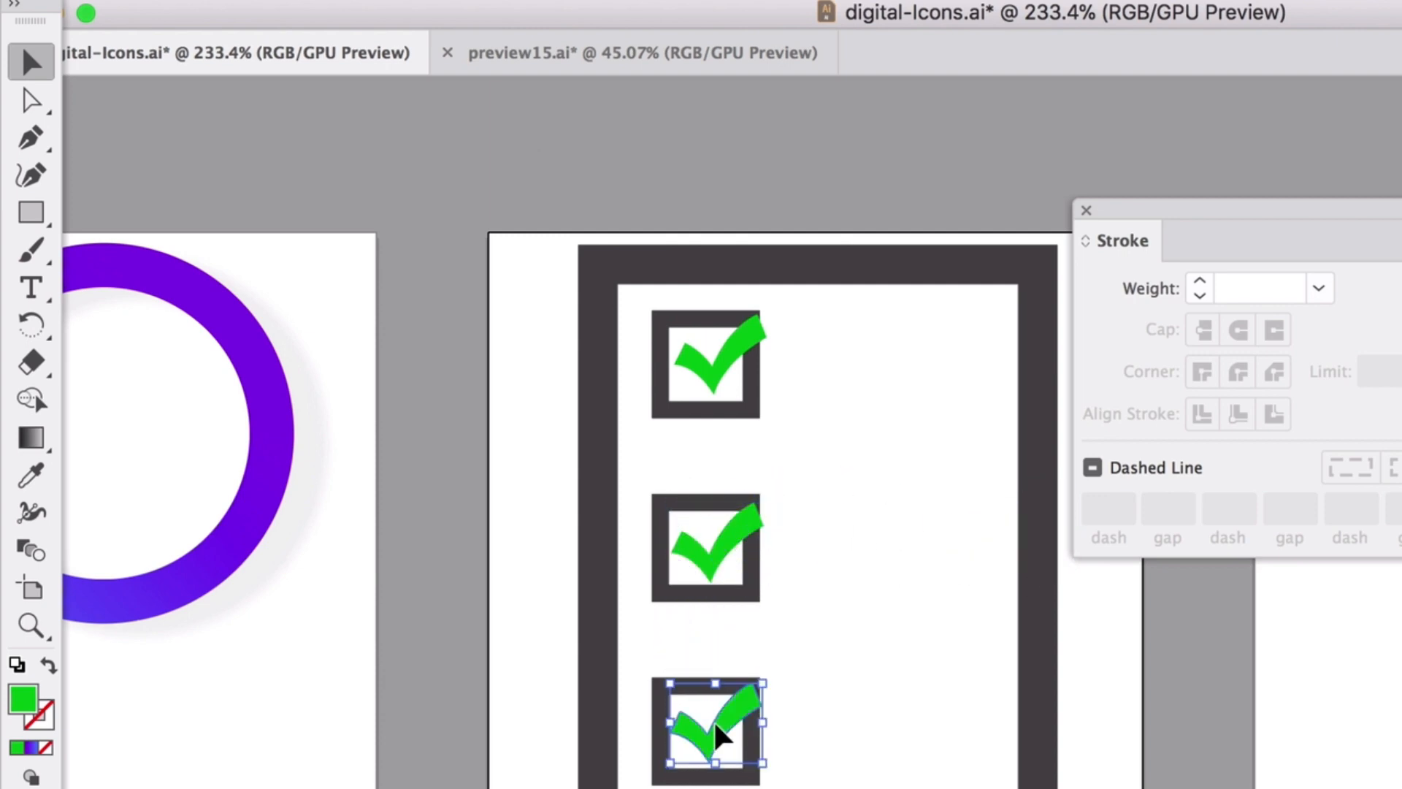
{"action": "left_click", "coordinate": [887, 728]}
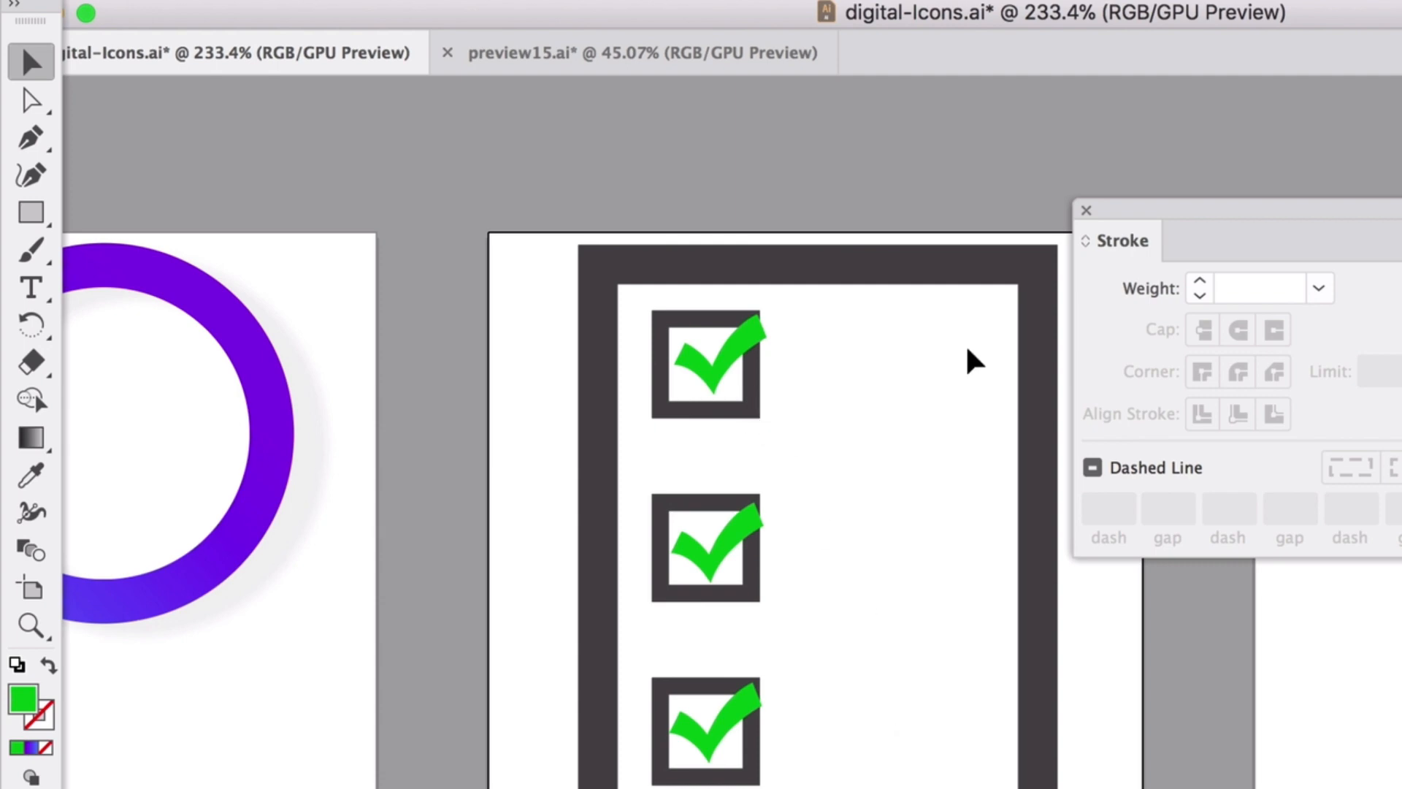
{"action": "left_click", "coordinate": [31, 212]}
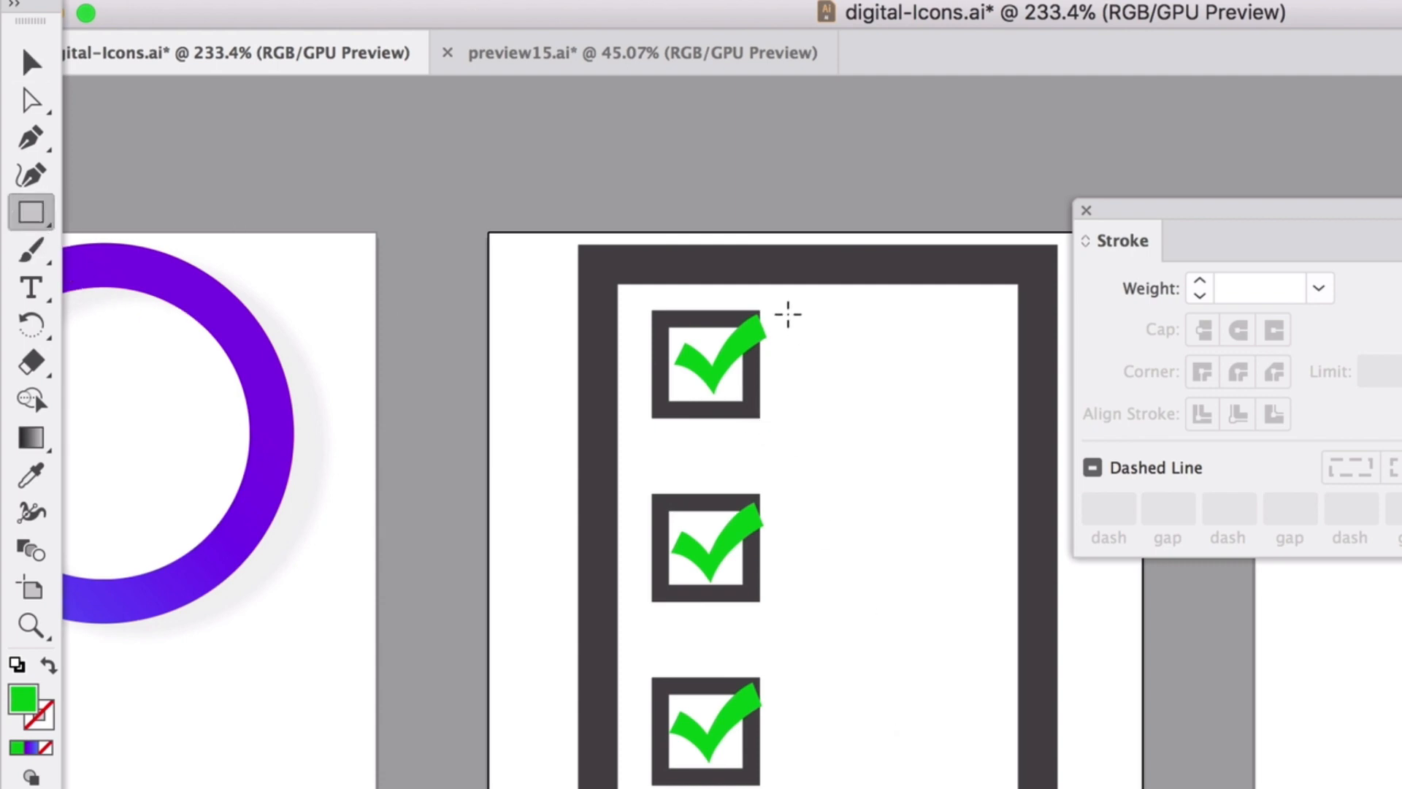
Draw three thin bars beside the first checkbox, the third one shorter.
{"action": "mouse_move", "coordinate": [778, 314]}
{"action": "left_mouse_down"}
{"action": "mouse_move", "coordinate": [986, 342]}
{"action": "mouse_move", "coordinate": [975, 330]}
{"action": "left_mouse_up"}
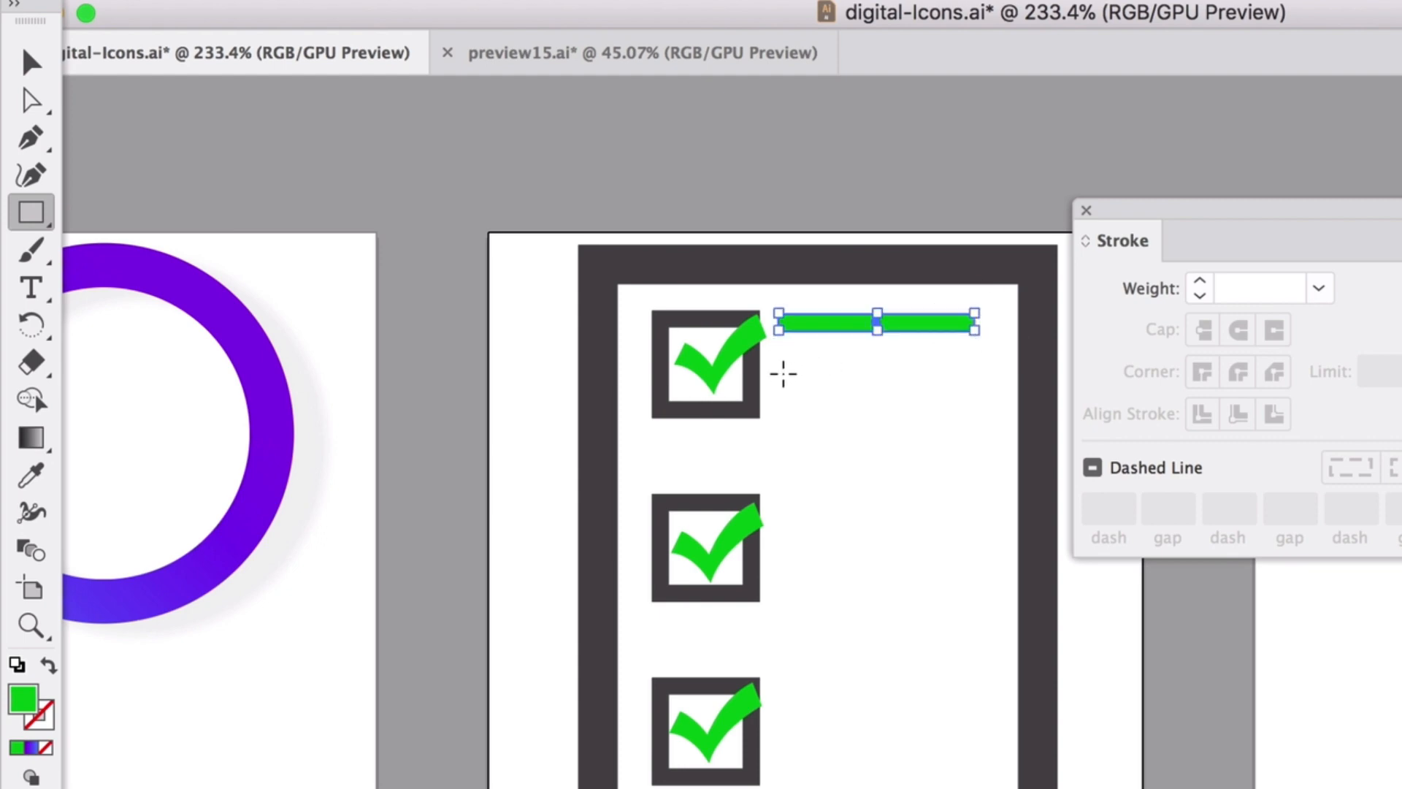
{"action": "left_click_drag", "start_coordinate": [779, 346], "coordinate": [976, 368]}
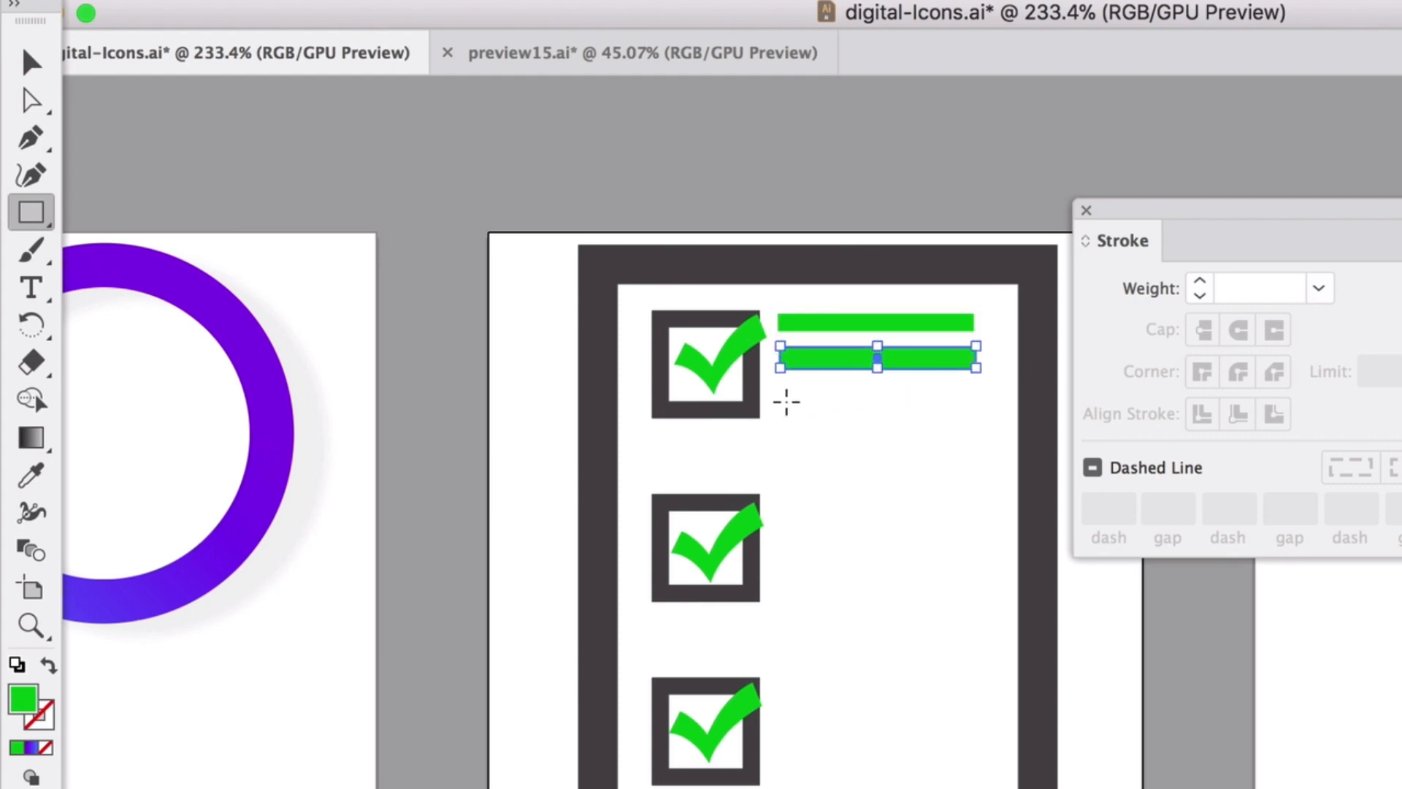
{"action": "left_click_drag", "start_coordinate": [782, 403], "coordinate": [898, 385]}
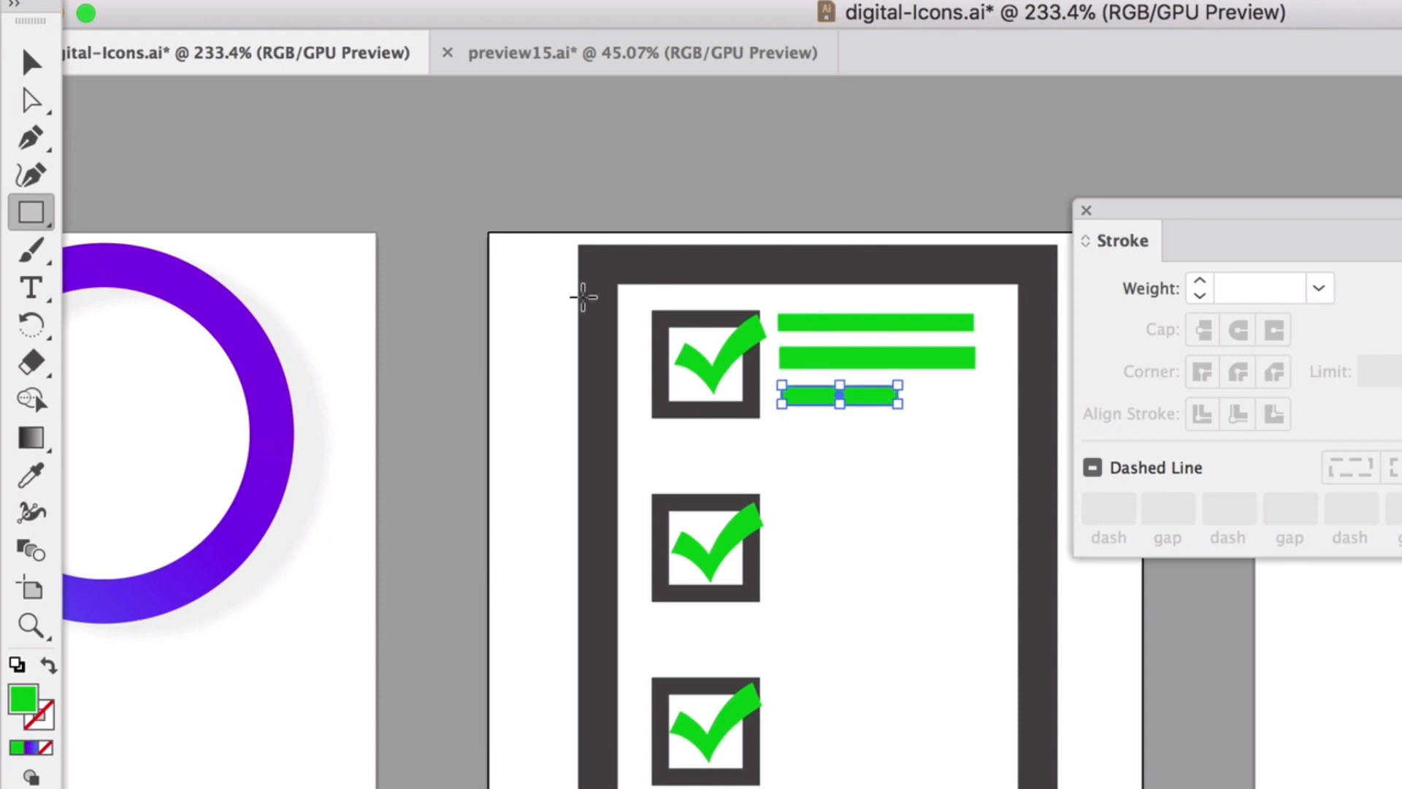
{"action": "left_click", "coordinate": [19, 60]}
{"action": "scroll", "coordinate": [887, 384], "scroll_direction": "up", "scroll_amount": 5}
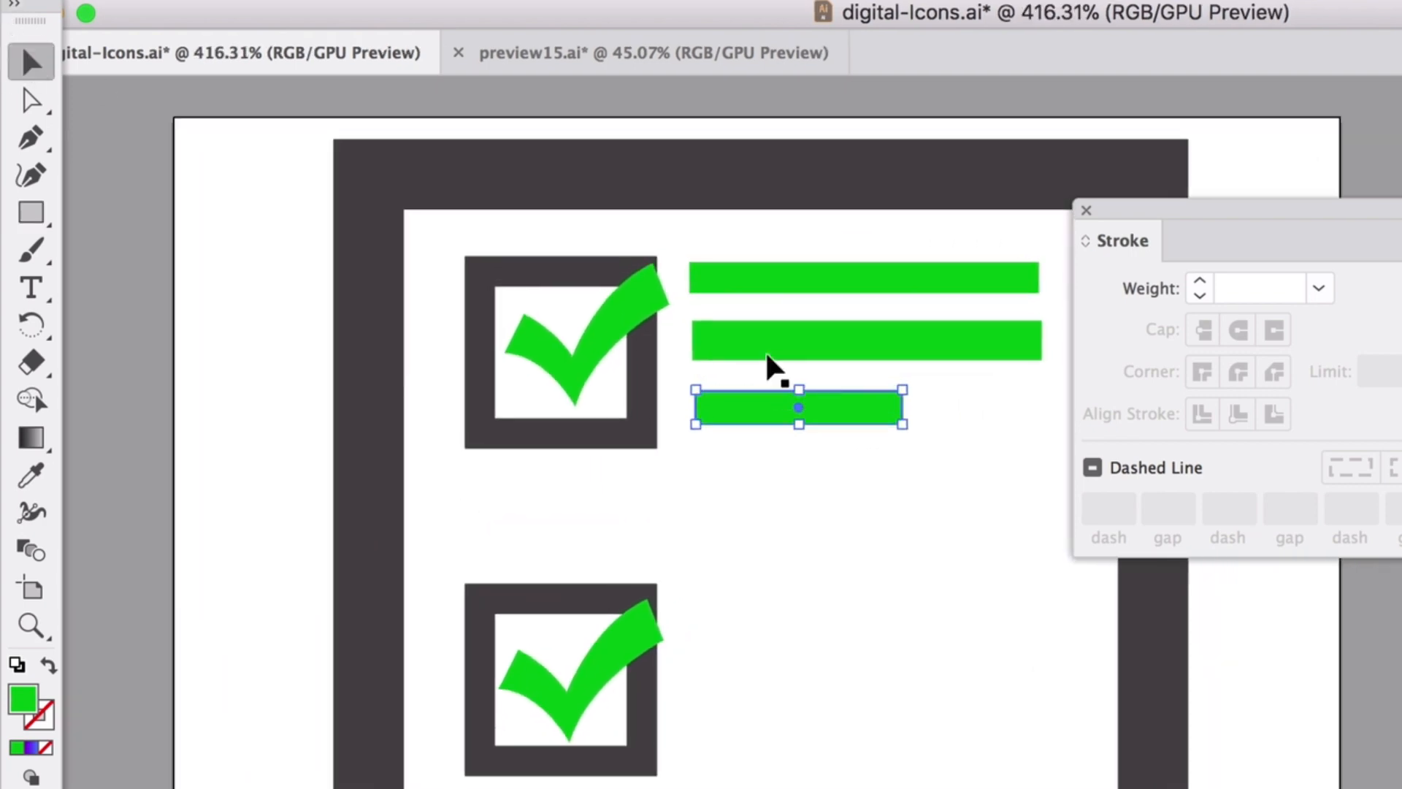
{"action": "left_click", "coordinate": [855, 336]}
{"action": "left_click_drag", "start_coordinate": [869, 320], "coordinate": [853, 290]}
Left-align the three bars, distribute them evenly, and nudge them into place.
{"action": "left_click_drag", "start_coordinate": [793, 236], "coordinate": [873, 436]}
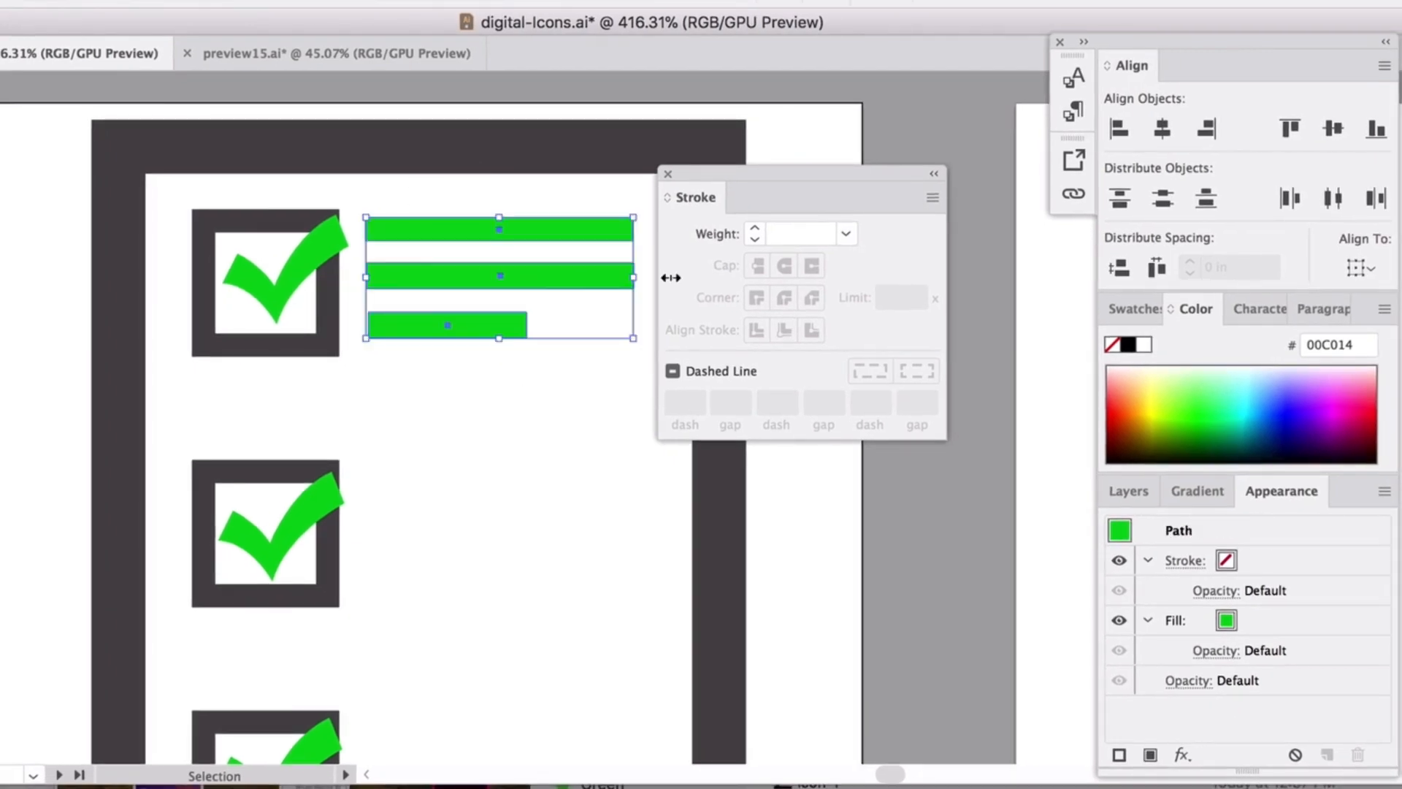
{"action": "left_click", "coordinate": [1123, 131]}
{"action": "left_click", "coordinate": [1166, 203]}
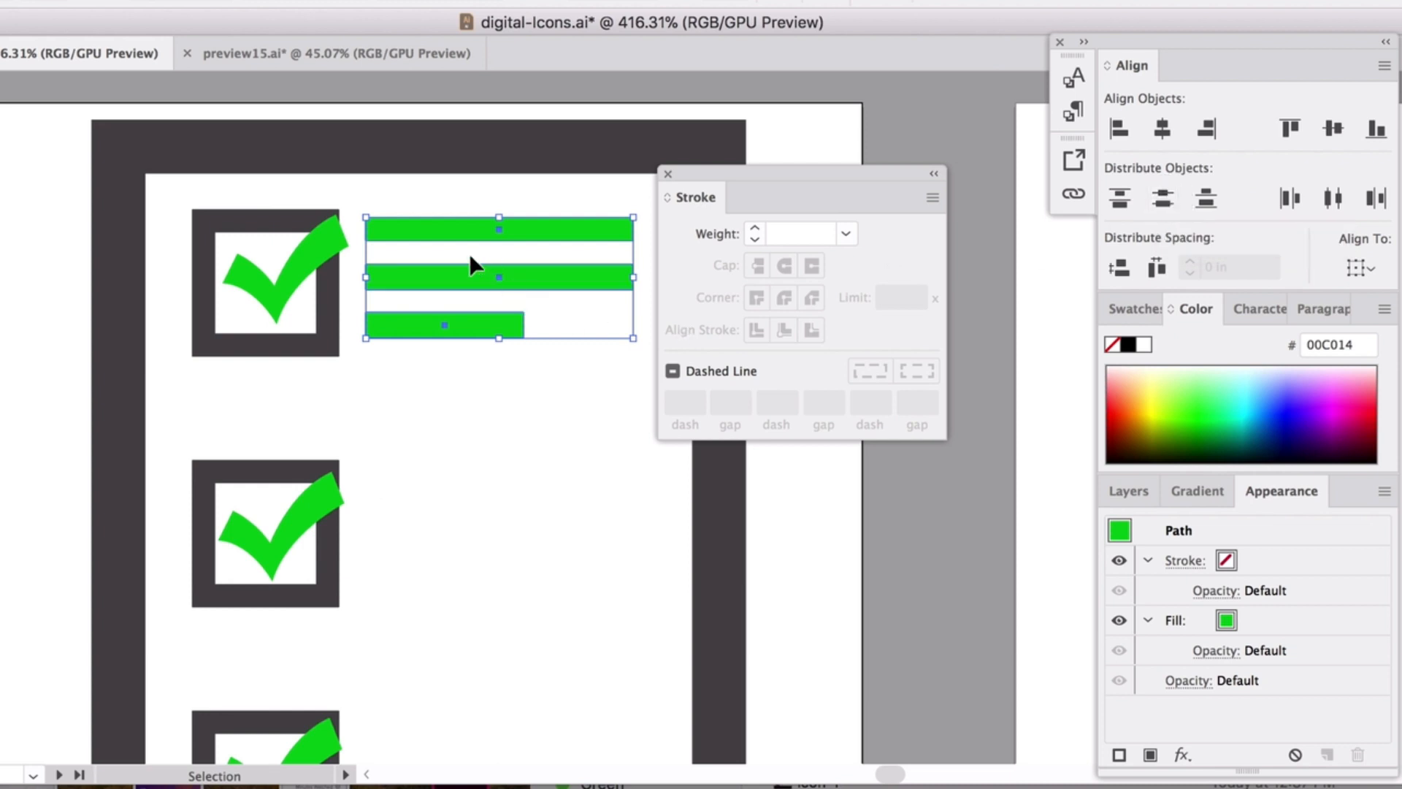
{"action": "left_click", "coordinate": [390, 199]}
{"action": "left_click_drag", "start_coordinate": [388, 200], "coordinate": [467, 330]}
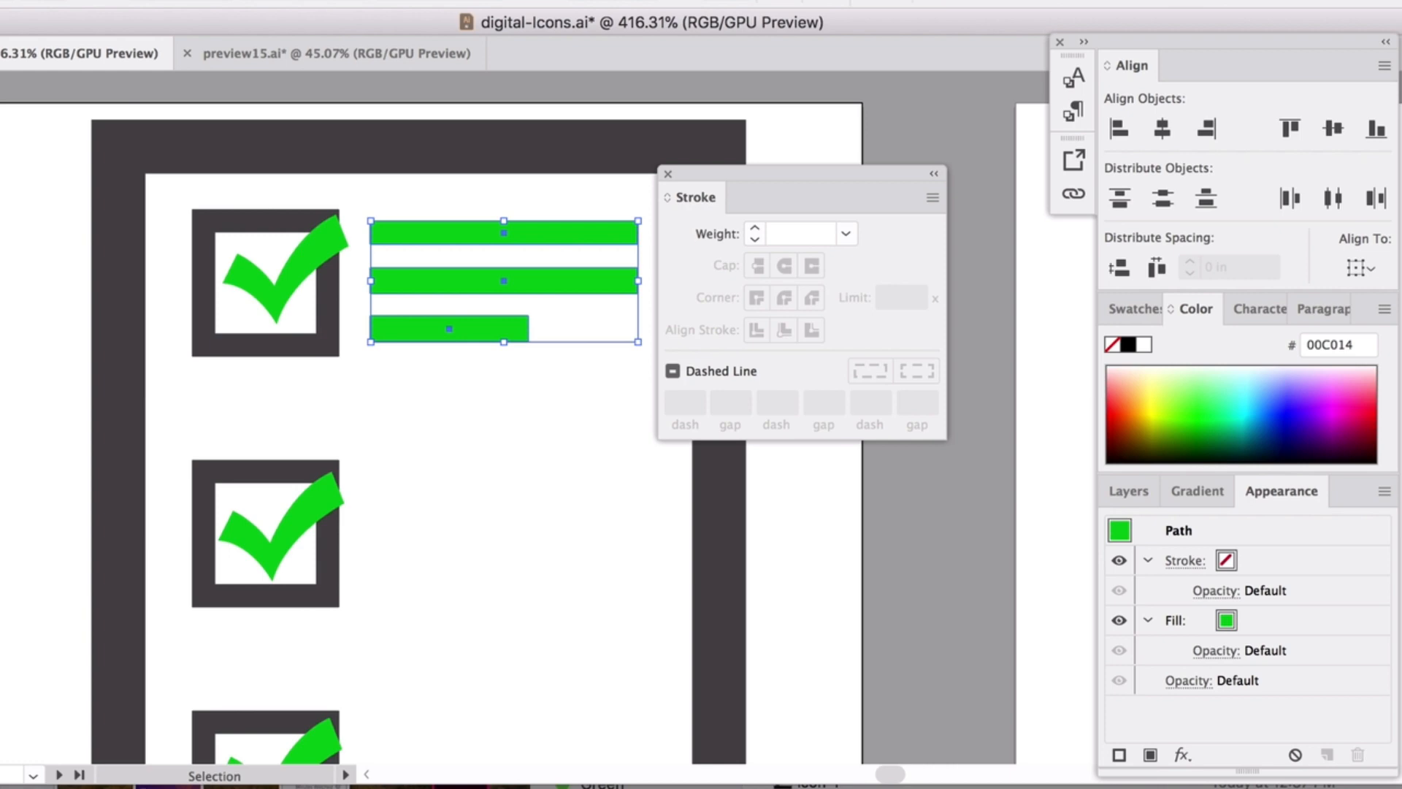
Fill the bars with light grey D1D1D1.
{"action": "key", "text": "i"}
{"action": "left_click", "coordinate": [128, 329]}
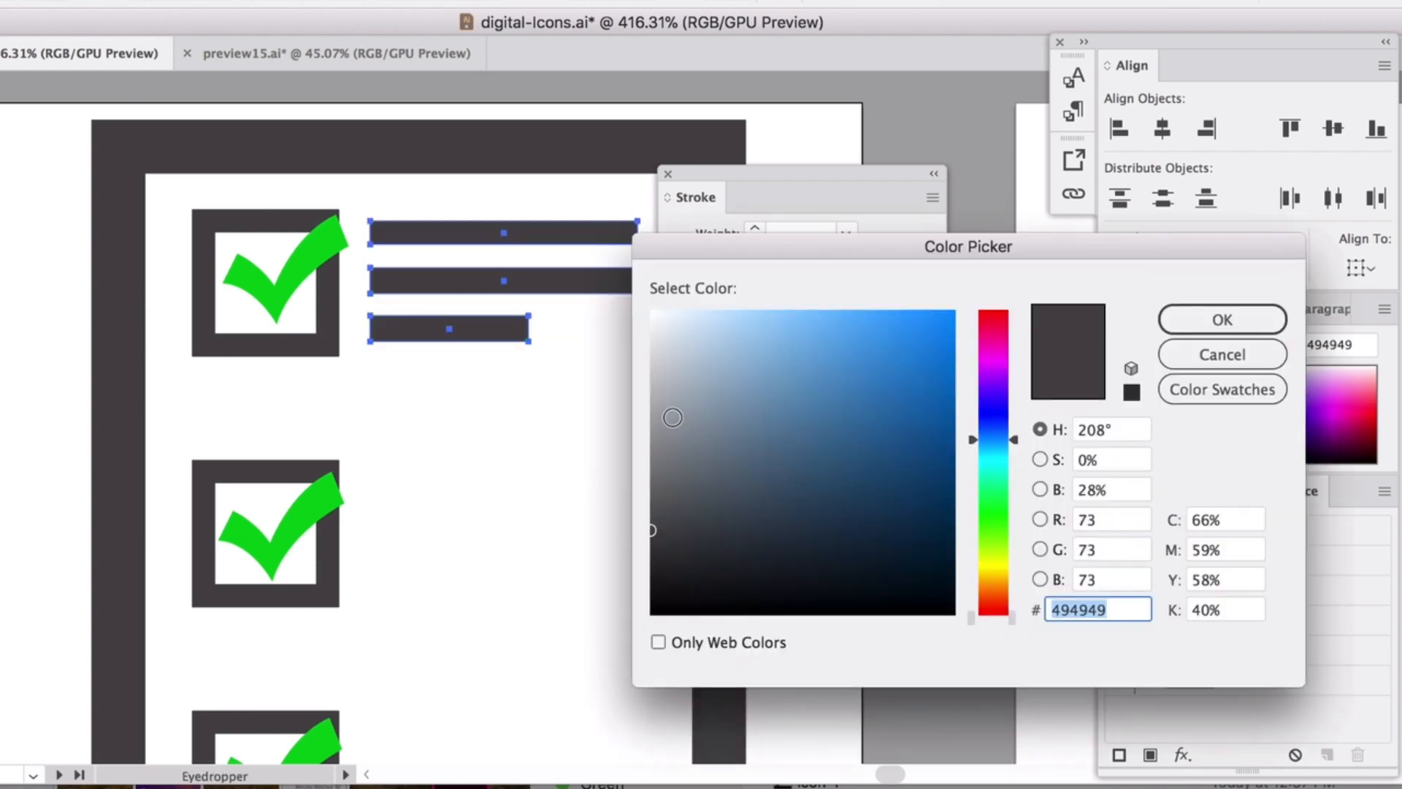
{"action": "left_click_drag", "start_coordinate": [673, 417], "coordinate": [628, 363]}
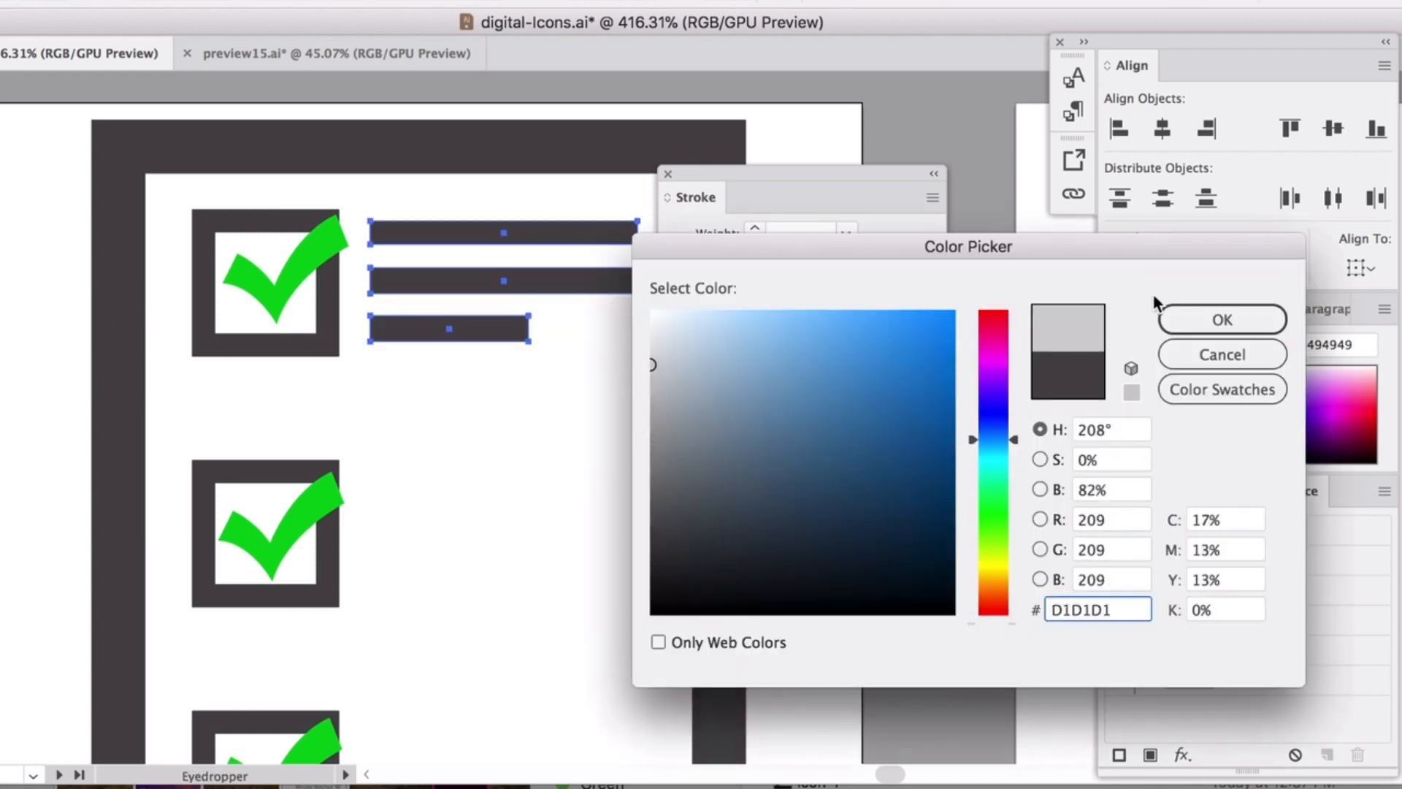
{"action": "left_click", "coordinate": [1168, 319]}
Copy the bar set beside the second and third checkboxes.
{"action": "key", "text": "v"}
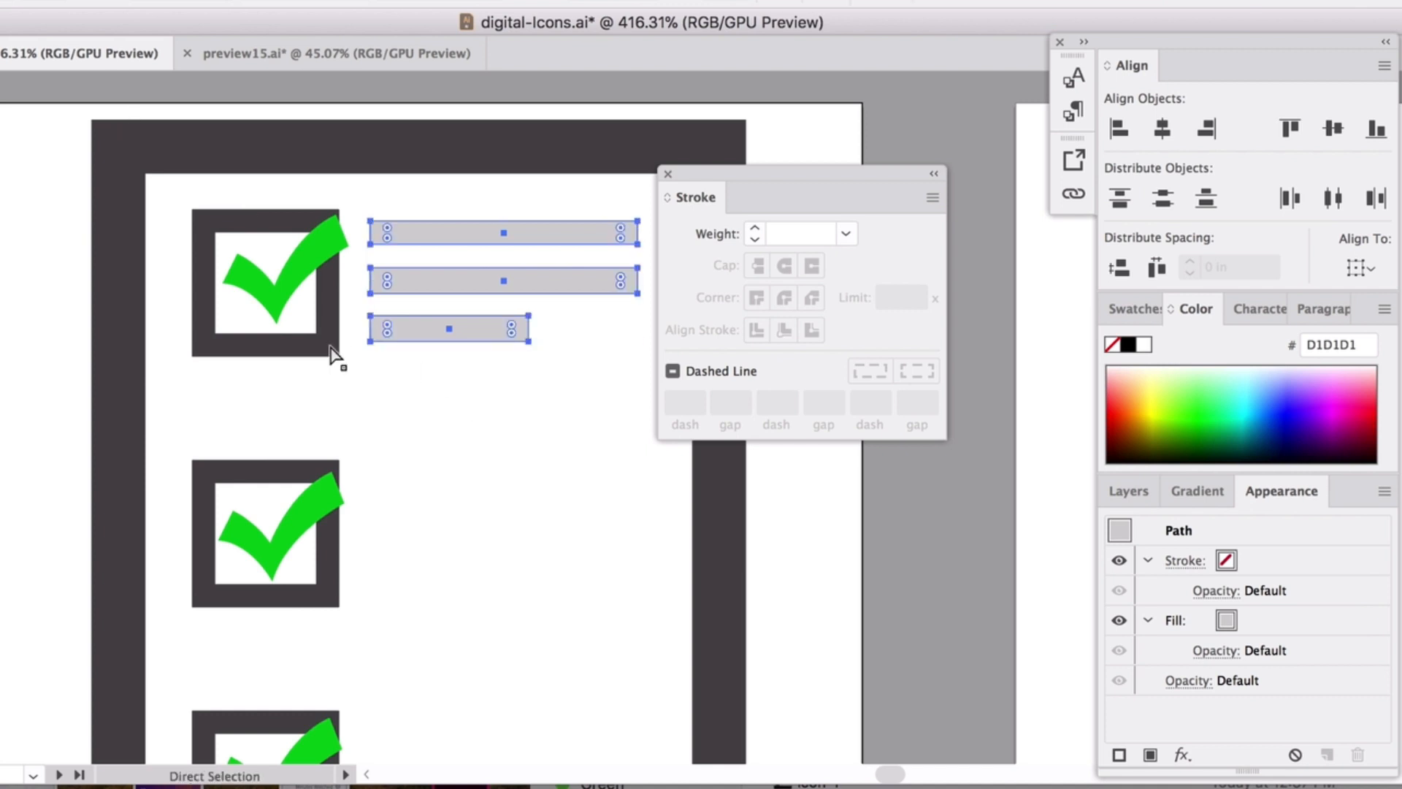
{"action": "left_click_drag", "start_coordinate": [377, 247], "coordinate": [410, 500]}
{"action": "scroll", "coordinate": [391, 555], "scroll_direction": "down", "scroll_amount": 2}
{"action": "scroll", "coordinate": [391, 555], "scroll_direction": "down", "scroll_amount": 4}
{"action": "left_click_drag", "start_coordinate": [378, 397], "coordinate": [503, 422]}
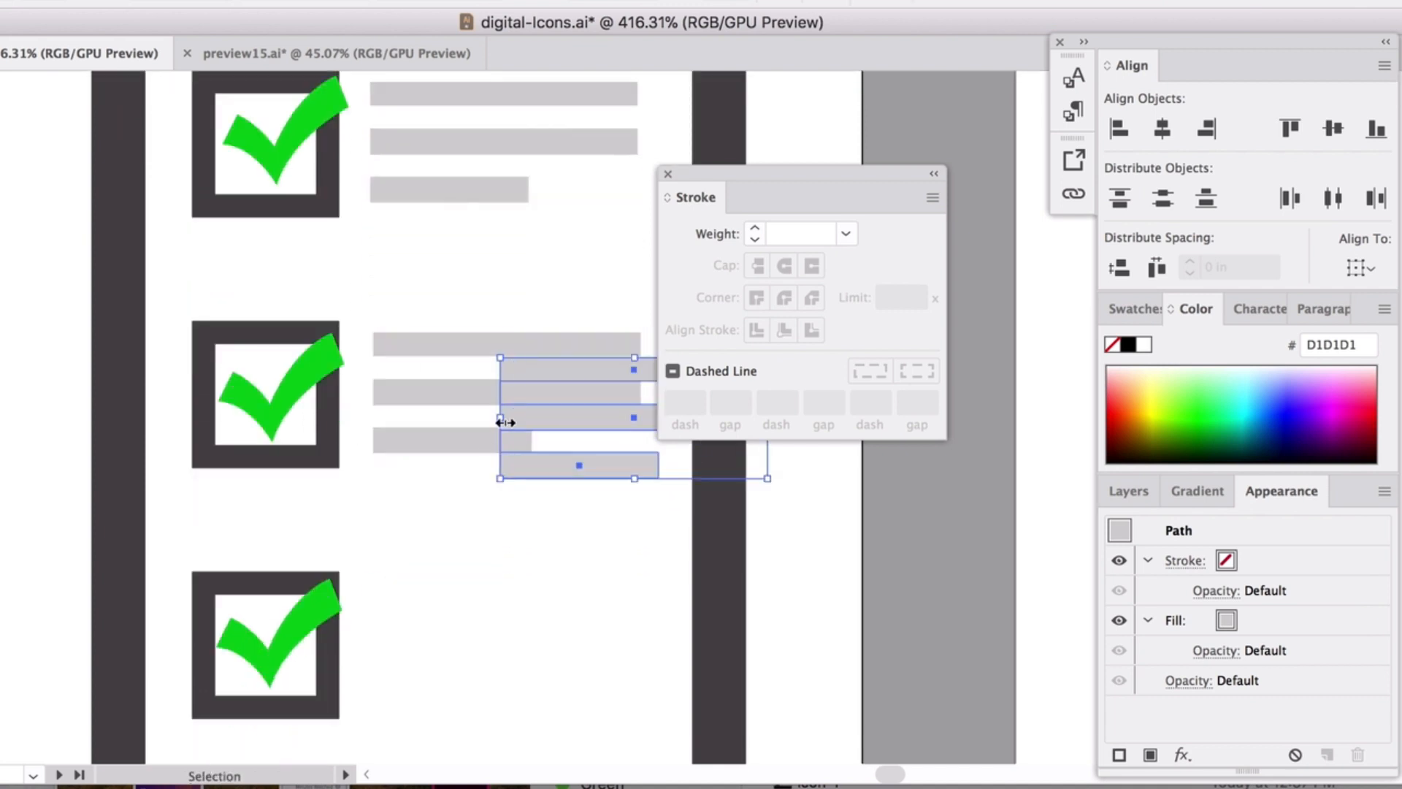
{"action": "left_click_drag", "start_coordinate": [548, 378], "coordinate": [424, 615]}
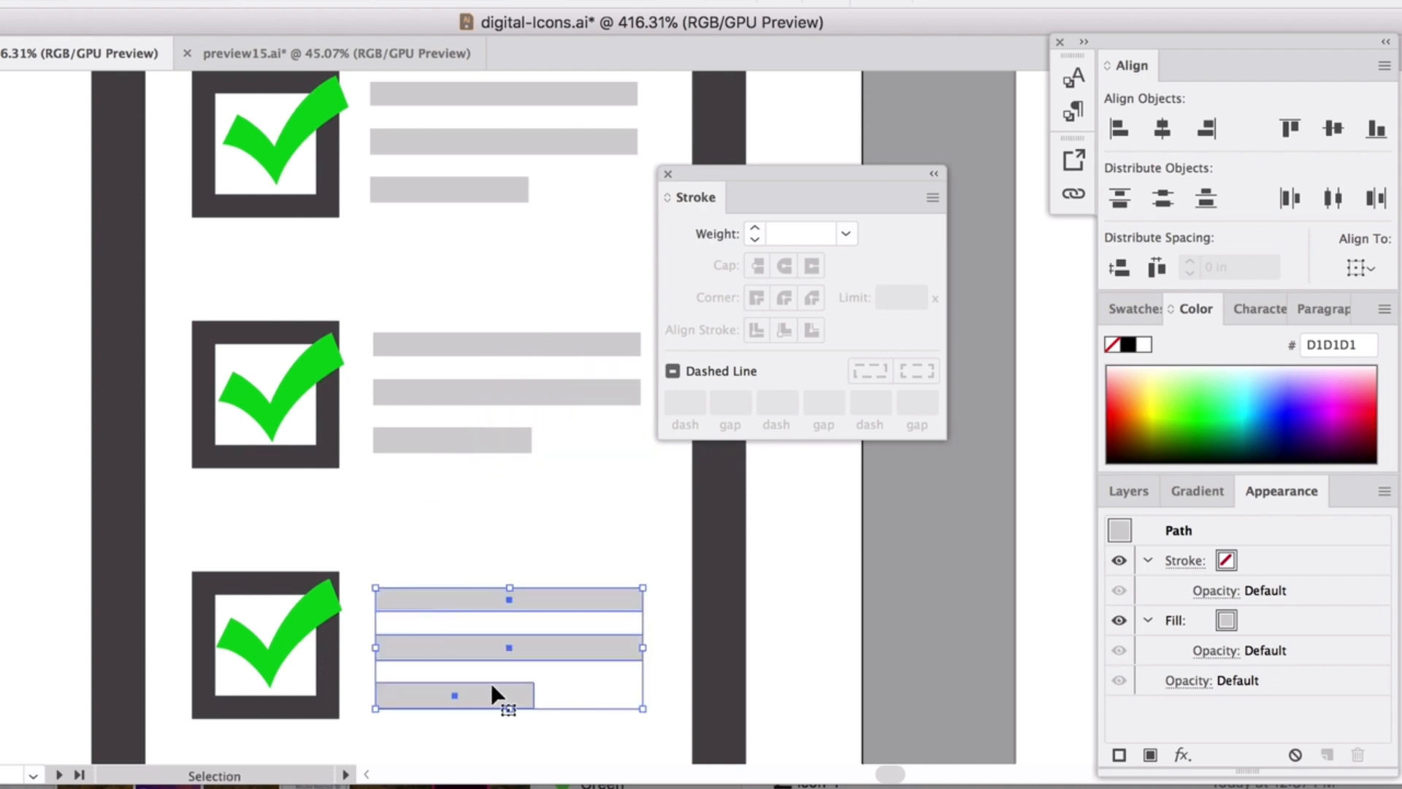
{"action": "left_click", "coordinate": [580, 743]}
Left-align all nine grey bars, leaving the frame out of the selection.
{"action": "left_click_drag", "start_coordinate": [580, 742], "coordinate": [406, 97]}
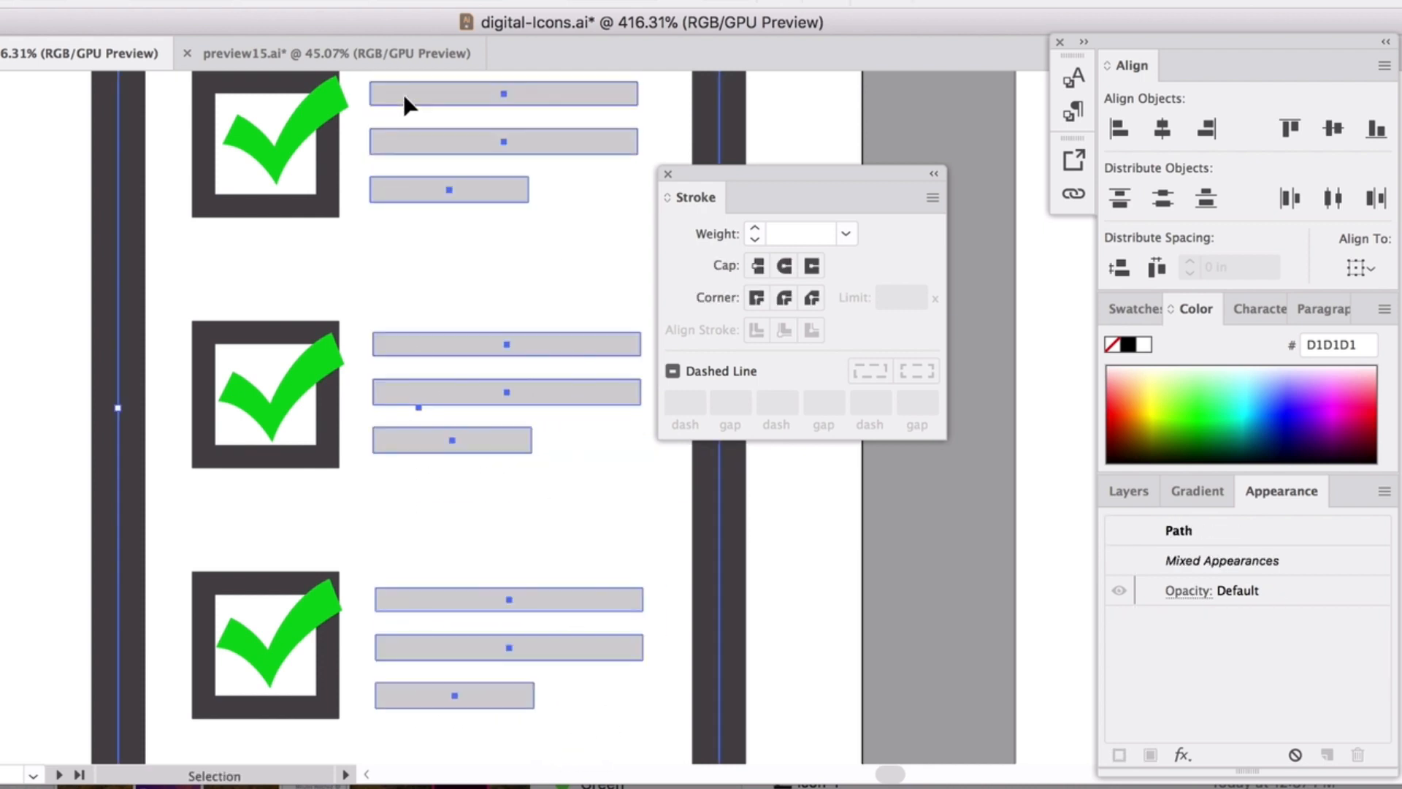
{"action": "left_click", "coordinate": [119, 287], "text": "shift"}
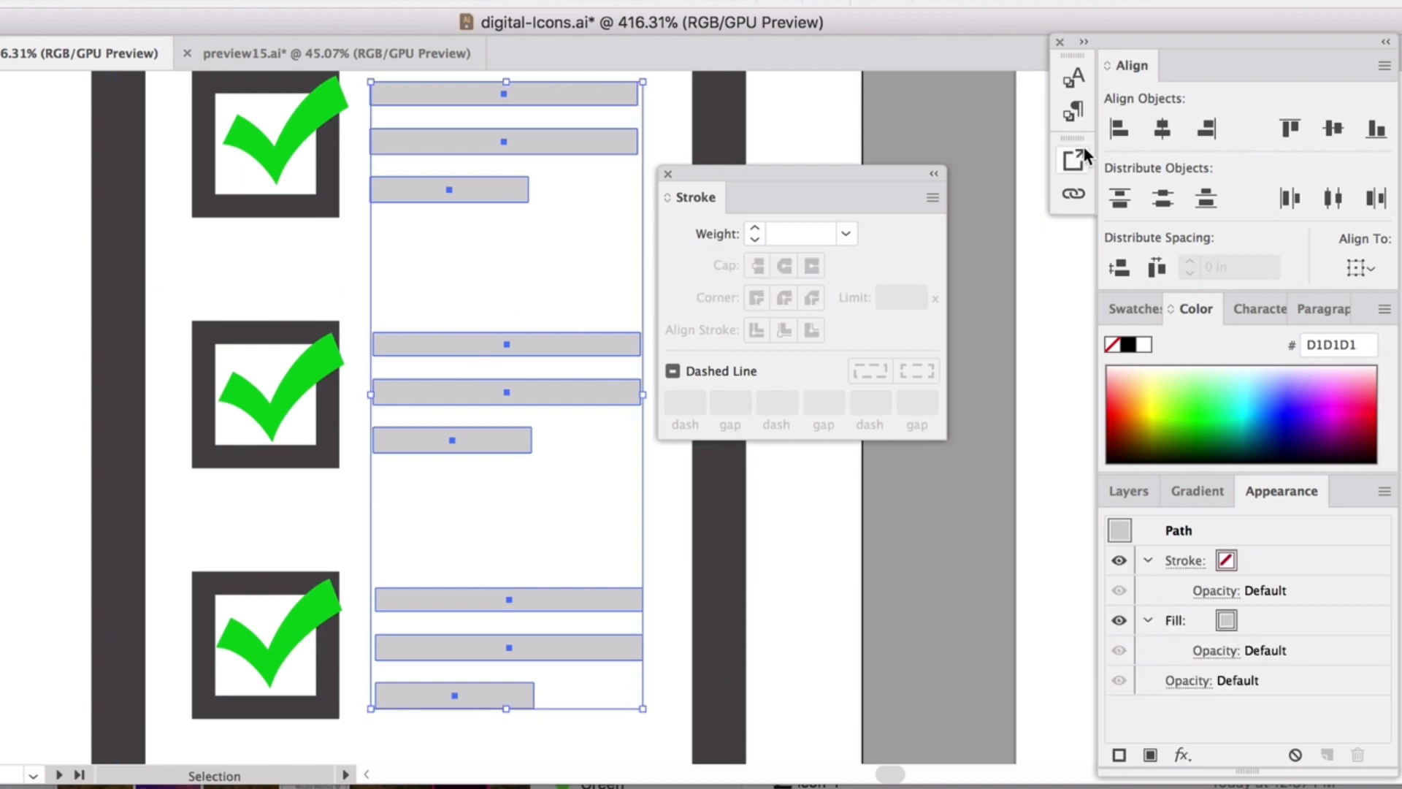
{"action": "left_click", "coordinate": [1120, 130]}
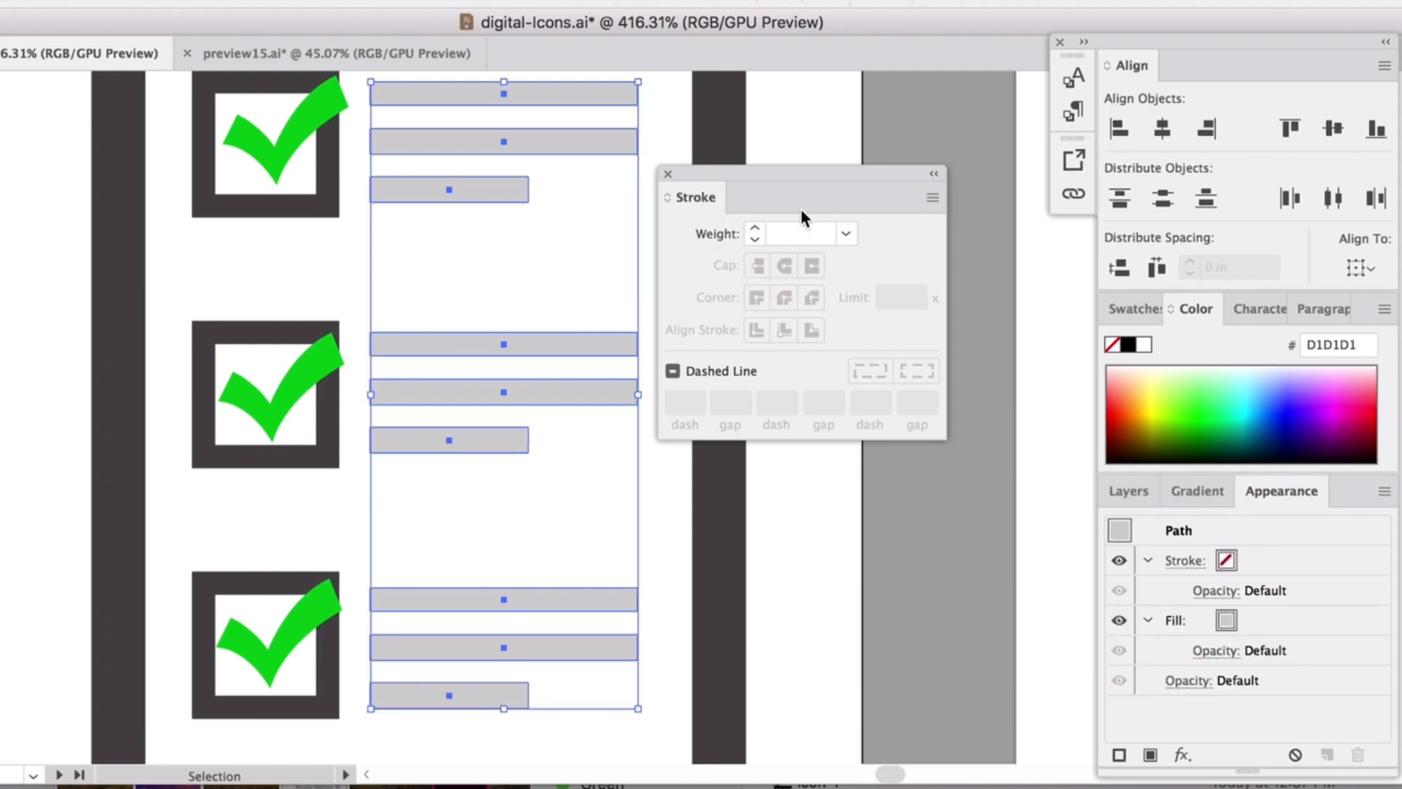
{"action": "mouse_move", "coordinate": [714, 179]}
{"action": "left_mouse_down"}
{"action": "mouse_move", "coordinate": [930, 303]}
{"action": "mouse_move", "coordinate": [910, 350]}
{"action": "left_mouse_up"}
{"action": "left_click", "coordinate": [801, 276]}
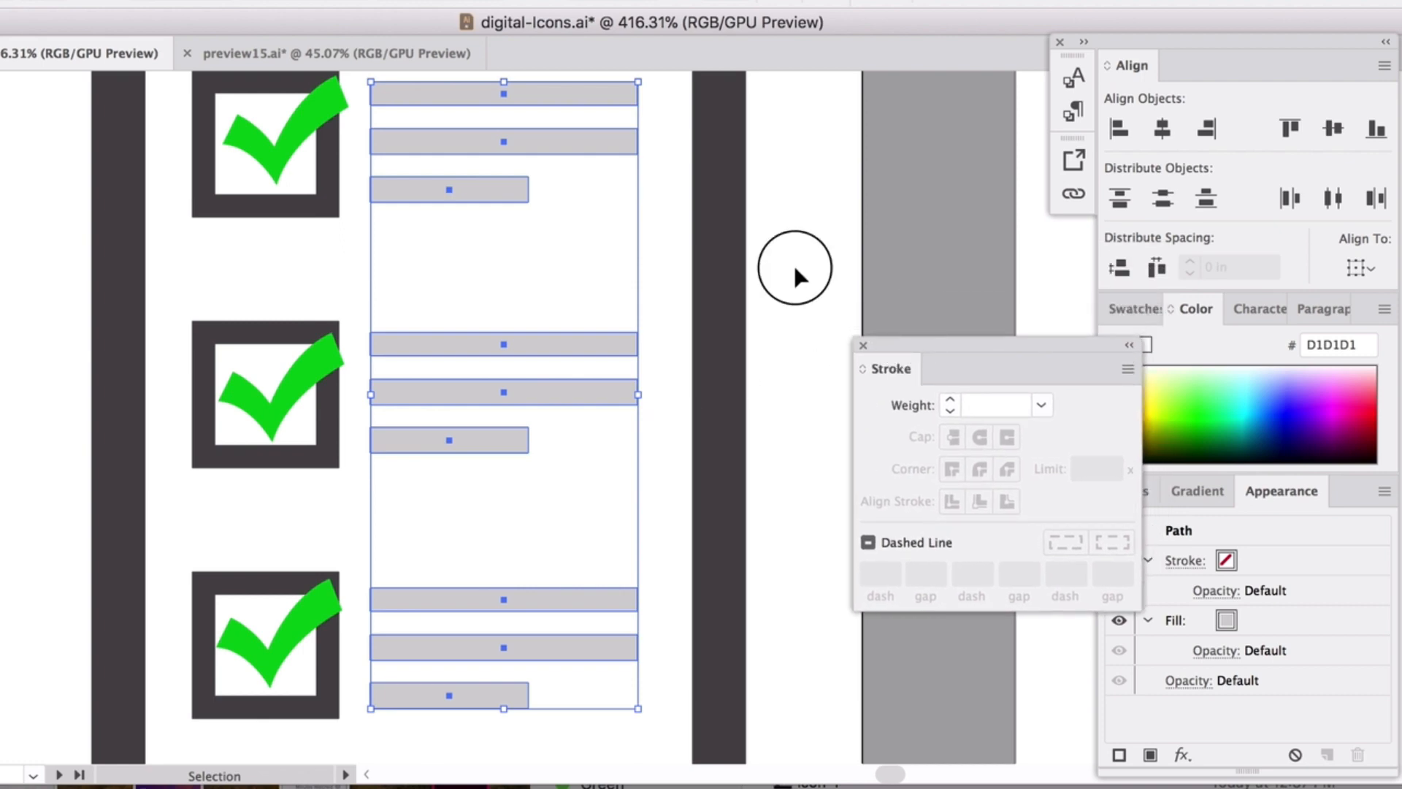
{"action": "scroll", "coordinate": [566, 398], "scroll_direction": "down", "scroll_amount": 2}
{"action": "scroll", "coordinate": [566, 398], "scroll_direction": "down", "scroll_amount": 3}
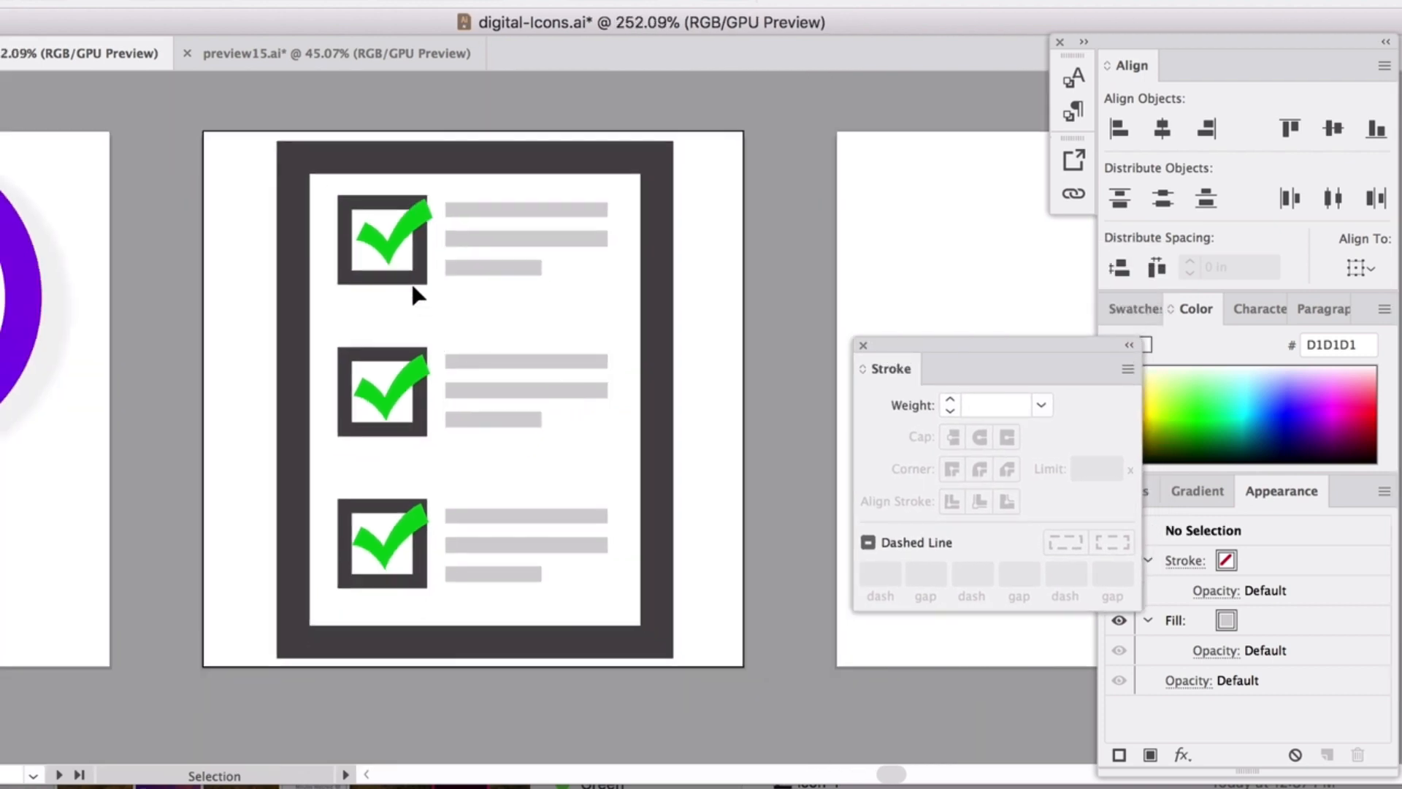
Nudge the checkboxes and bars down and scale them up to fill the frame.
{"action": "left_click_drag", "start_coordinate": [336, 192], "coordinate": [584, 542]}
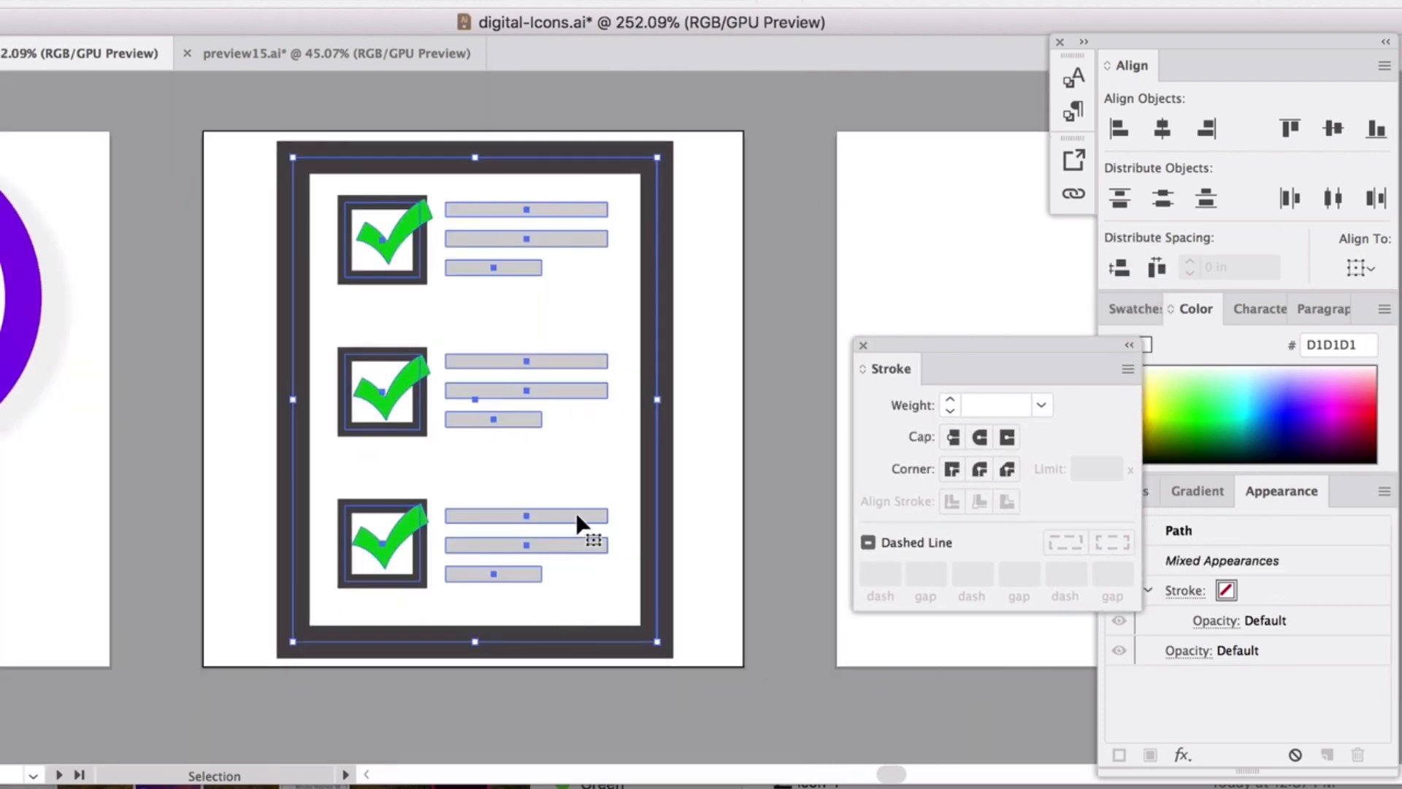
{"action": "left_click", "coordinate": [579, 157], "text": "shift"}
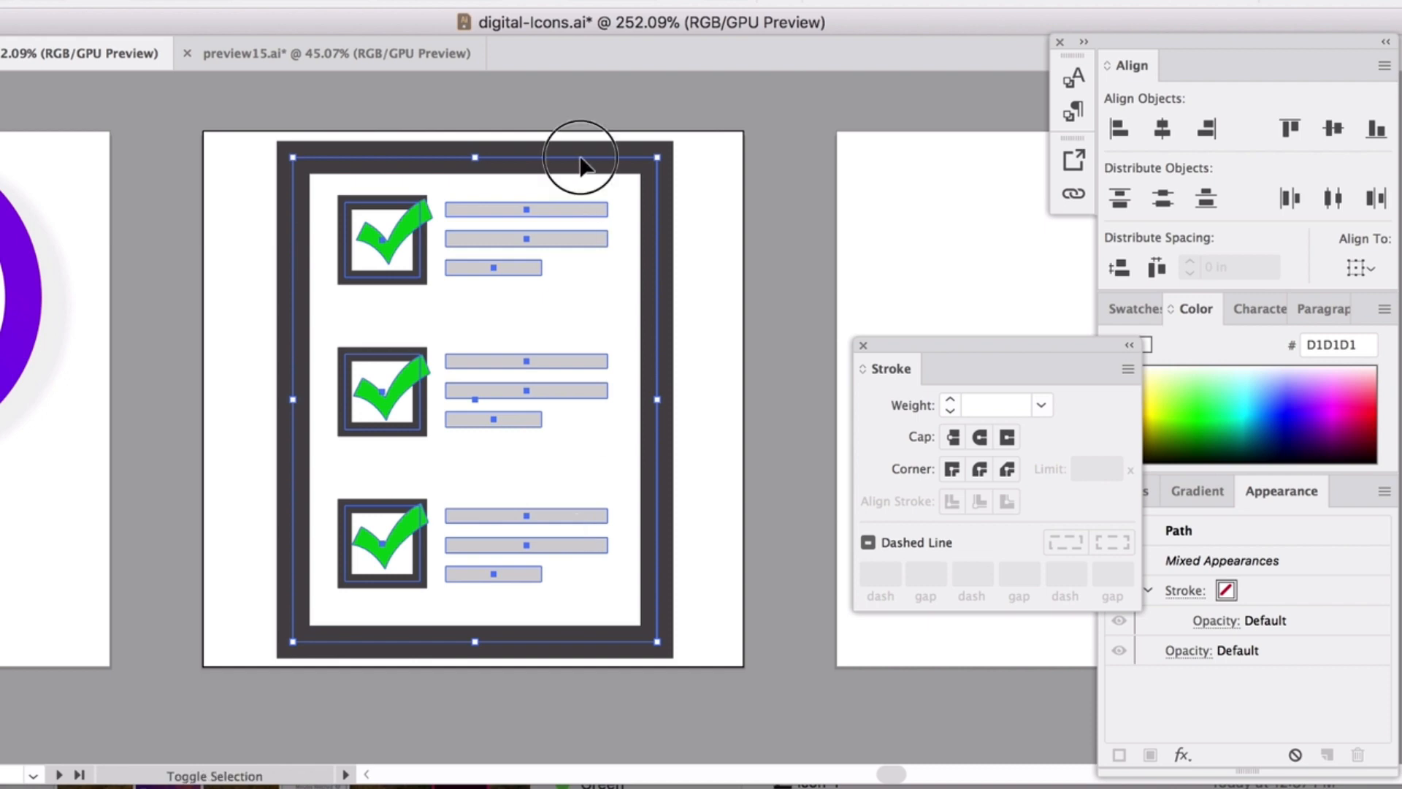
{"action": "key", "text": "Down"}
{"action": "key", "text": "Down"}
{"action": "key", "text": "Down"}
{"action": "key", "text": "Down"}
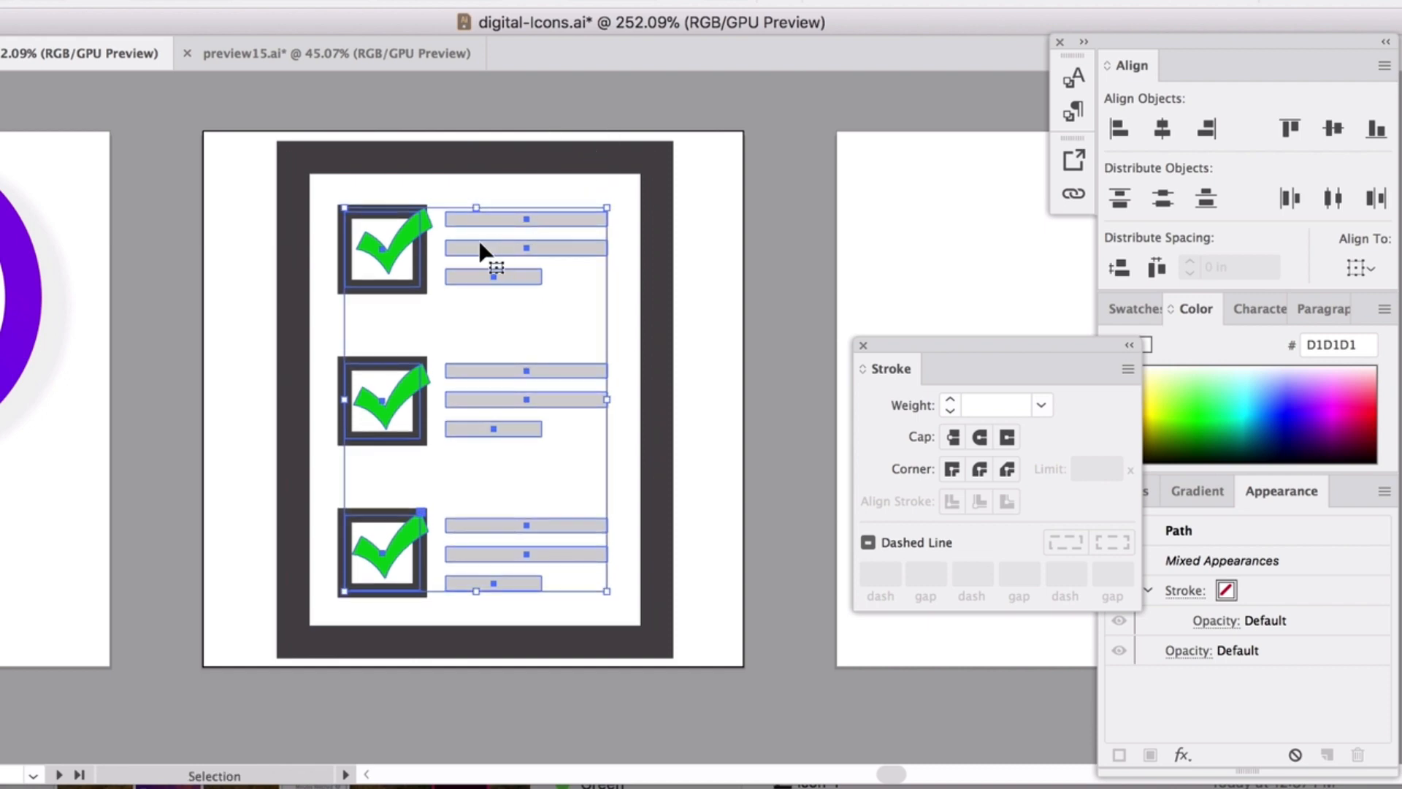
{"action": "left_click_drag", "start_coordinate": [614, 208], "coordinate": [617, 199]}
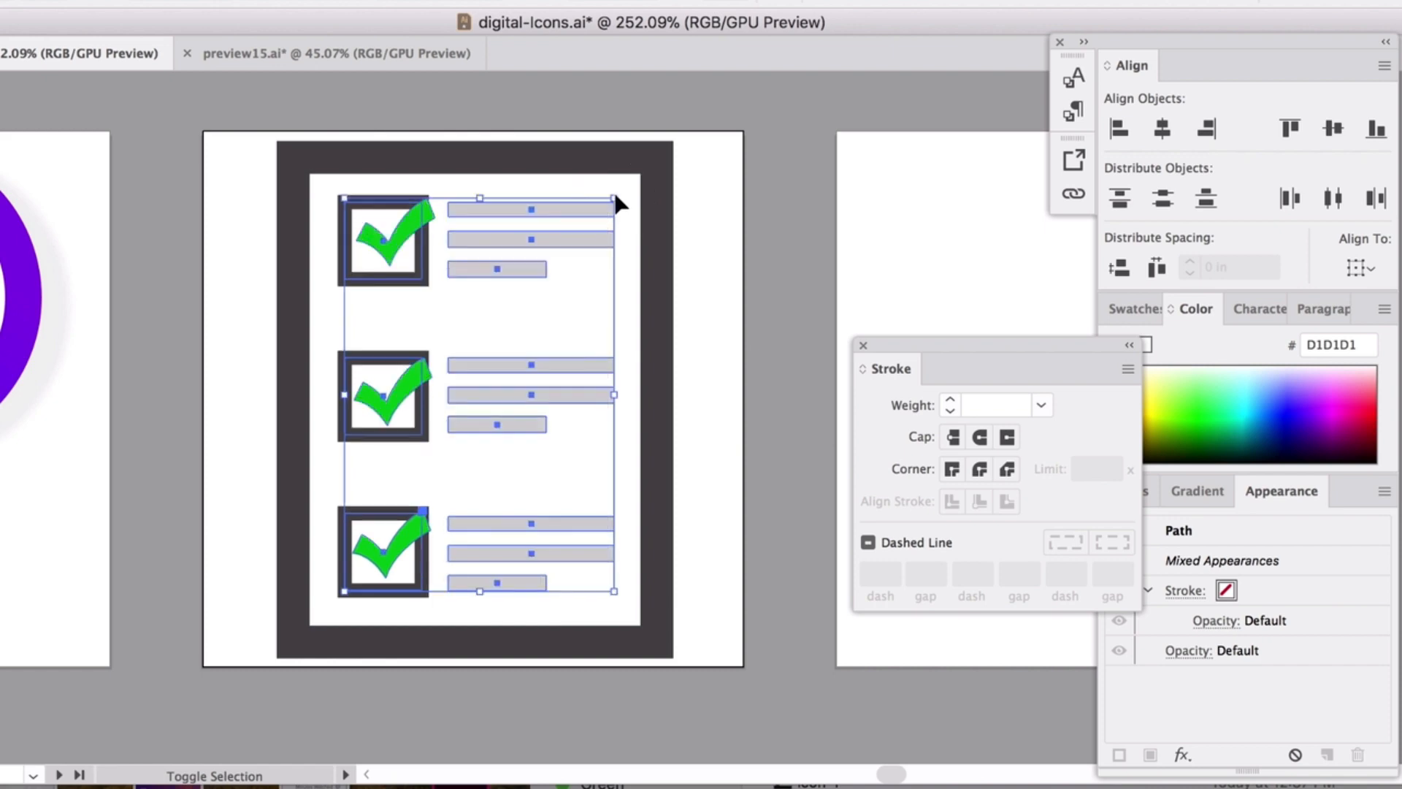
{"action": "left_click", "coordinate": [752, 162]}
Reduce the document frame's stroke weight from 7 pt to 5 pt.
{"action": "scroll", "coordinate": [695, 276], "scroll_direction": "down", "scroll_amount": 8}
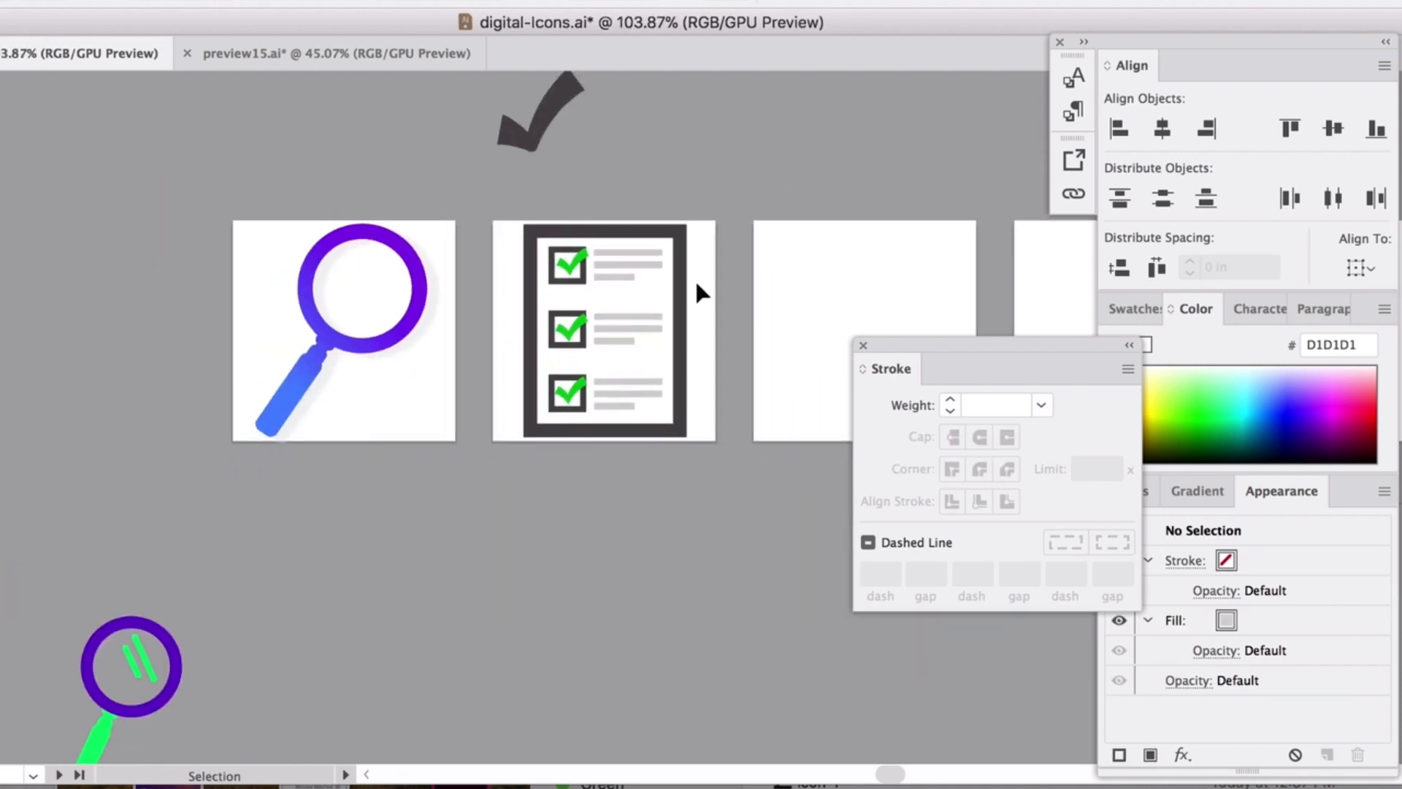
{"action": "scroll", "coordinate": [693, 281], "scroll_direction": "right", "scroll_amount": 2}
{"action": "left_click", "coordinate": [574, 300]}
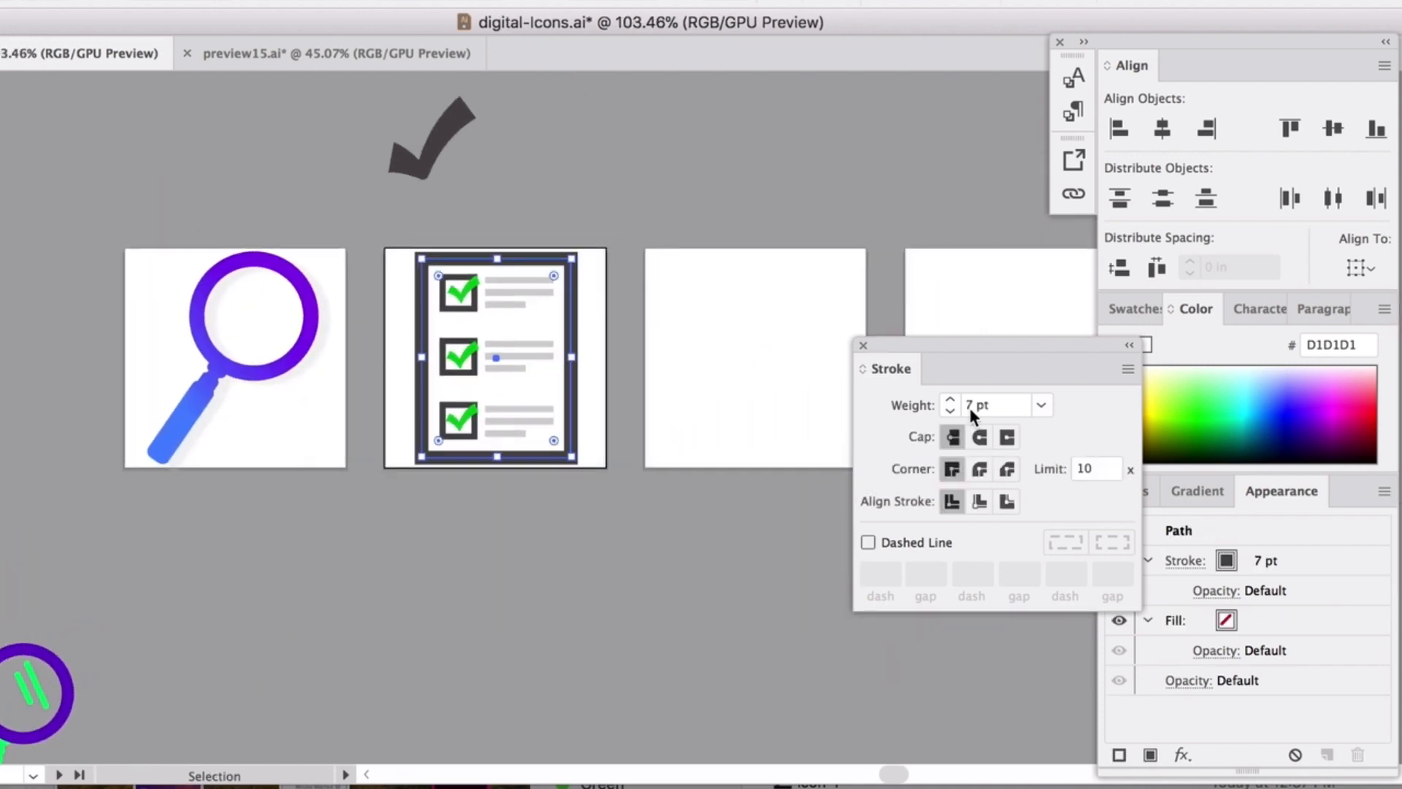
{"action": "left_click", "coordinate": [951, 411]}
{"action": "left_click", "coordinate": [950, 410]}
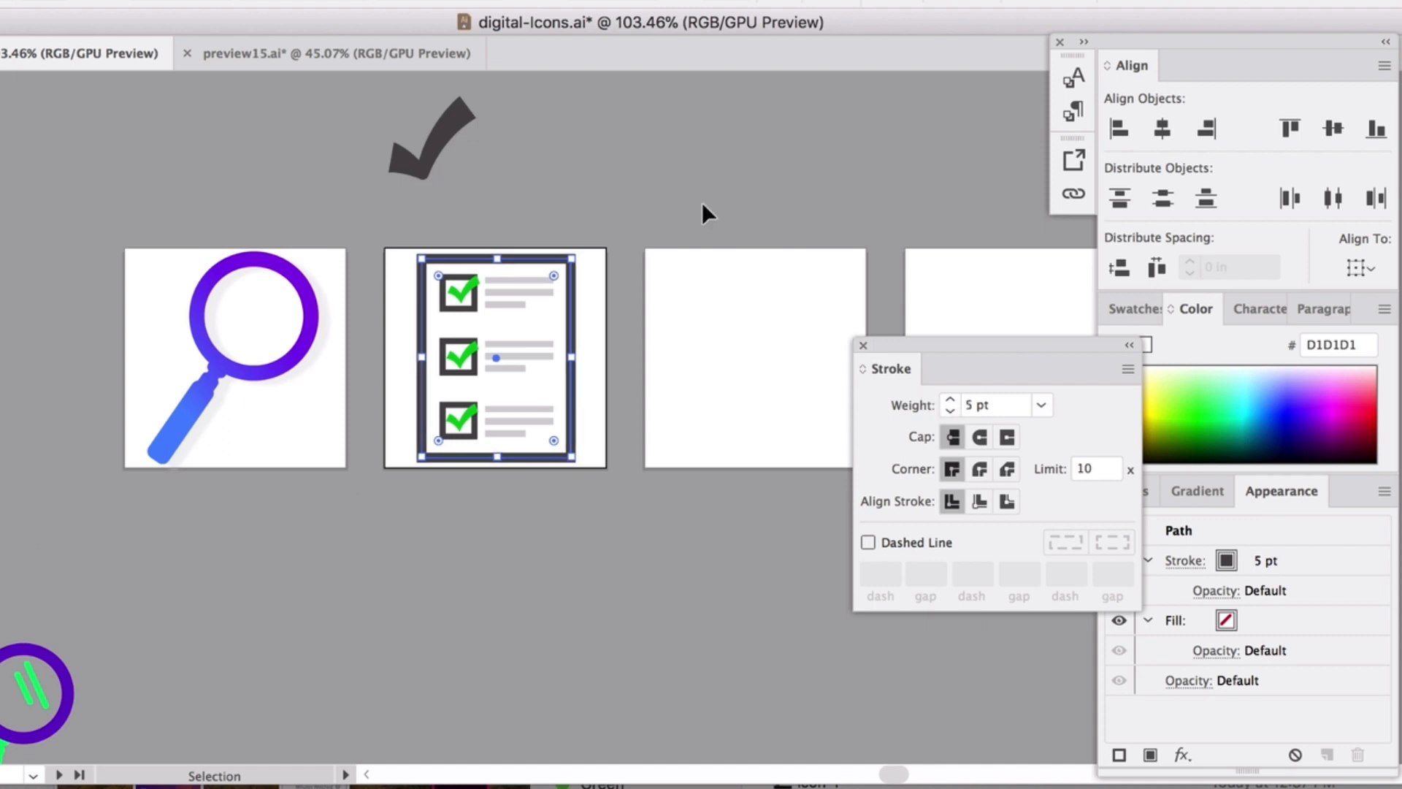
{"action": "left_click", "coordinate": [642, 329]}
{"action": "scroll", "coordinate": [646, 332], "scroll_direction": "down", "scroll_amount": 2}
{"action": "scroll", "coordinate": [643, 323], "scroll_direction": "down", "scroll_amount": 5}
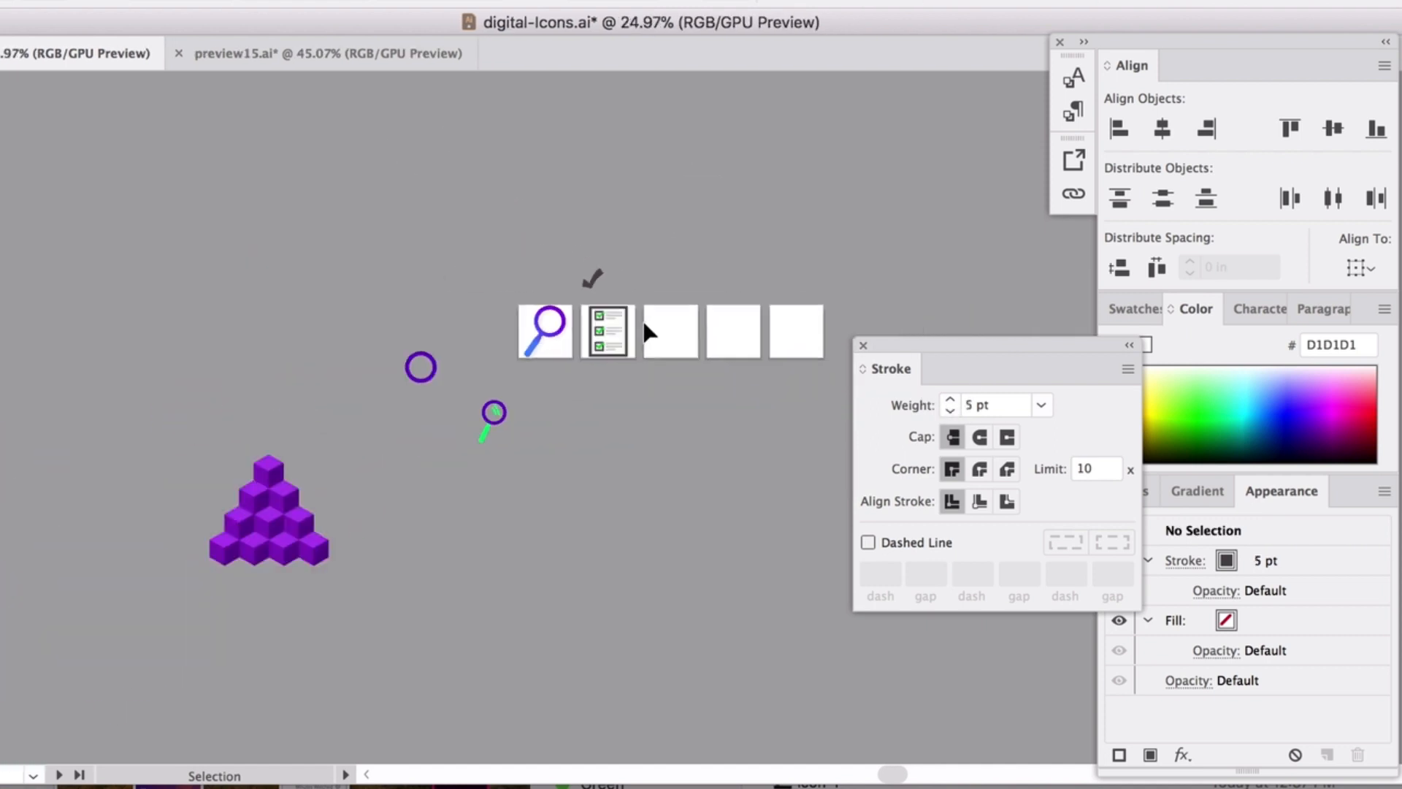
{"action": "scroll", "coordinate": [643, 322], "scroll_direction": "right", "scroll_amount": 4}
{"action": "scroll", "coordinate": [643, 322], "scroll_direction": "up", "scroll_amount": 2}
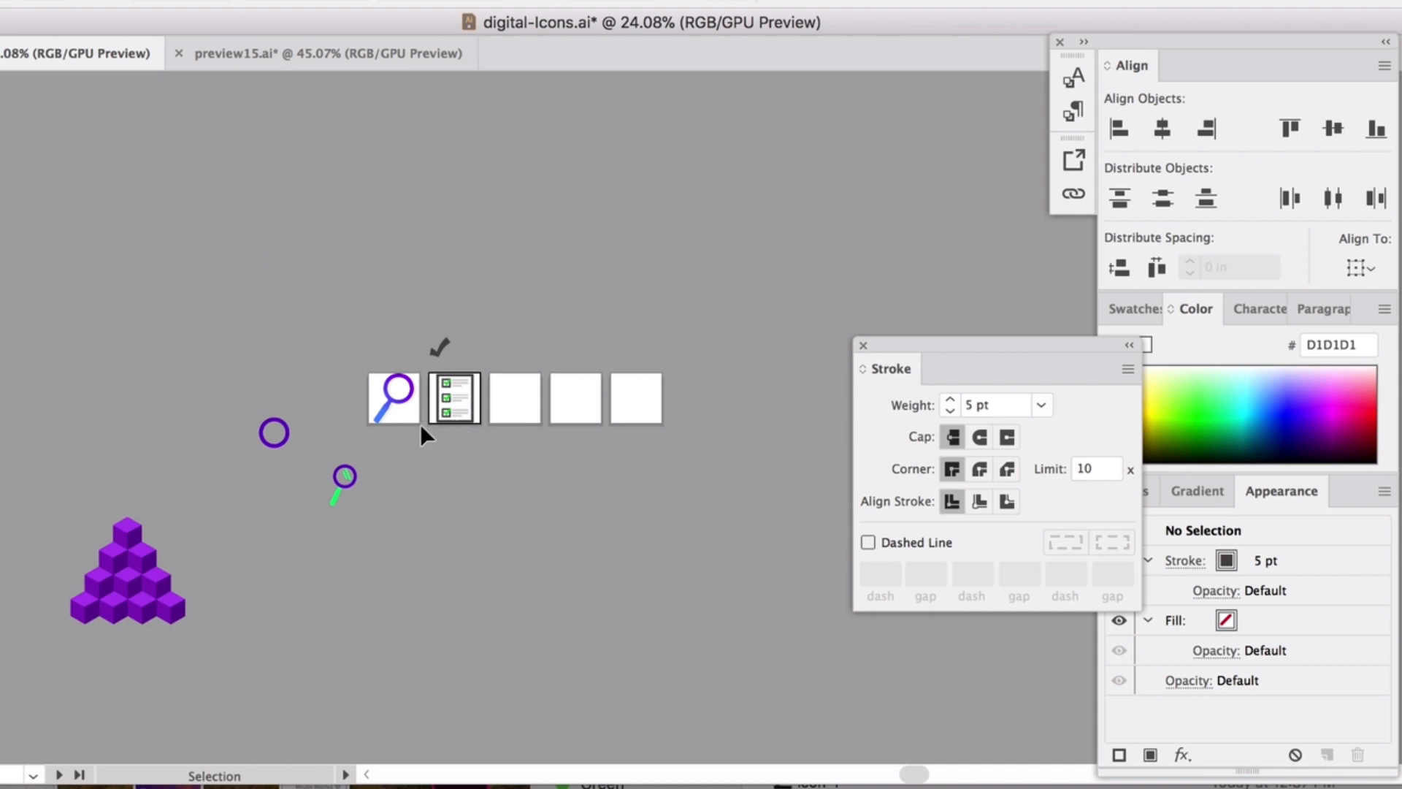
{"action": "scroll", "coordinate": [420, 423], "scroll_direction": "up", "scroll_amount": 2}
{"action": "scroll", "coordinate": [505, 418], "scroll_direction": "up", "scroll_amount": 10}
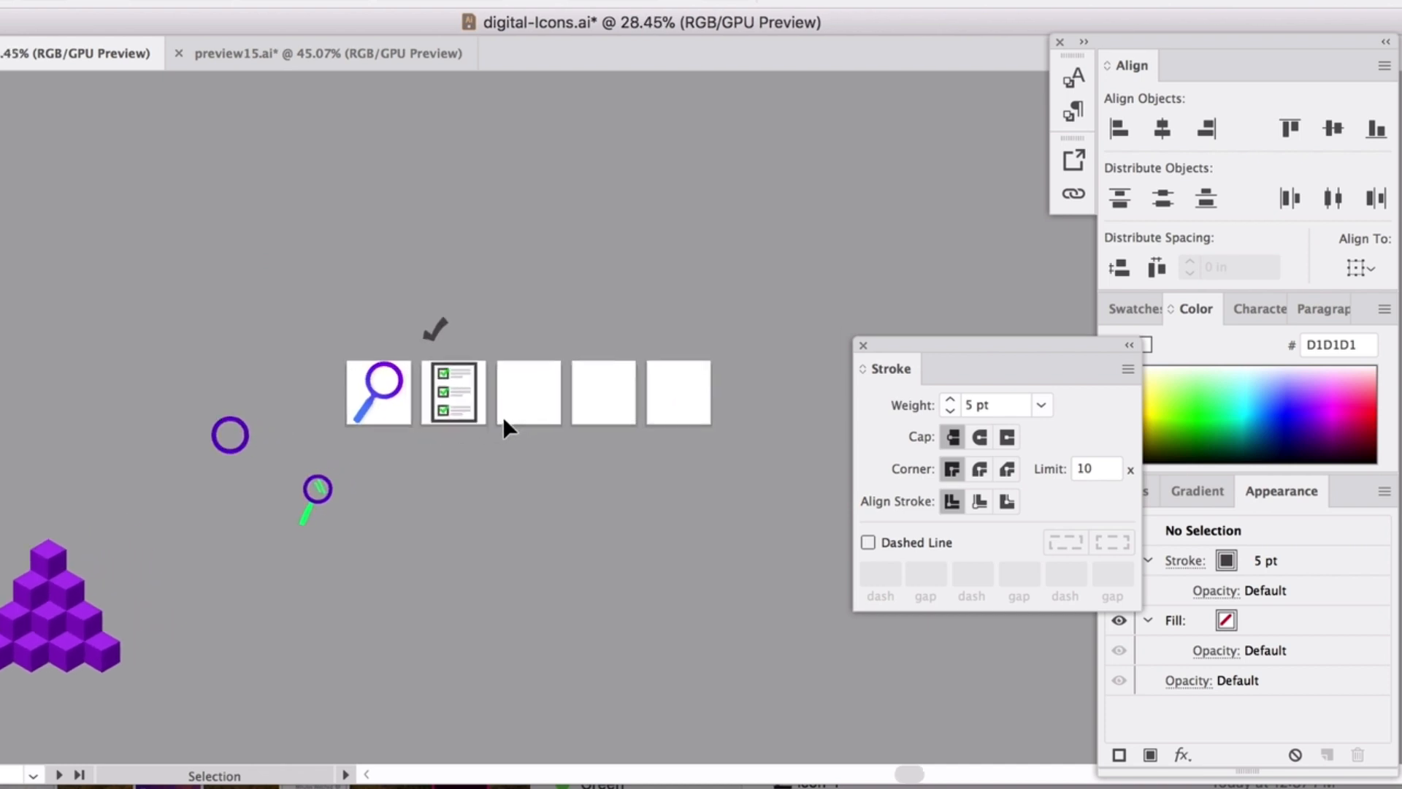
{"action": "scroll", "coordinate": [501, 422], "scroll_direction": "left", "scroll_amount": 5}
{"action": "scroll", "coordinate": [501, 422], "scroll_direction": "up", "scroll_amount": 2}
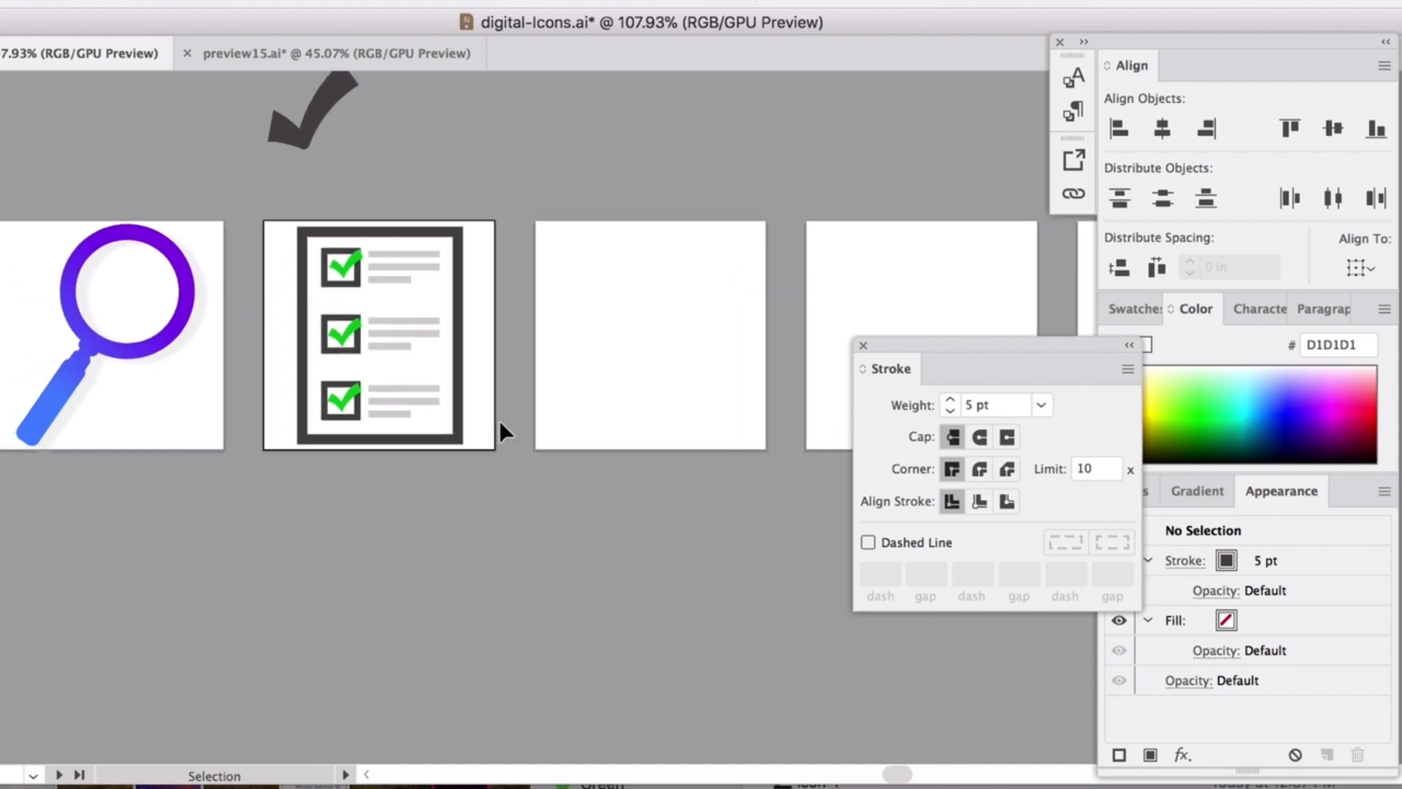
{"action": "scroll", "coordinate": [461, 406], "scroll_direction": "right", "scroll_amount": 1}
{"action": "scroll", "coordinate": [461, 405], "scroll_direction": "up", "scroll_amount": 1}
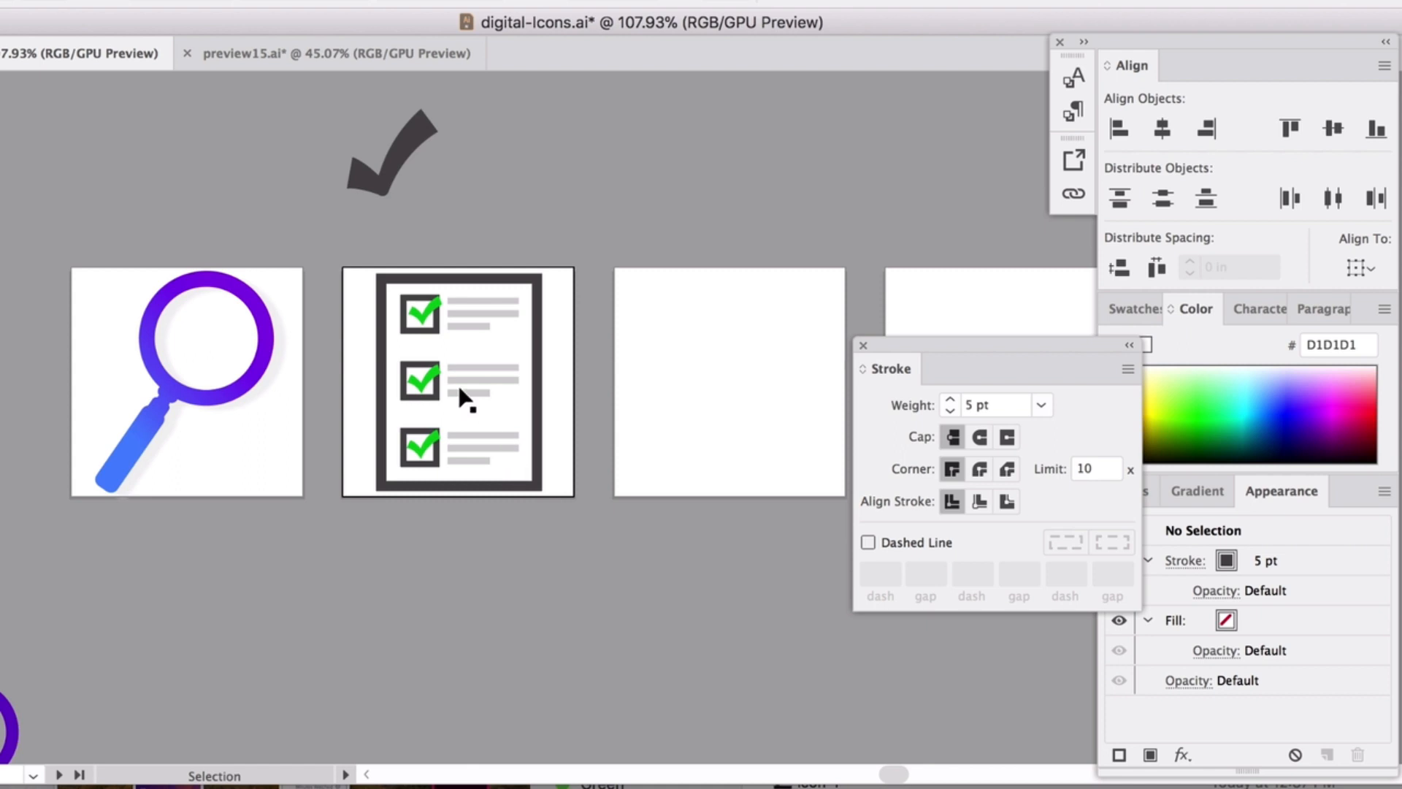
{"action": "scroll", "coordinate": [462, 398], "scroll_direction": "up", "scroll_amount": 2}
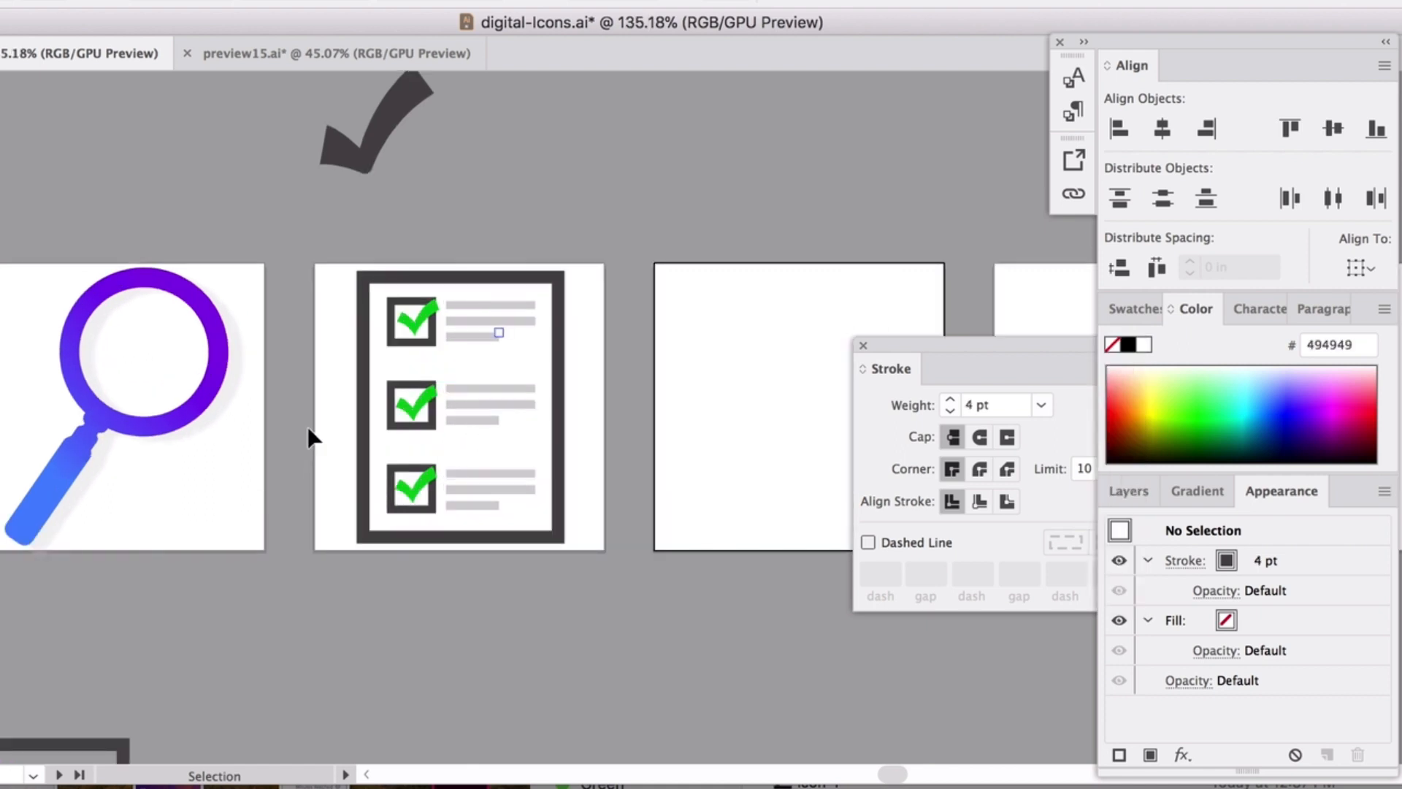